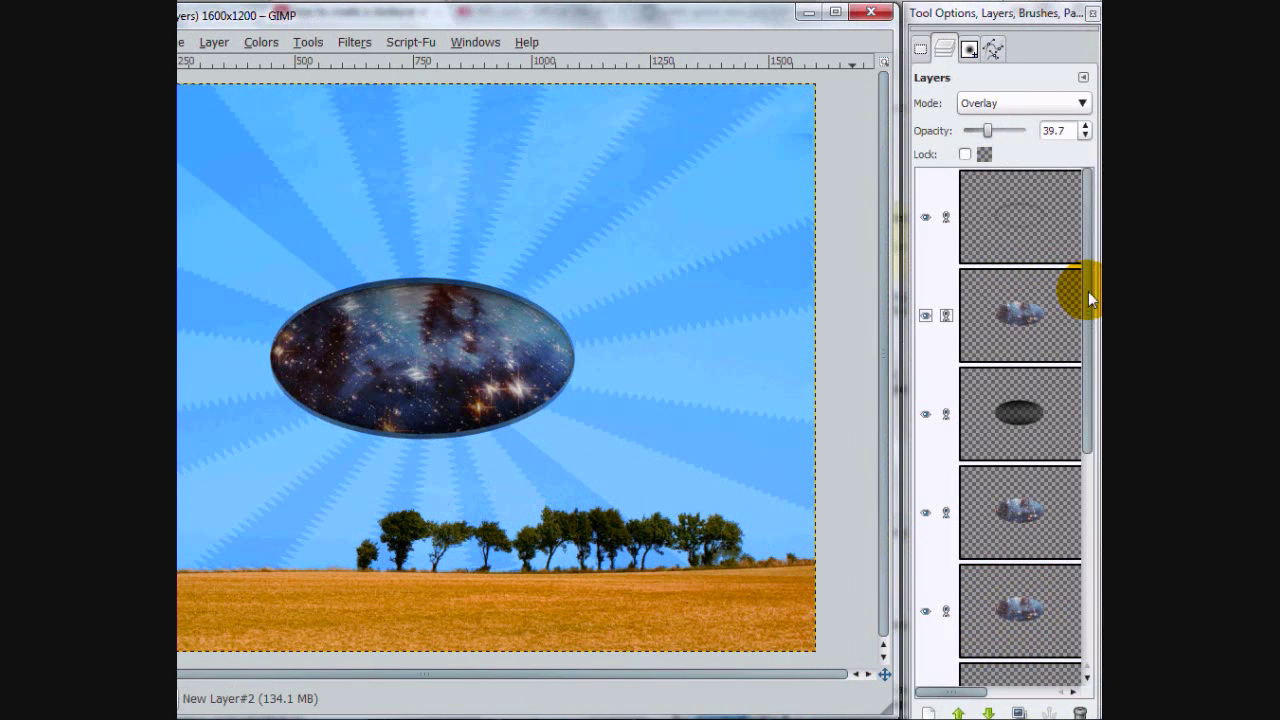
- Switch to the browser, load youtube.com in a new tab and open the account's own channel page
left_click_drag(1086, 304, 1088, 230)
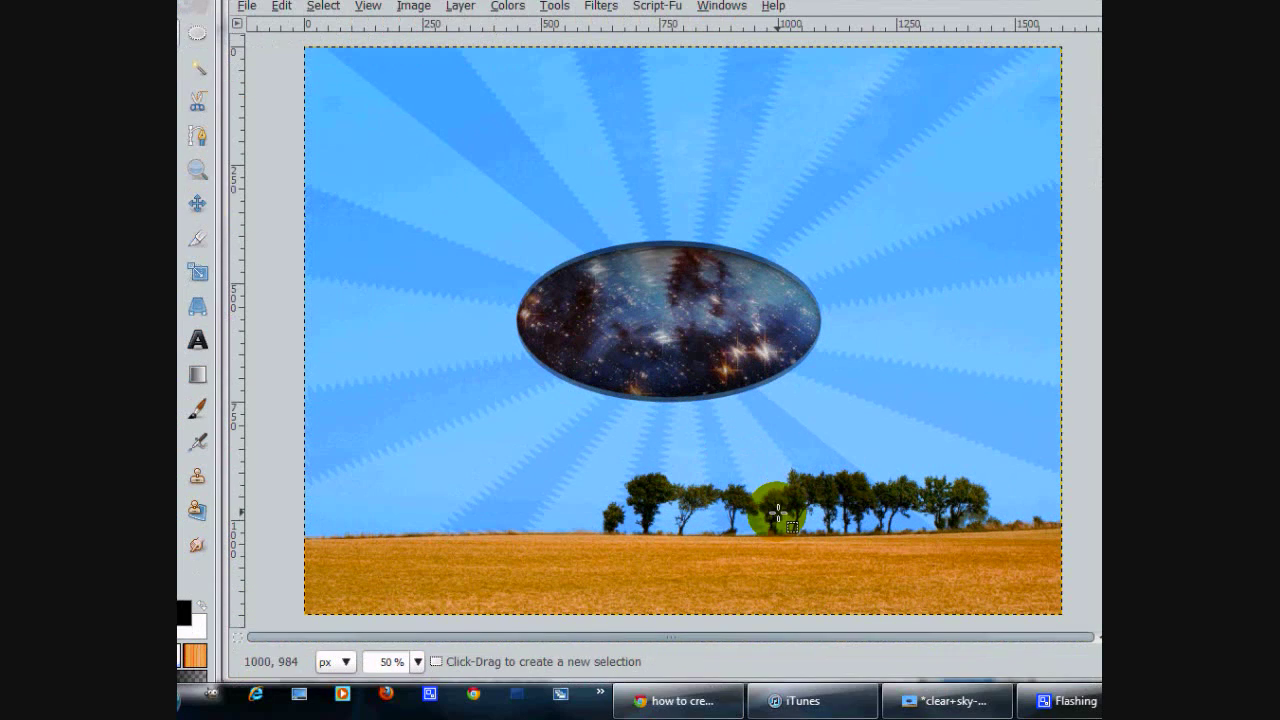
left_click(678, 699)
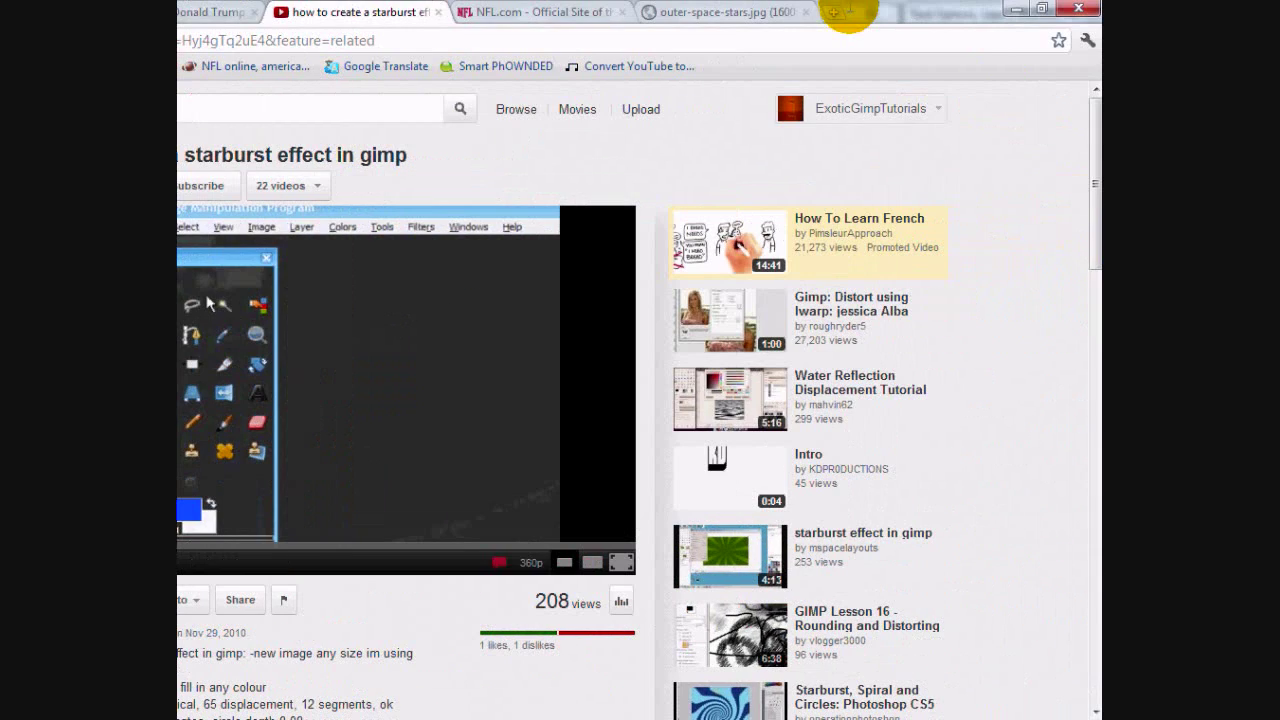
type("yo")
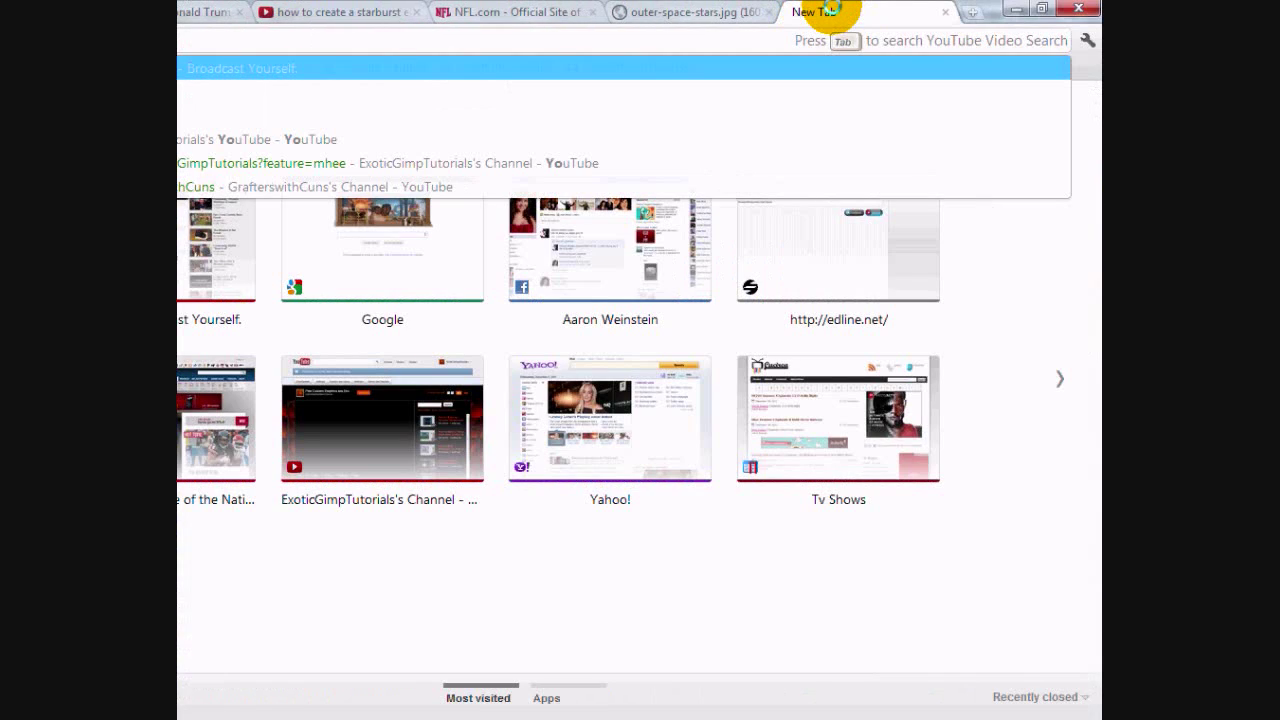
type("utube.com")
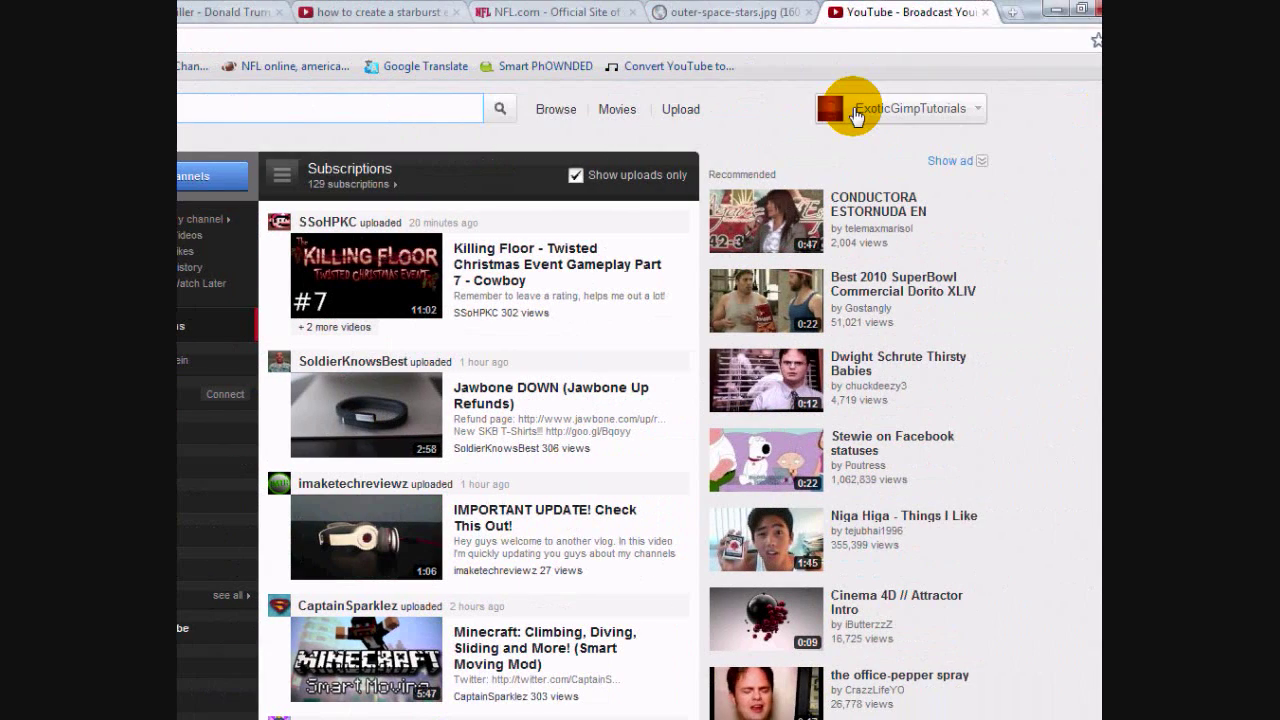
left_click(846, 109)
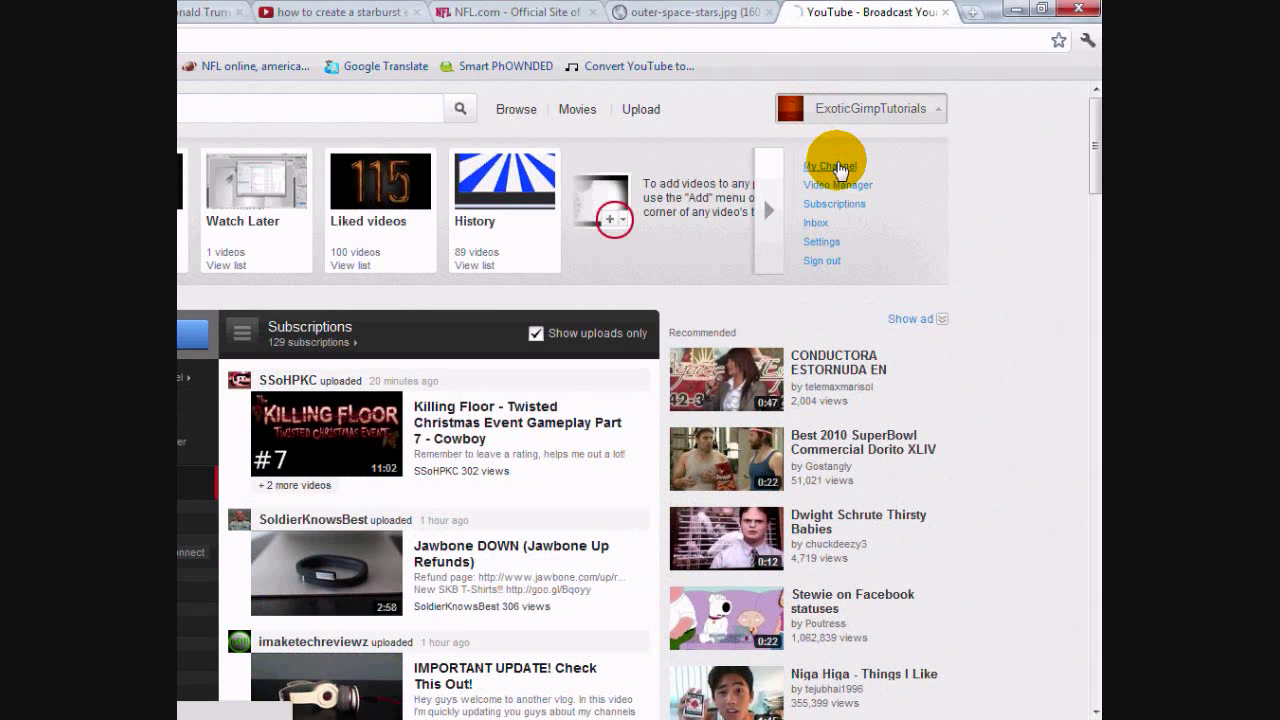
left_click(836, 166)
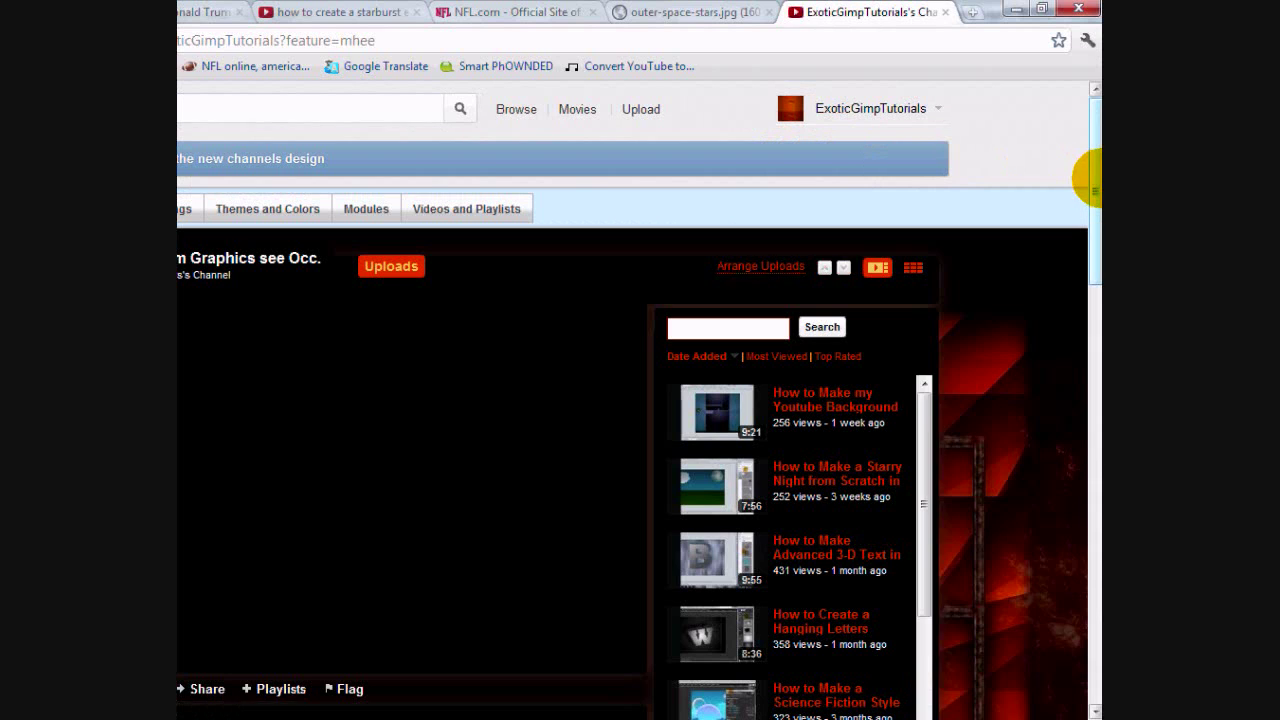
- Look over the channel page's background design, including the area around the video player, and switch back to GIMP
left_click_drag(1096, 185, 1096, 214)
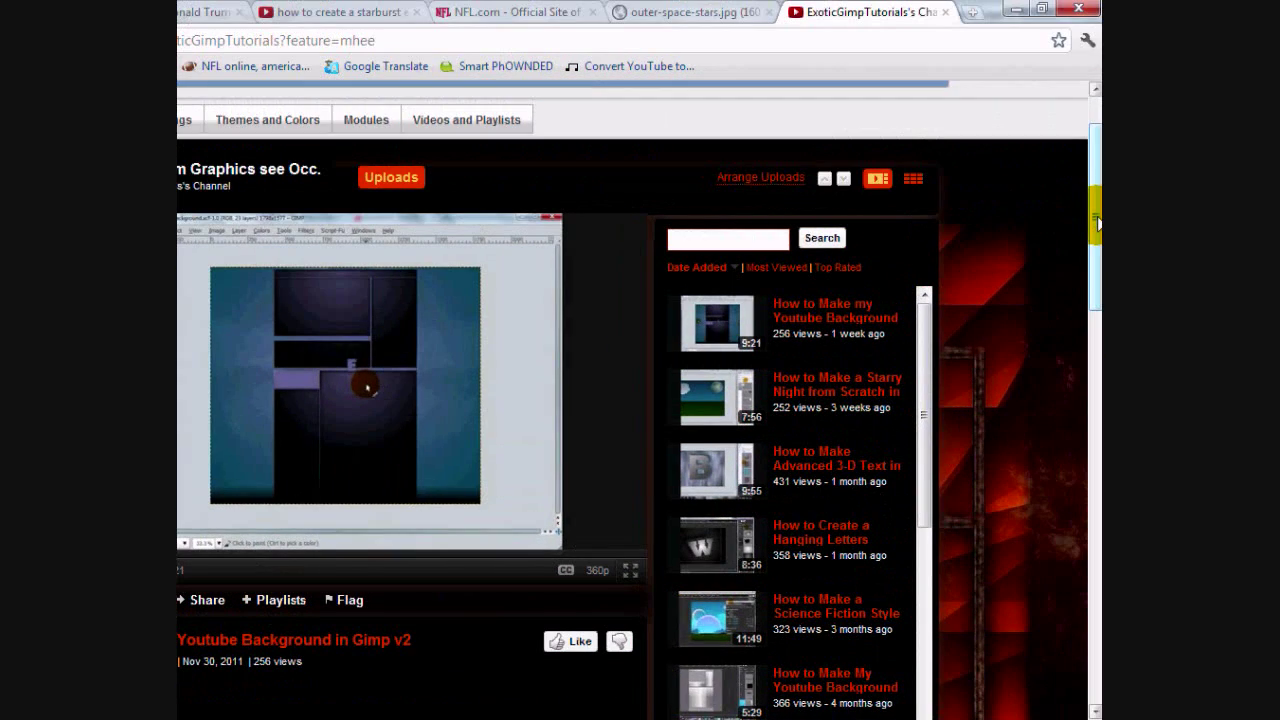
left_click_drag(1095, 218, 1095, 350)
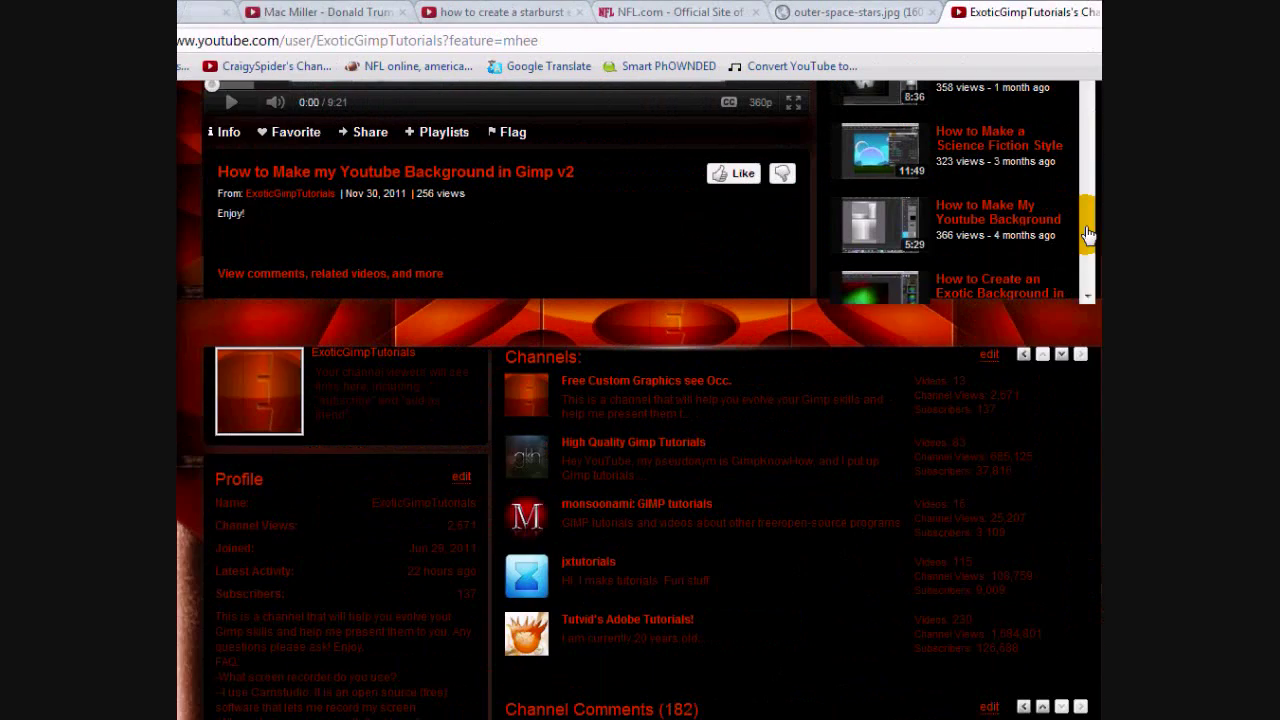
scroll(640, 400, "up", 5)
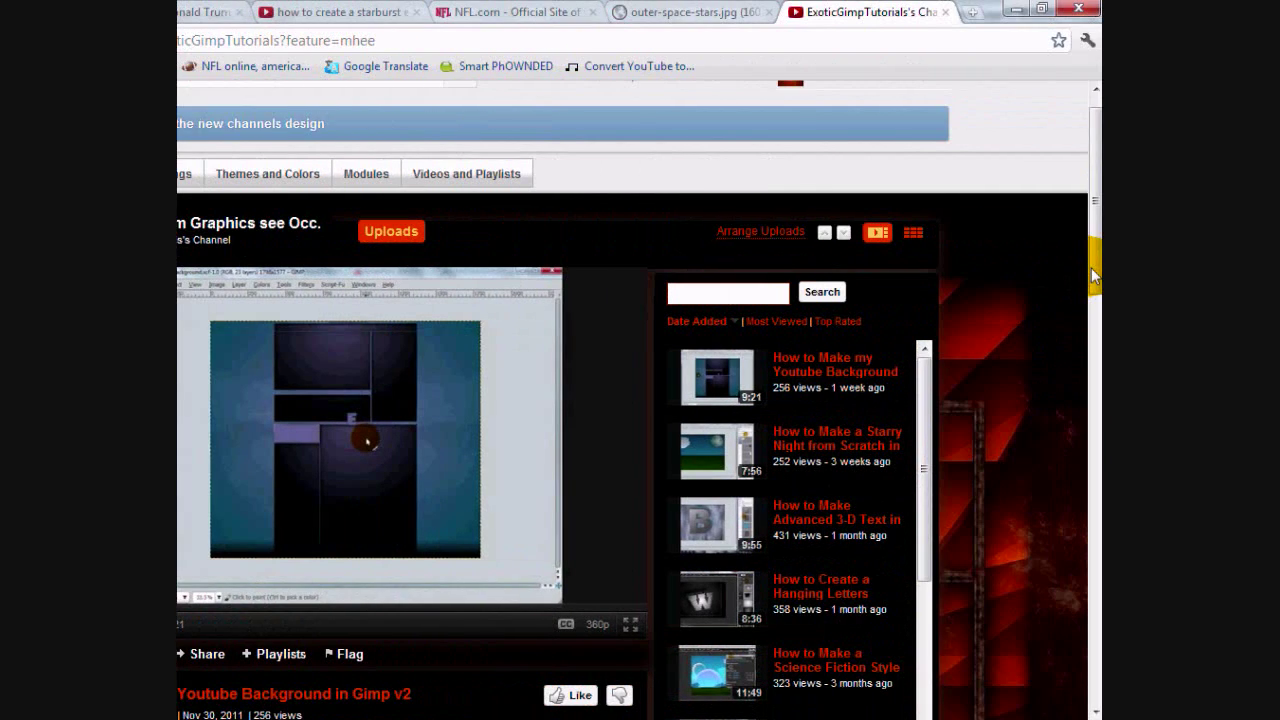
left_click_drag(1095, 268, 1095, 363)
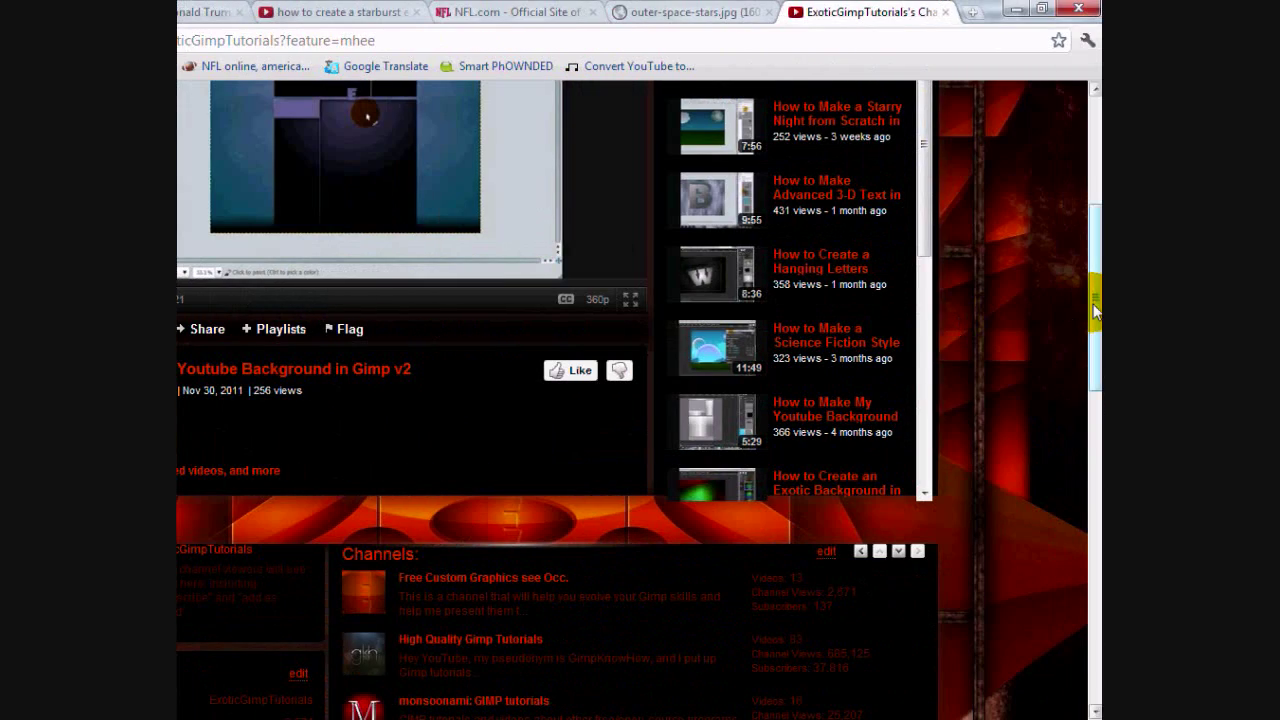
left_click_drag(1094, 336, 1091, 229)
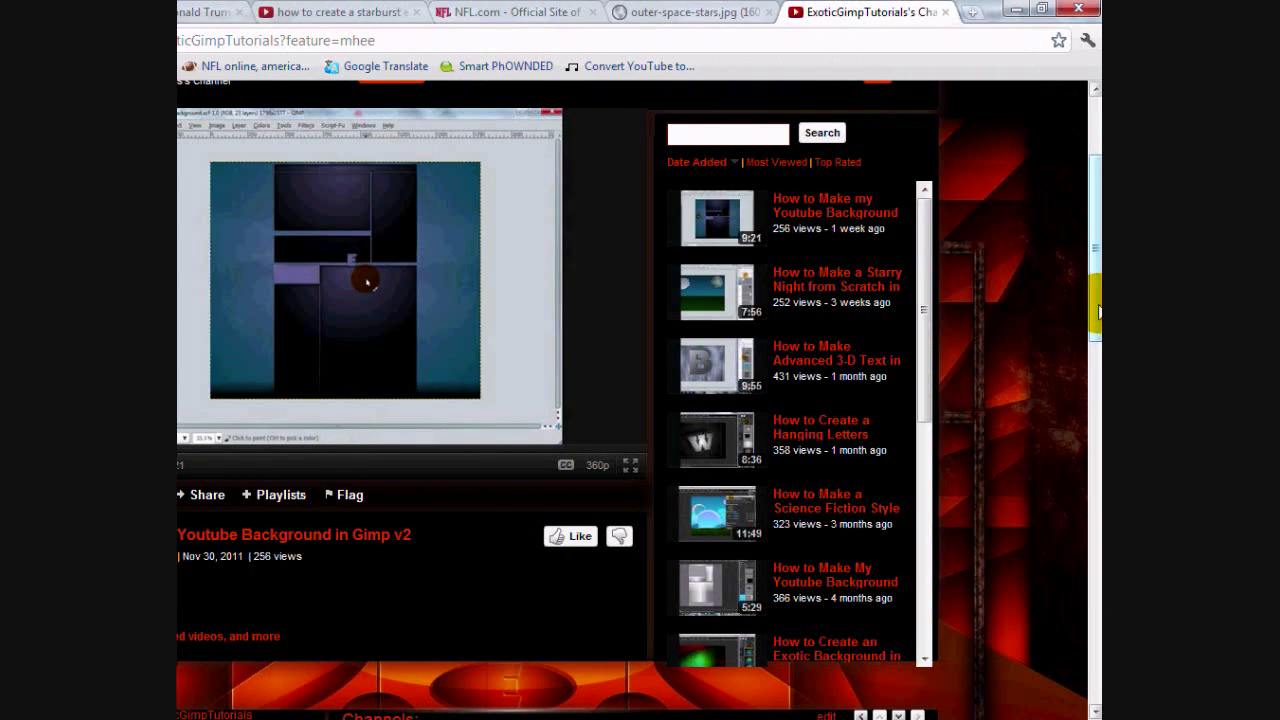
scroll(1097, 312, "up", 2)
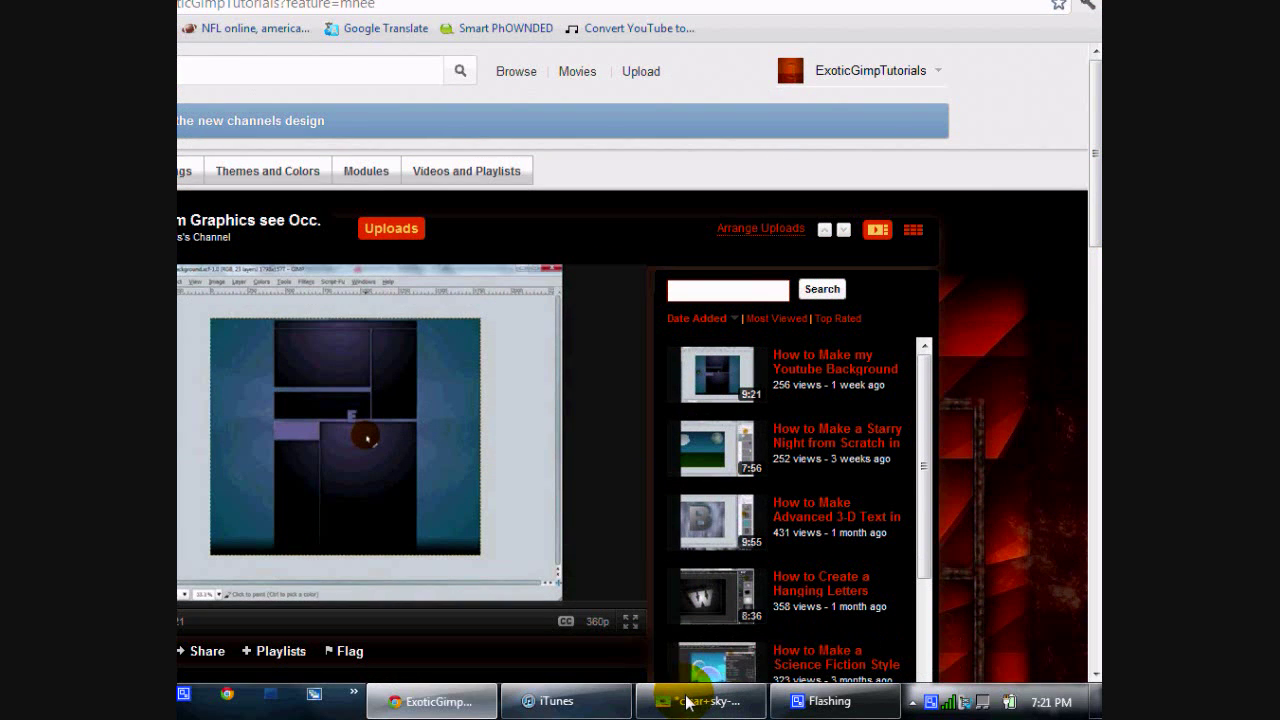
left_click(824, 701)
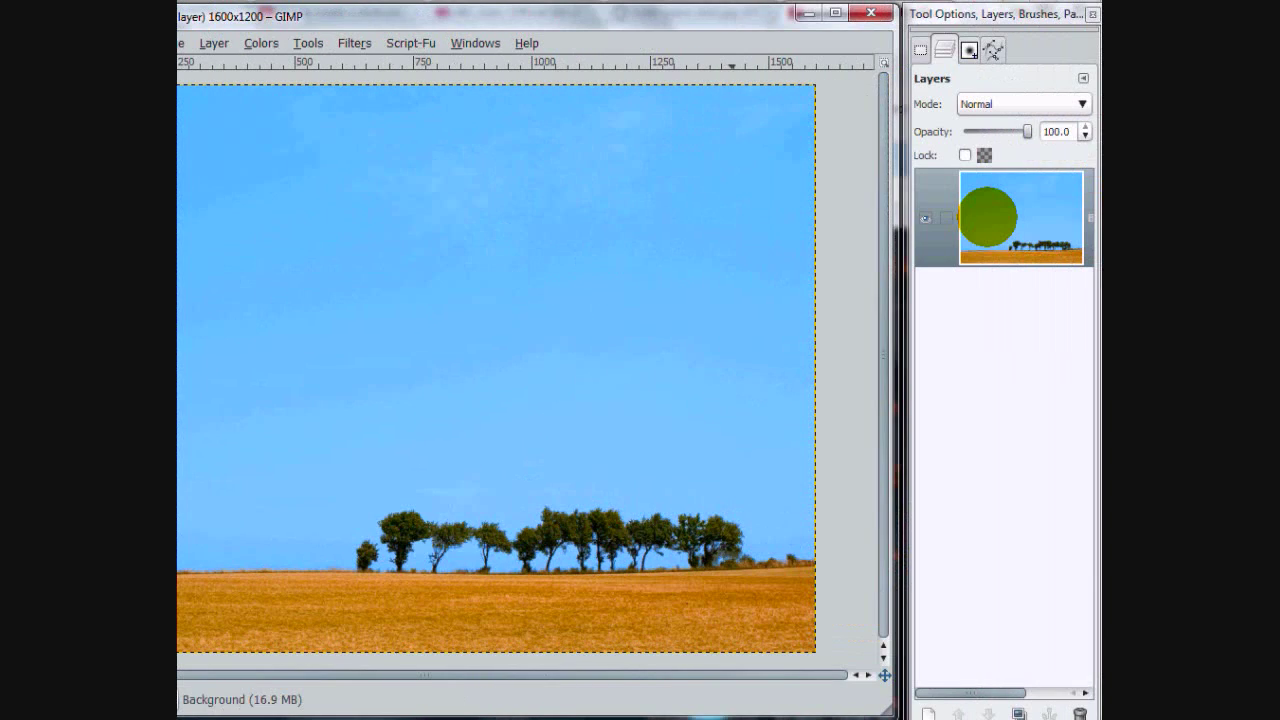
- Add a transparent 1600 × 1200 px layer above the landscape, filled with black, and hide it
left_click(928, 676)
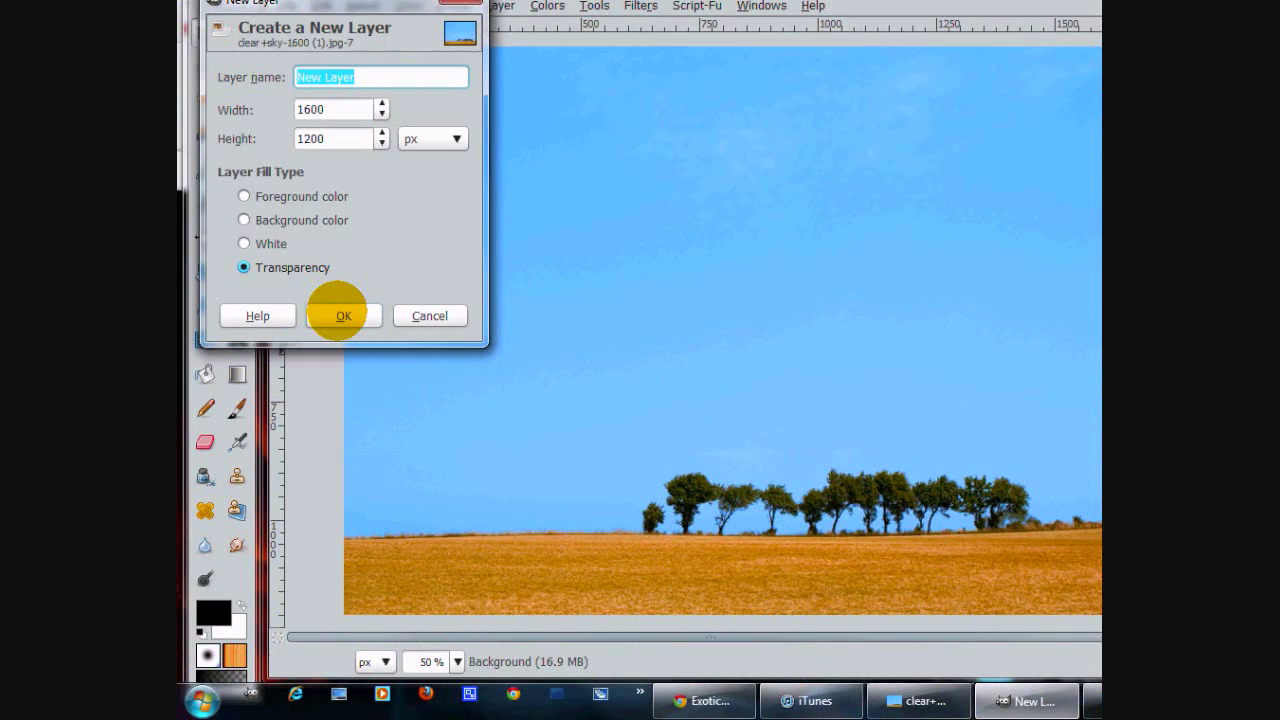
left_click(337, 309)
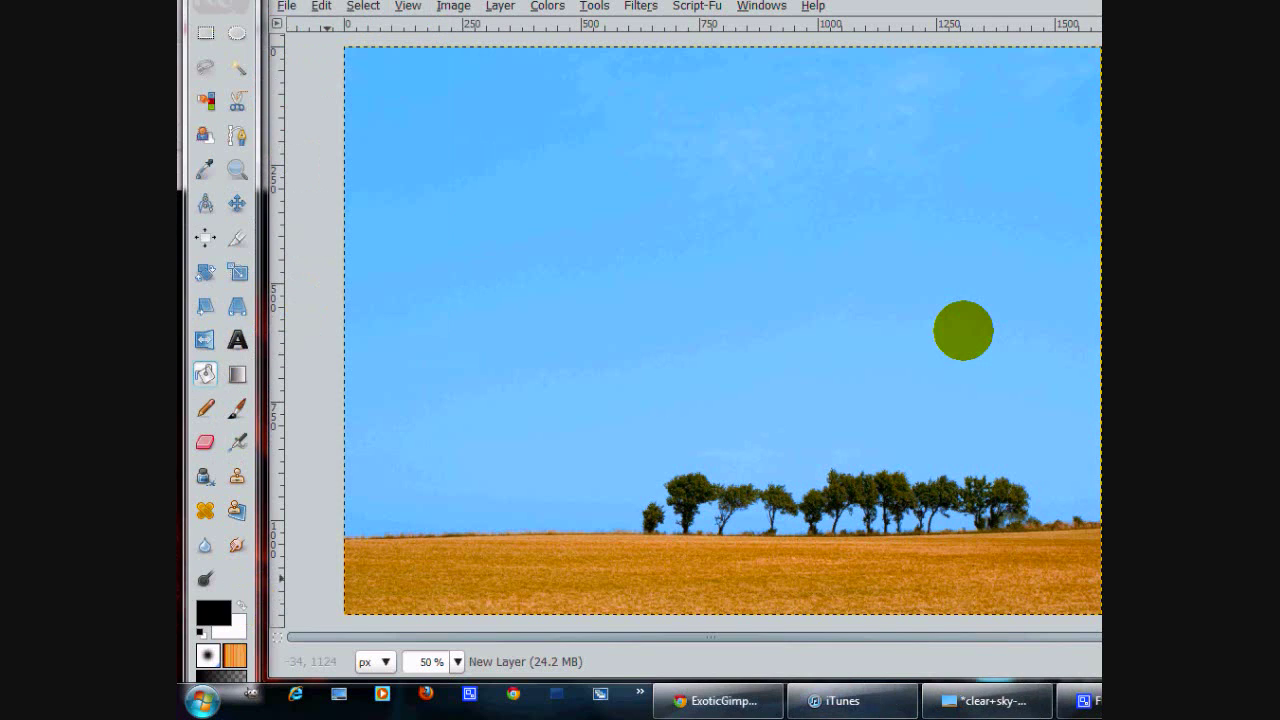
left_click(763, 266)
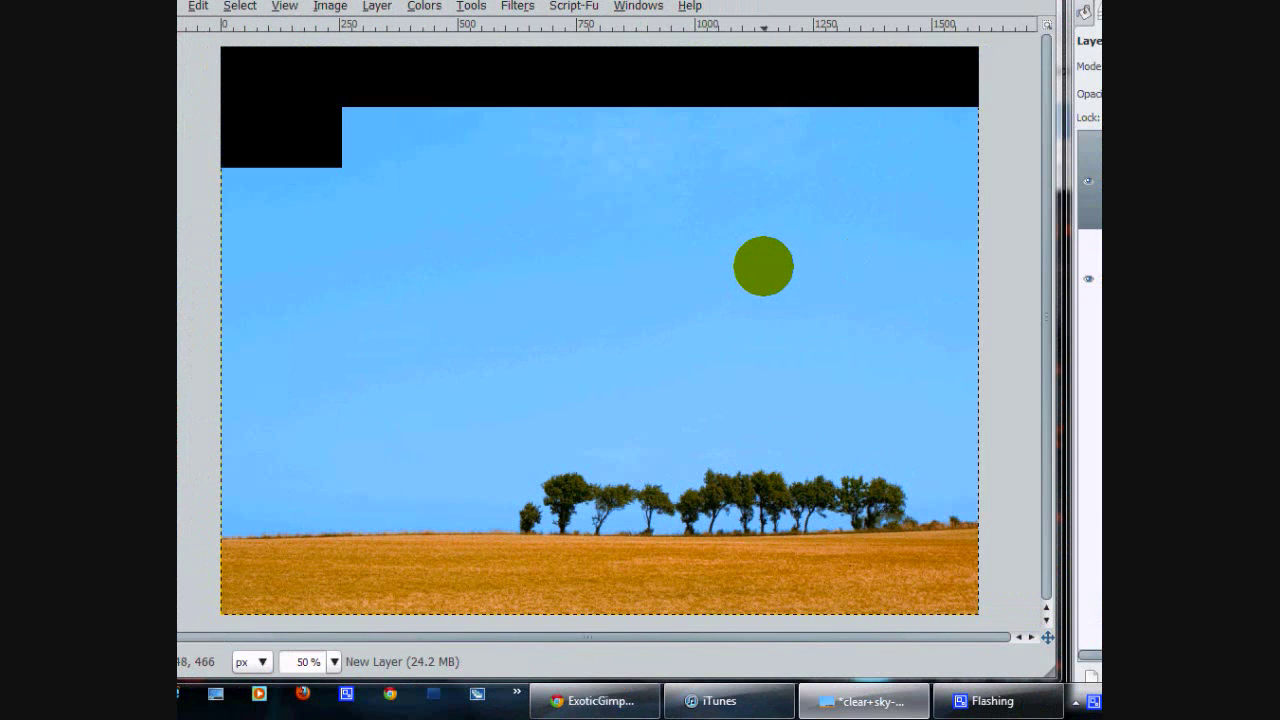
left_click(924, 214)
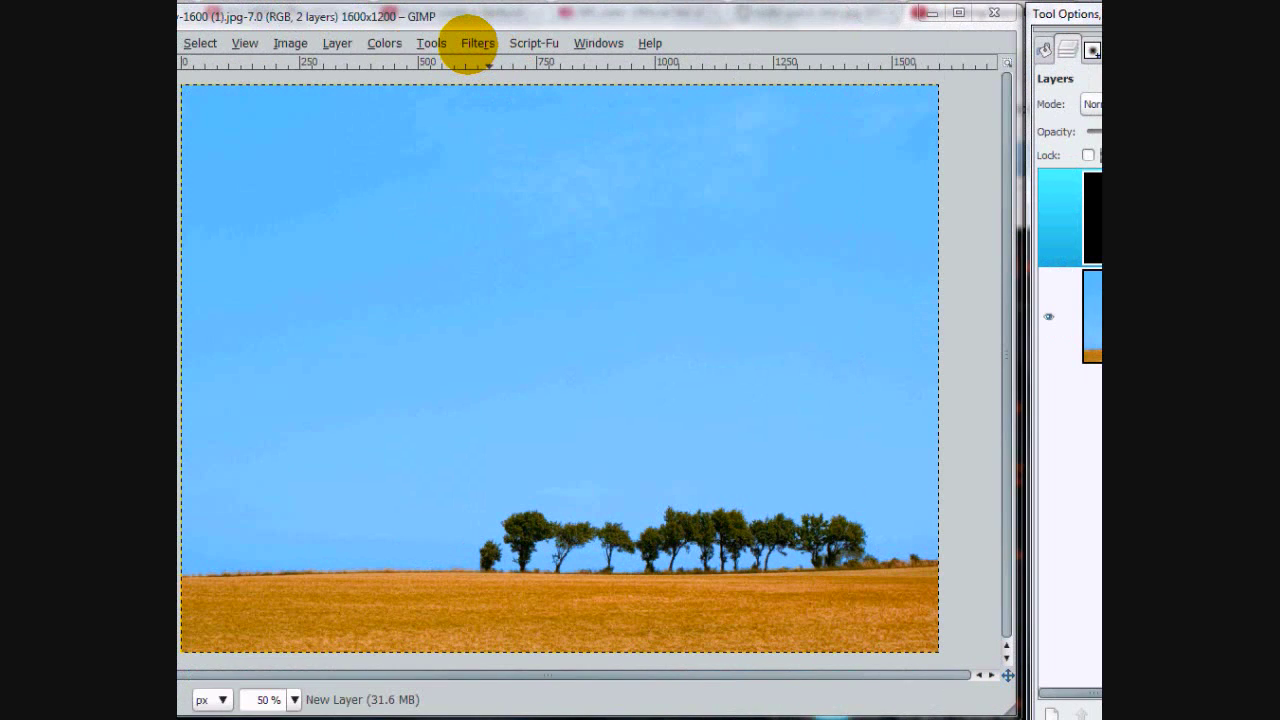
- Apply the Blinds filter to the black layer with vertical orientation, displacement 65 and 12 segments, and make the layer visible
left_click(470, 43)
mouse_move(510, 200)
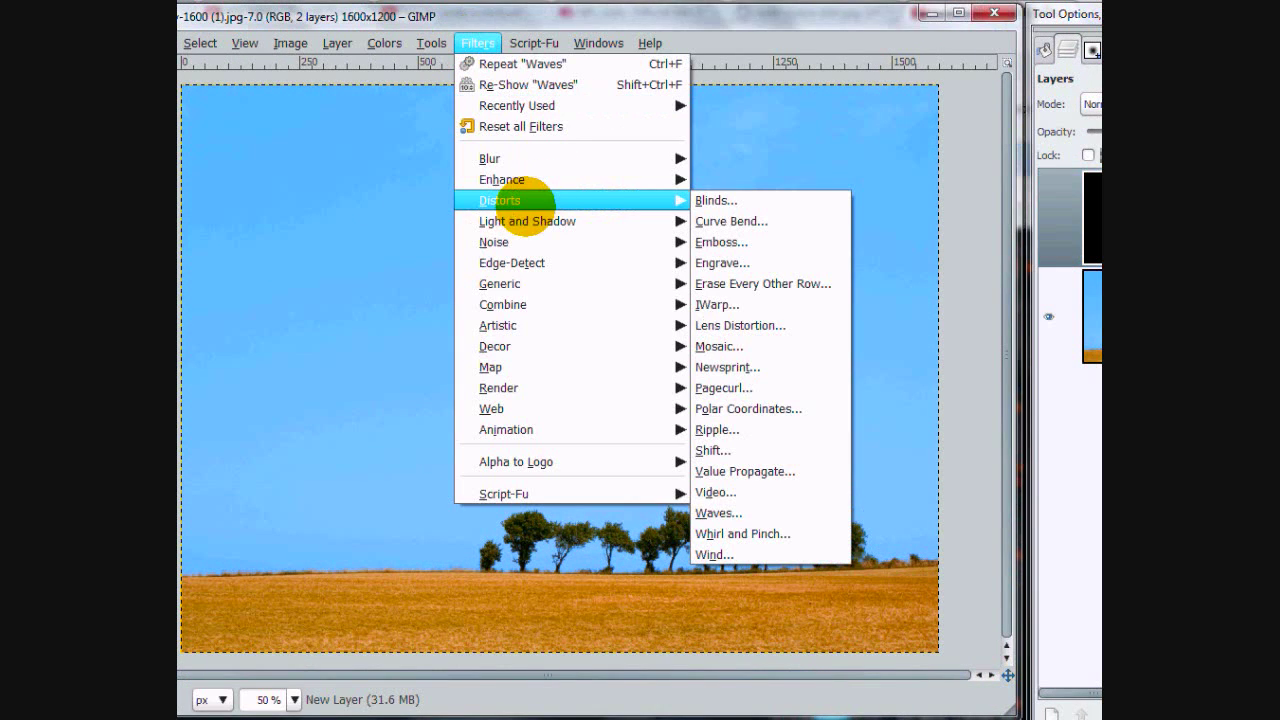
left_click(710, 199)
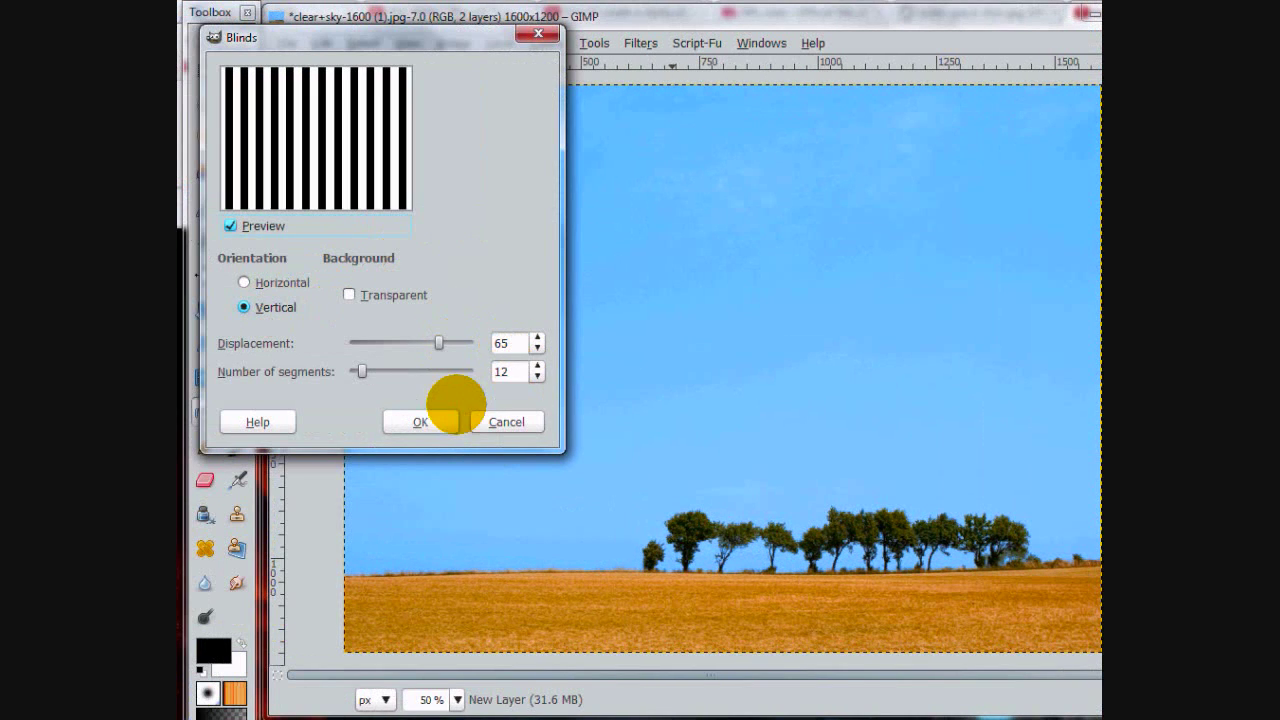
left_click(420, 421)
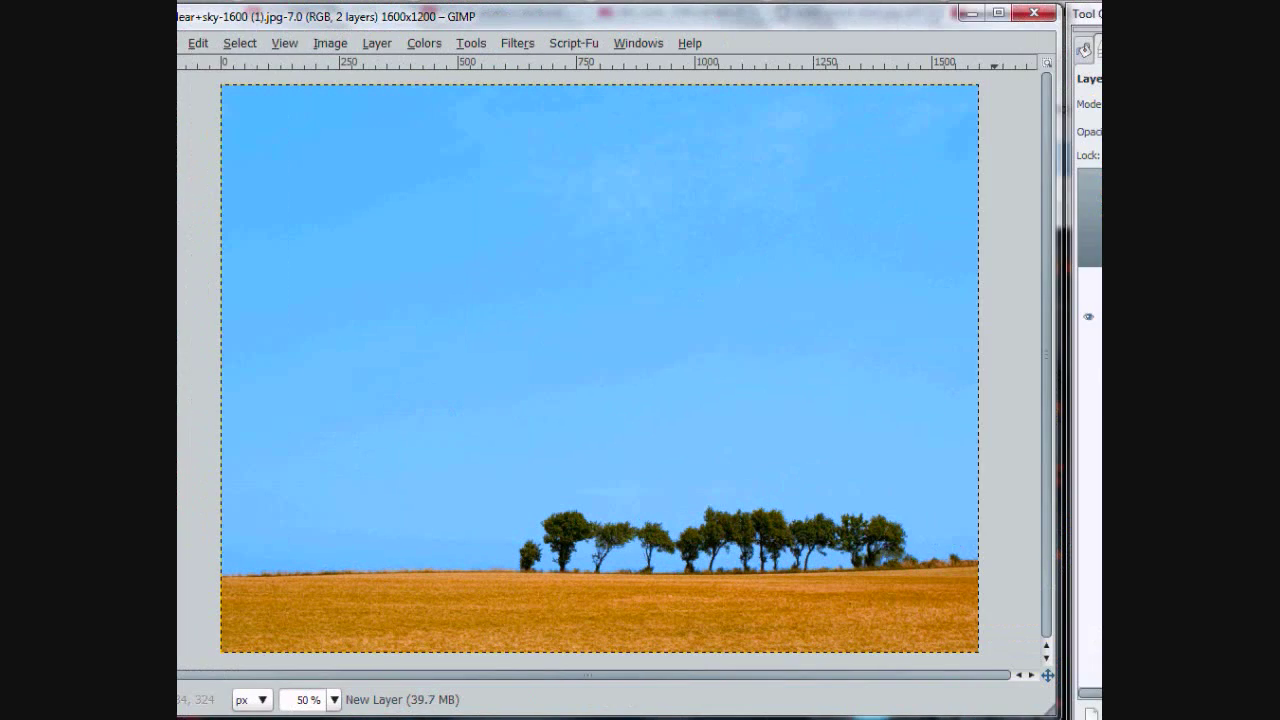
left_click(926, 216)
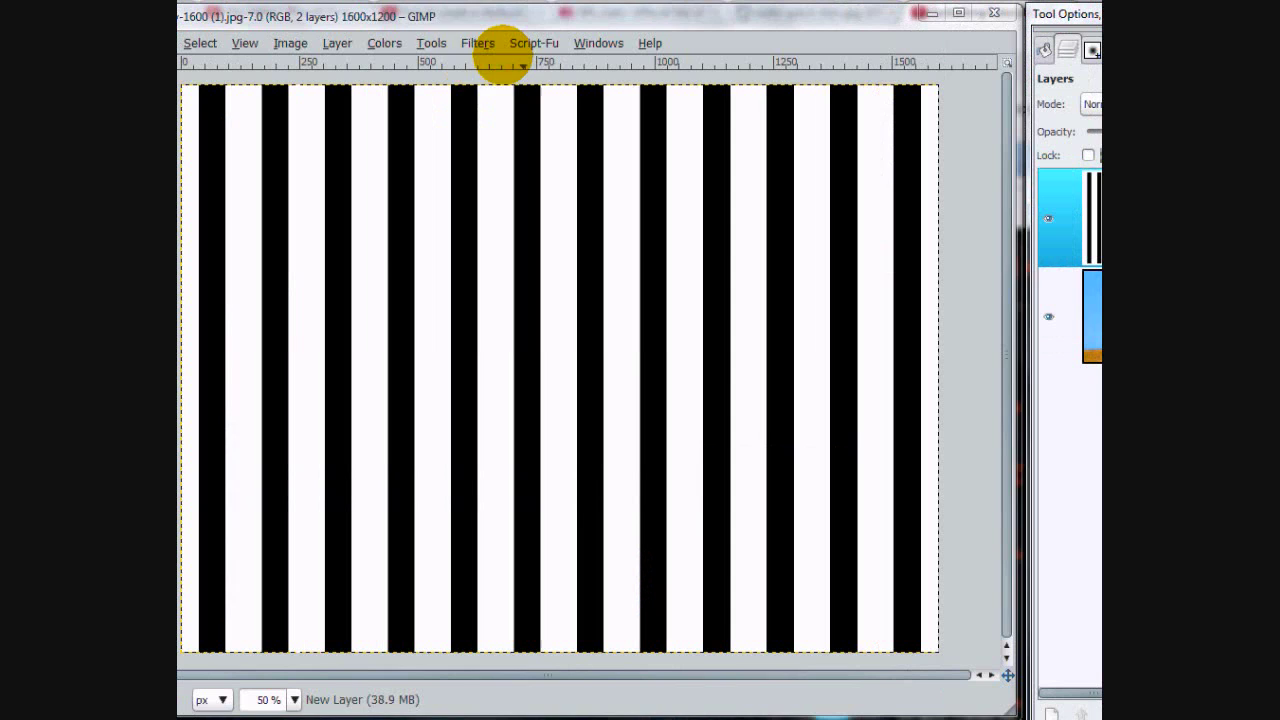
- Turn the stripes into a starburst with Polar Coordinates: circle depth 0, offset angle 0, Map from top and To polar on
left_click(470, 42)
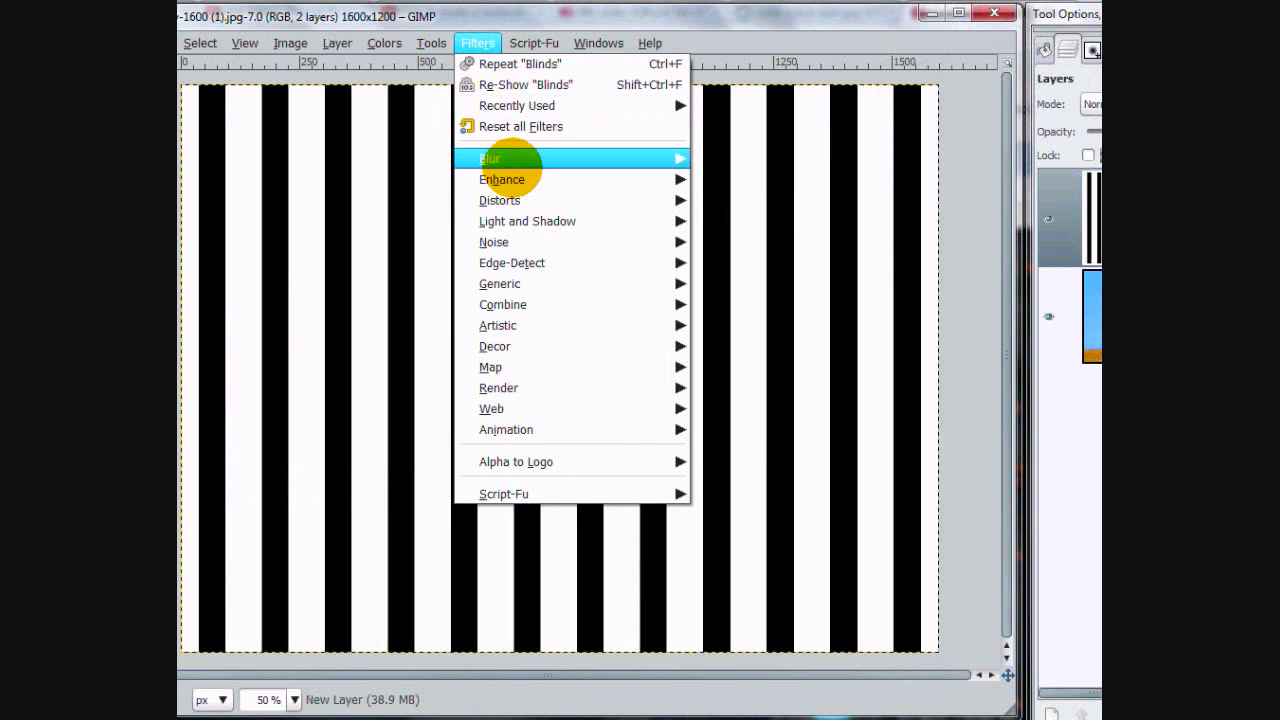
mouse_move(560, 200)
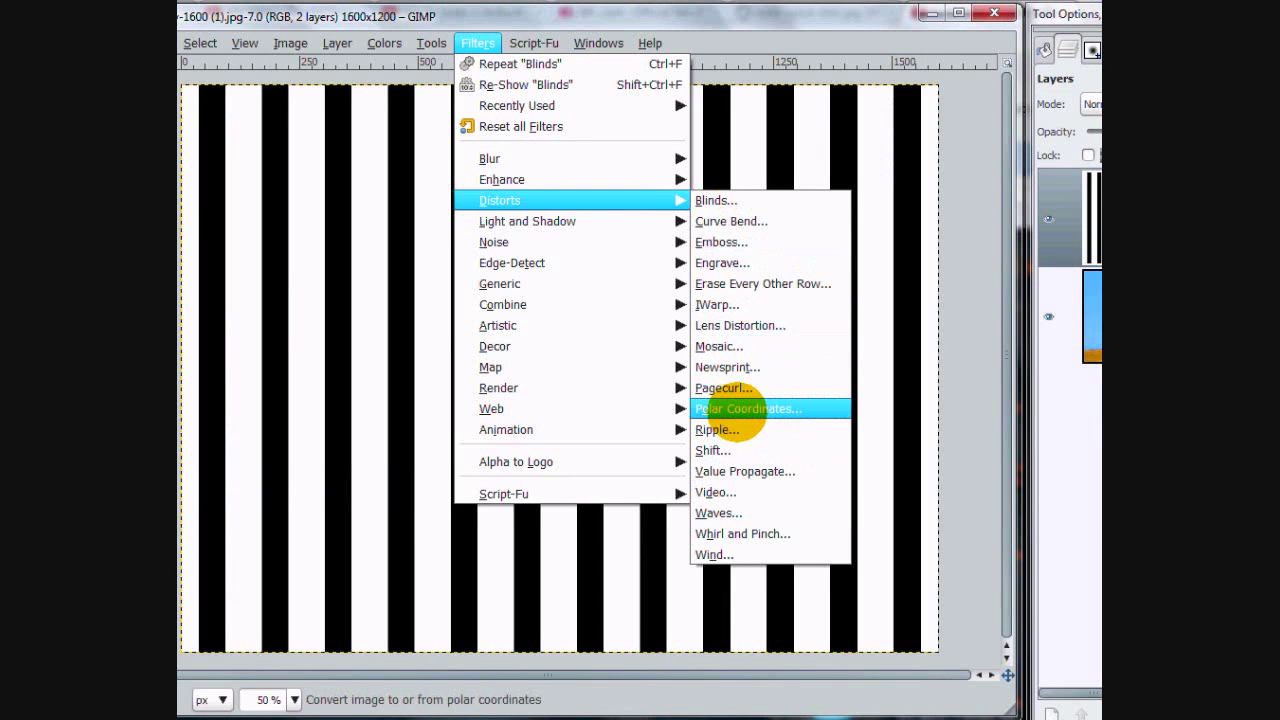
left_click(747, 409)
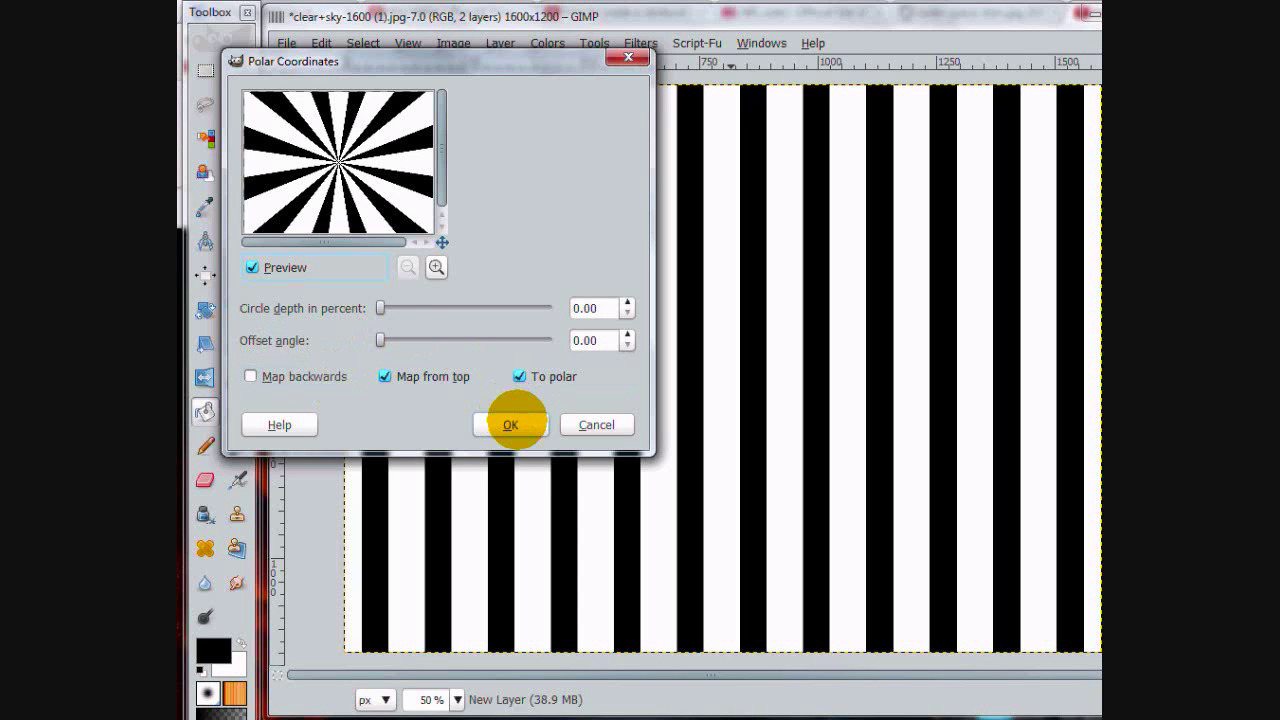
left_click(510, 425)
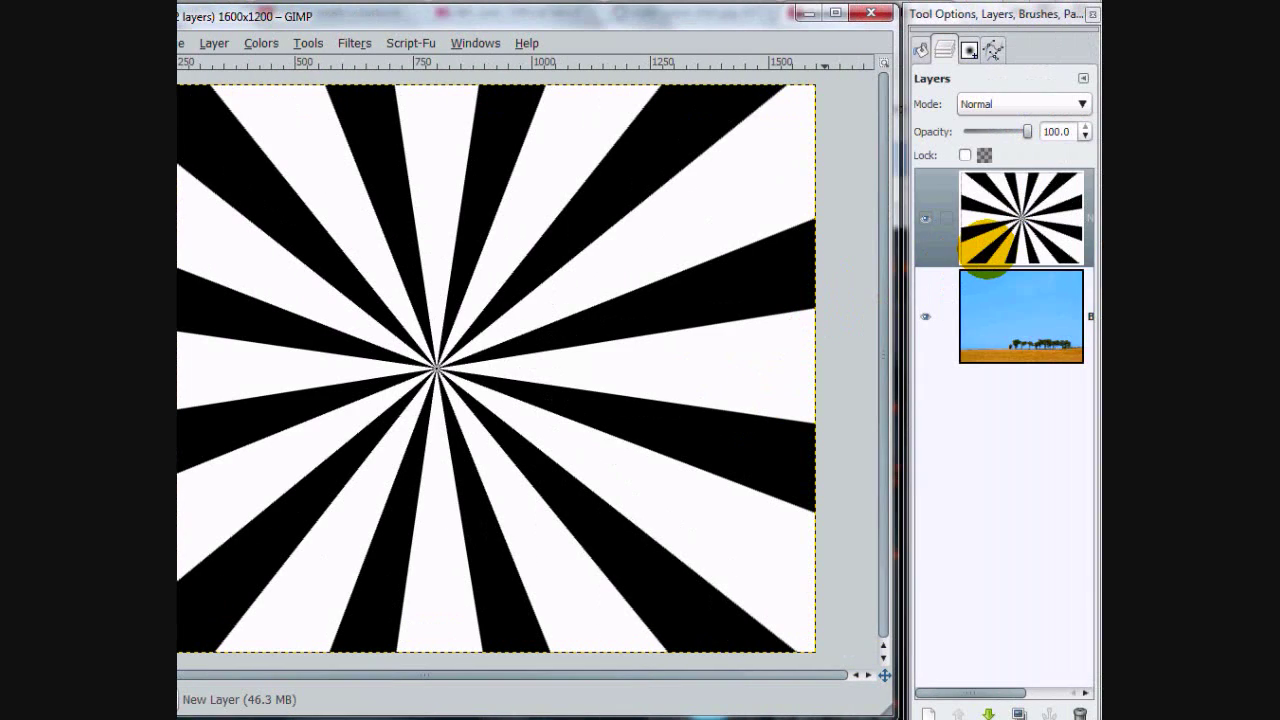
- Set the starburst layer's blend mode to Overlay
left_click(980, 230)
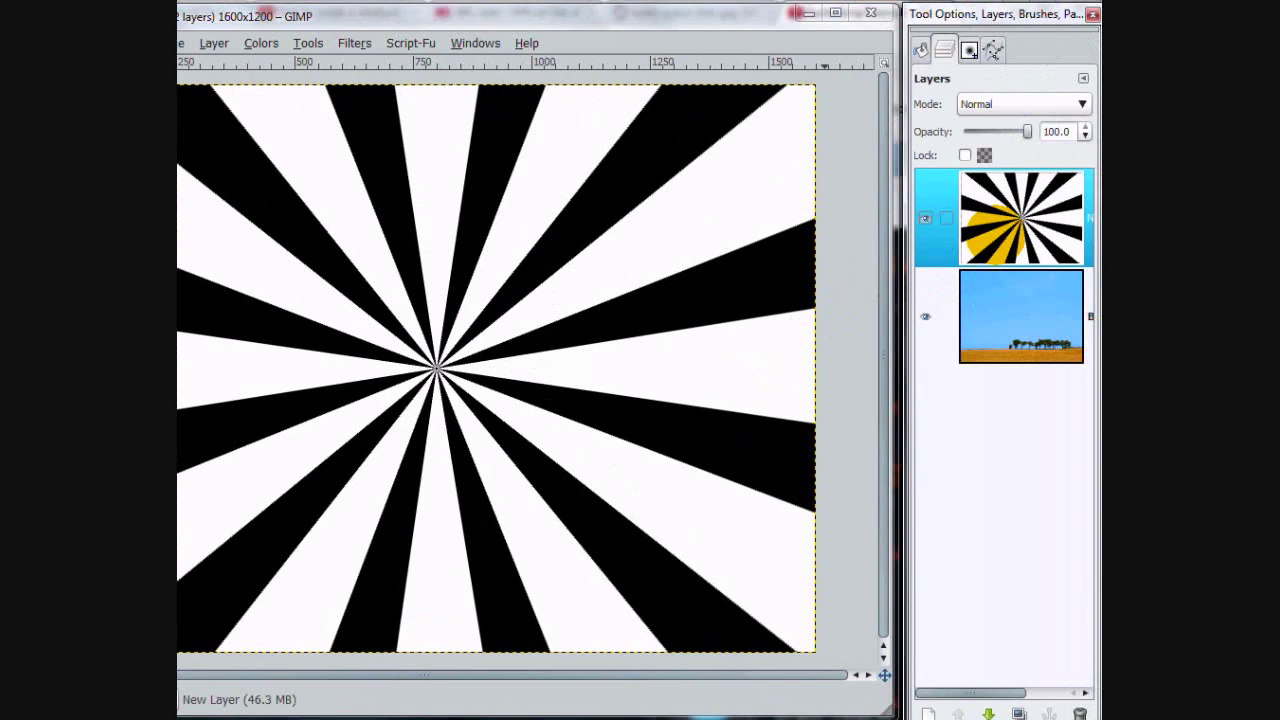
left_click(985, 104)
left_click(985, 234)
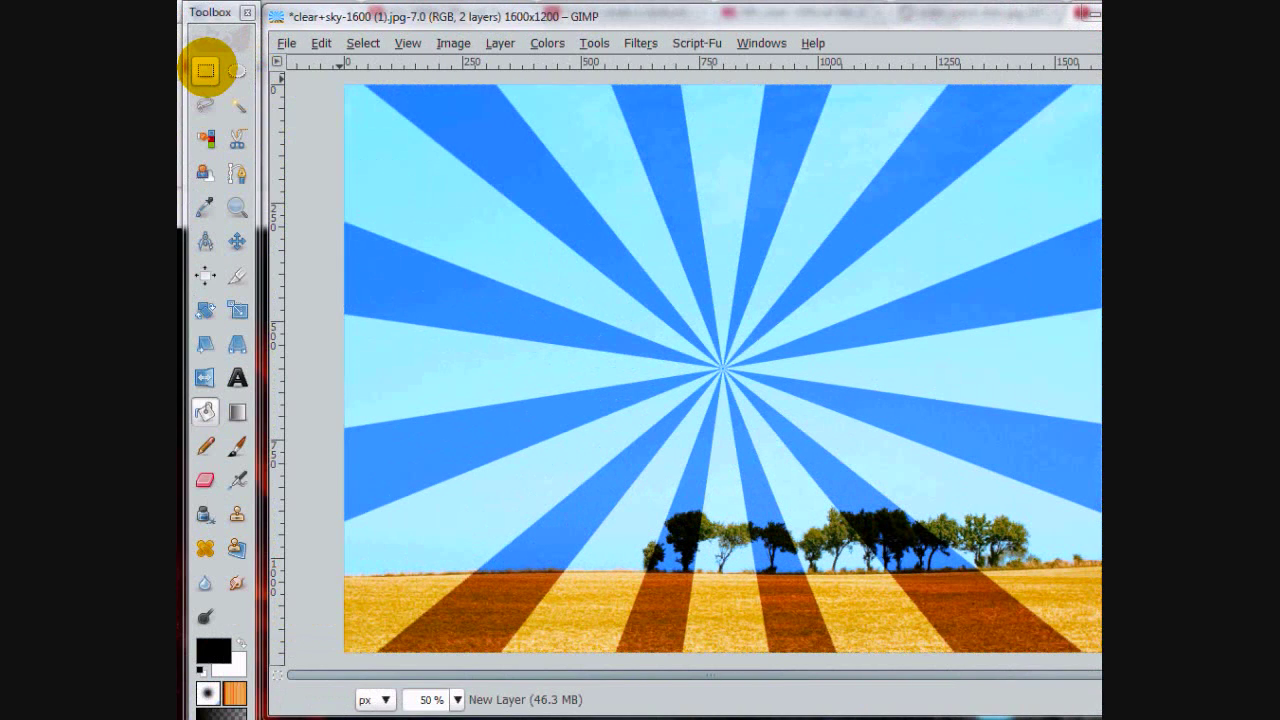
- Delete the starburst stripes over the field using a rectangular selection below the horizon, and clear the selection
left_click(207, 71)
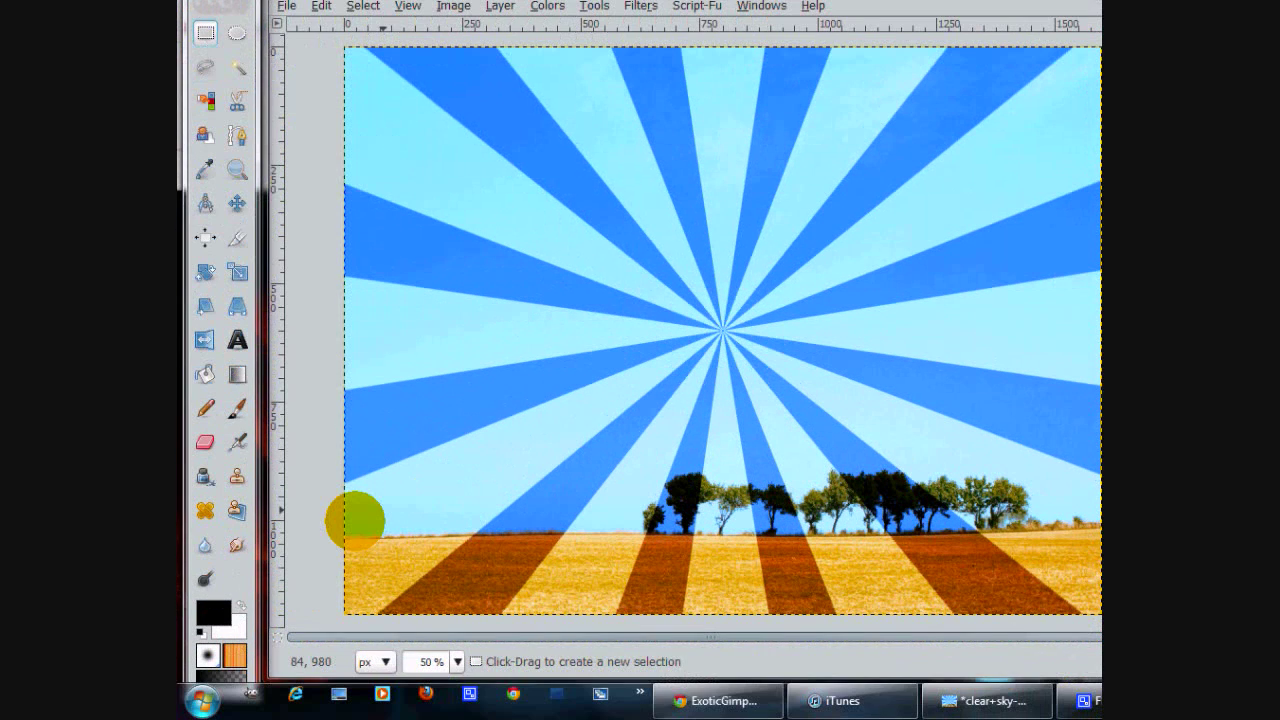
left_click_drag(316, 532, 1145, 624)
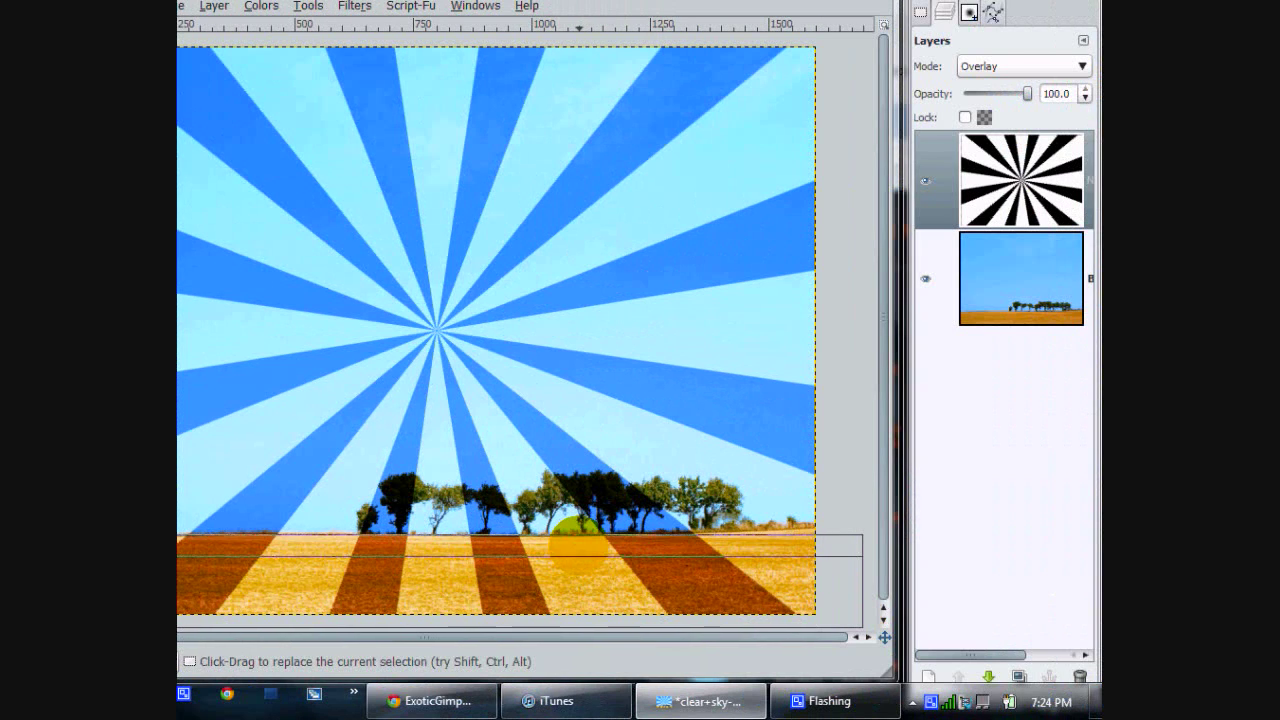
left_click_drag(579, 544, 578, 534)
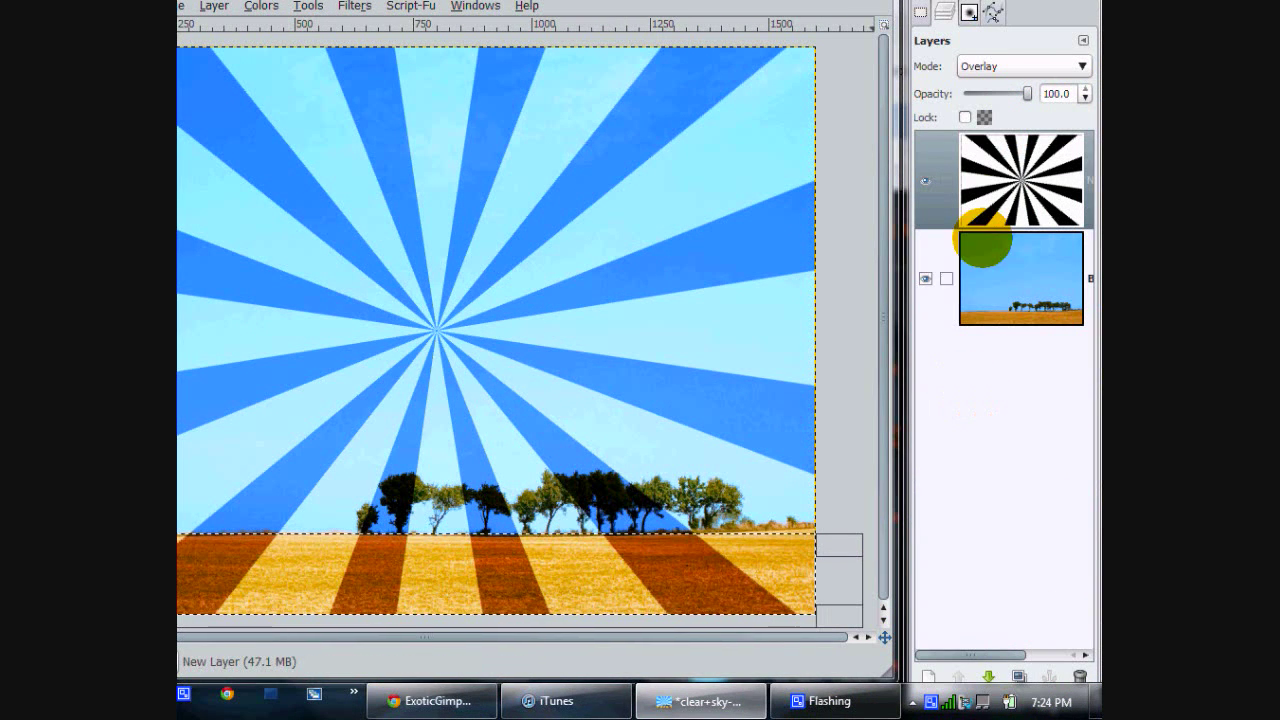
left_click(992, 190)
key("Delete")
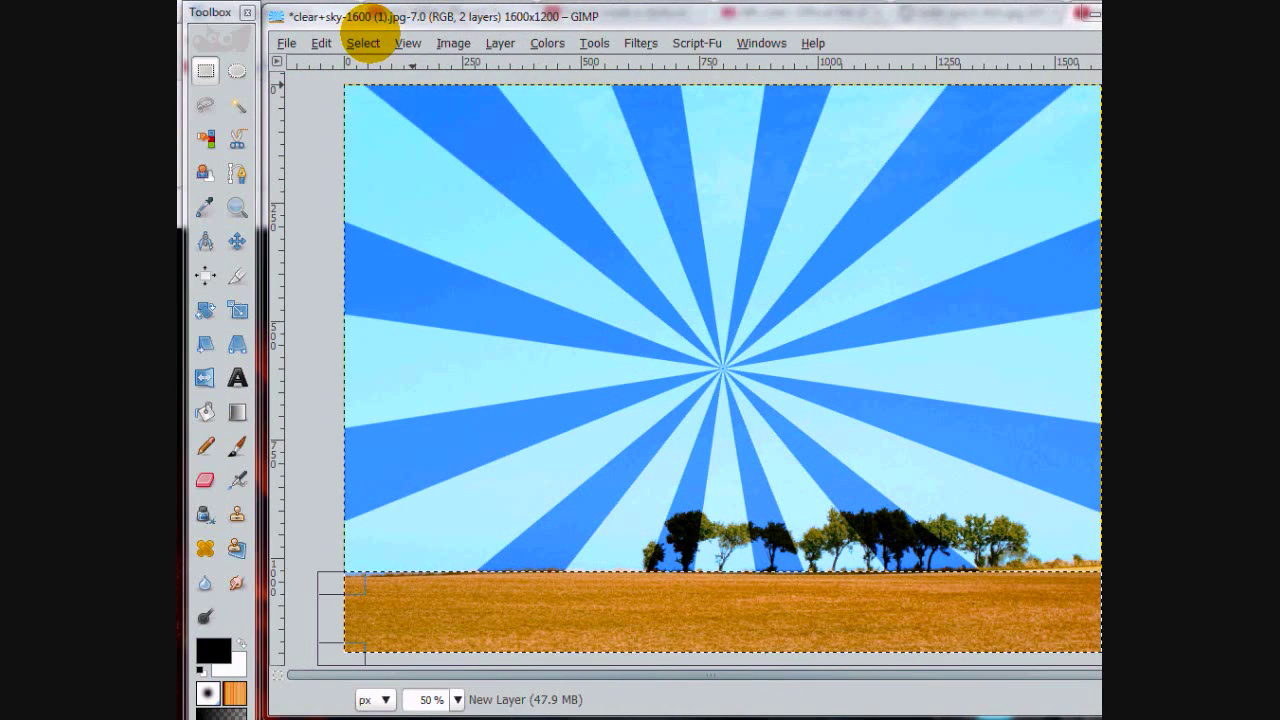
left_click(77, 5)
left_click(378, 85)
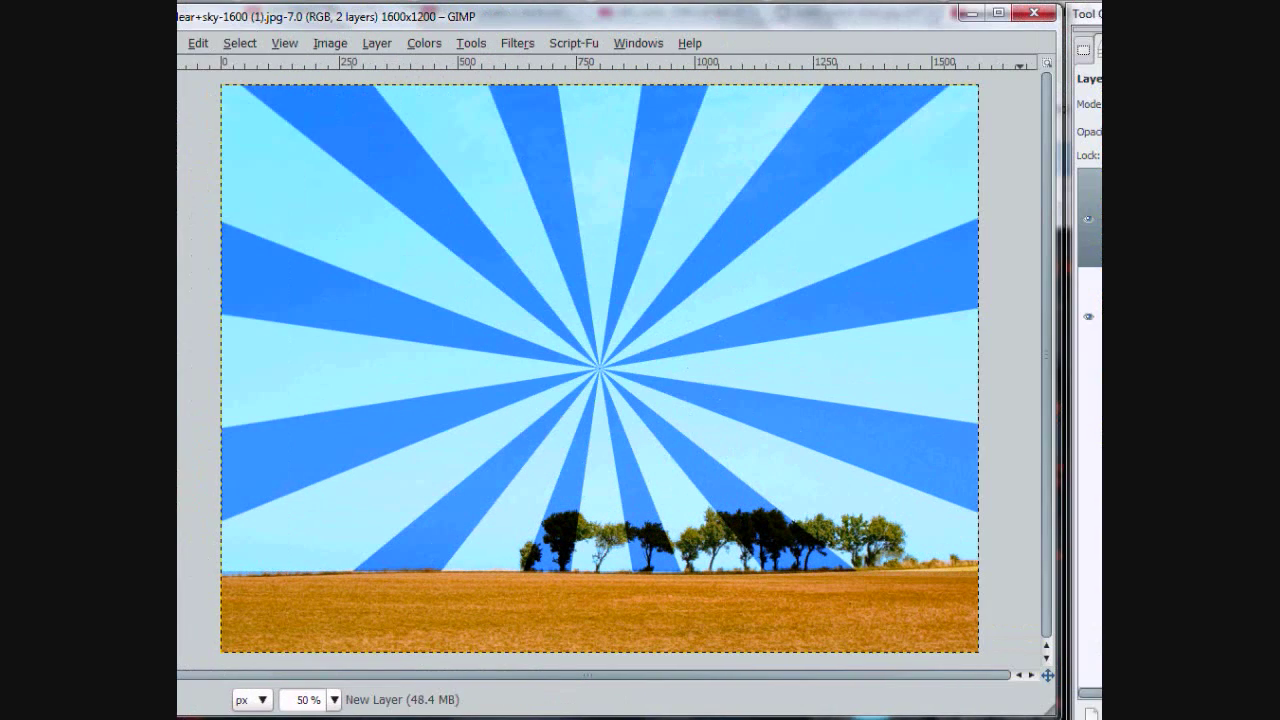
- Apply the Waves filter to the starburst layer in Smear mode with amplitude 10, phase 0 and wavelength 10, and lower the layer's opacity to 13.2
left_click_drag(1027, 131, 983, 131)
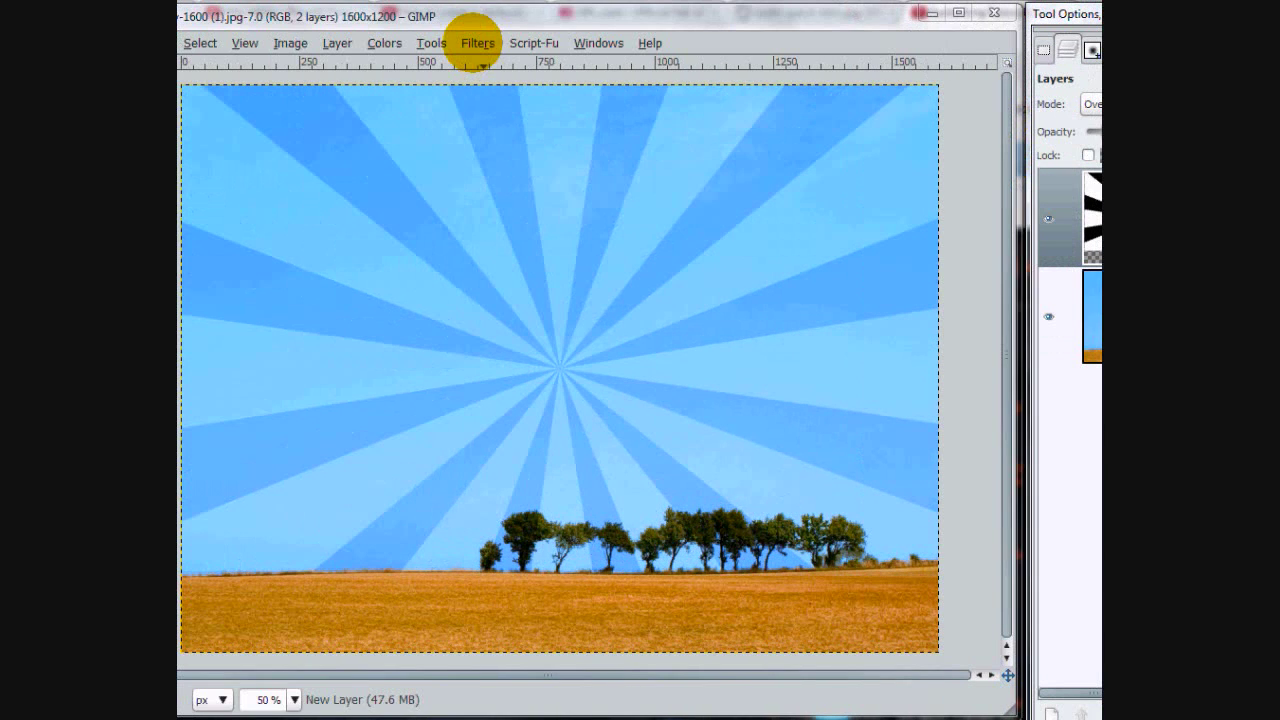
left_click(356, 43)
mouse_move(442, 198)
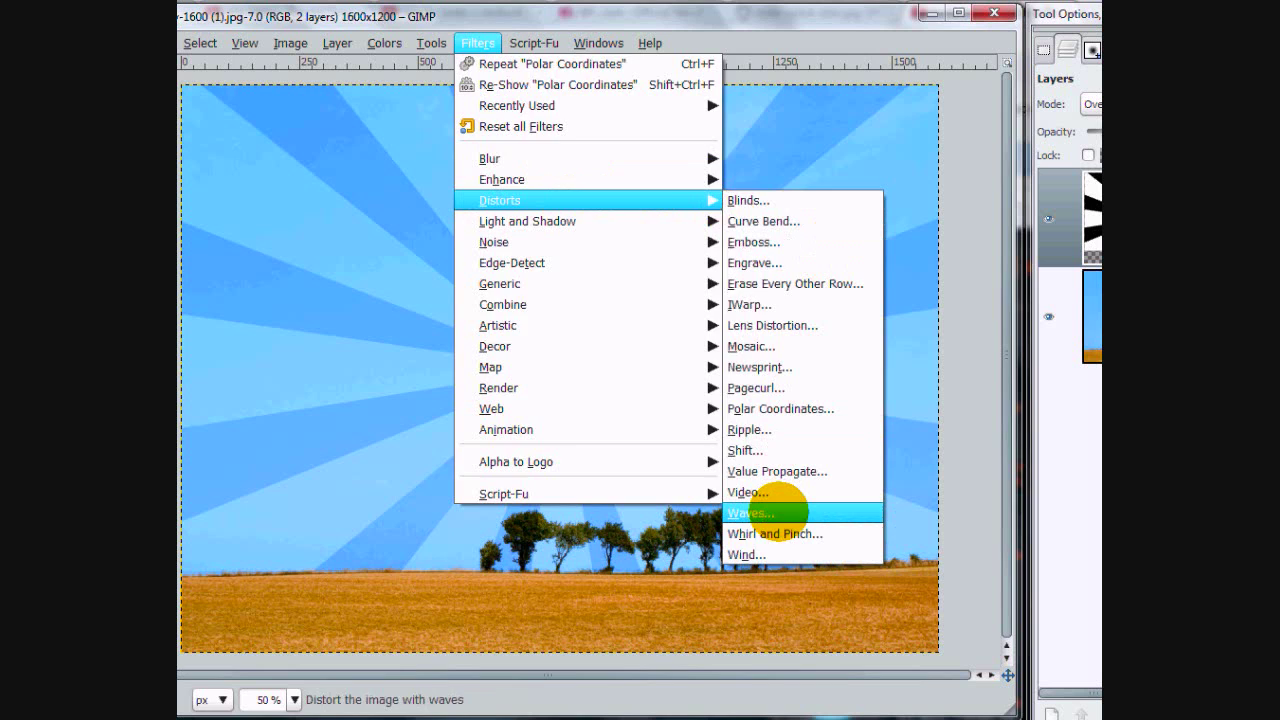
left_click(771, 513)
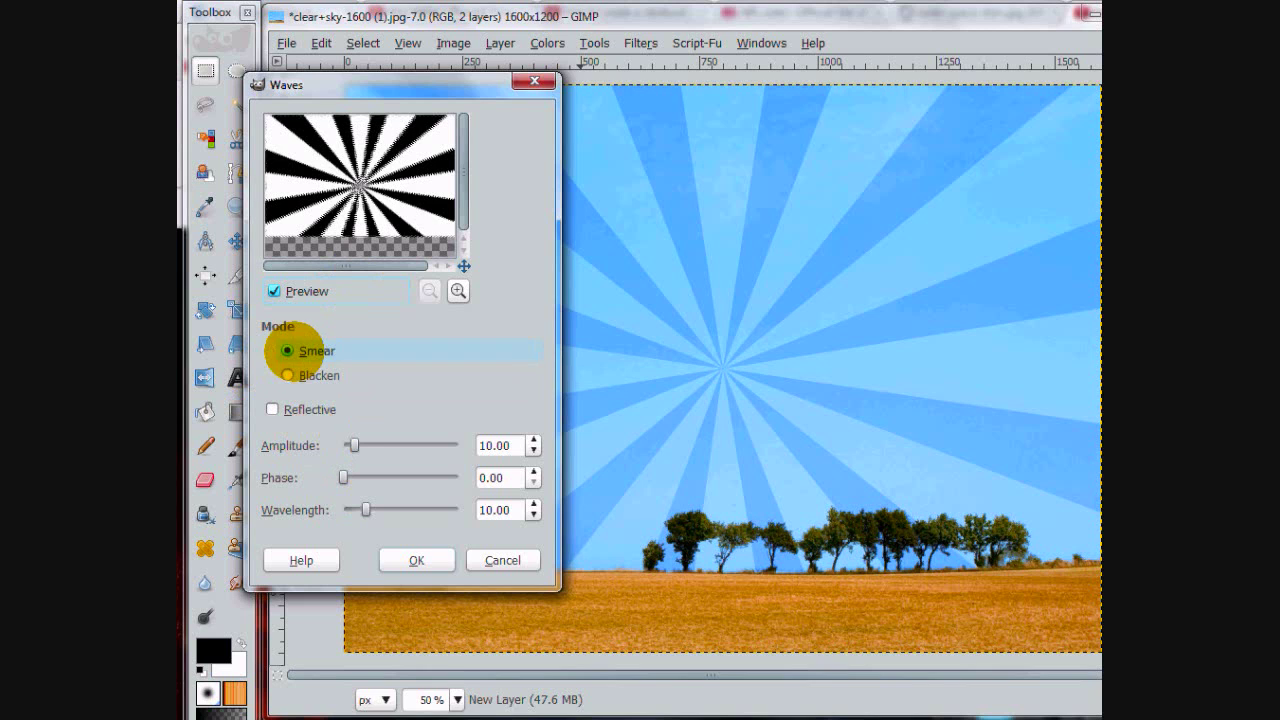
double_click(485, 442)
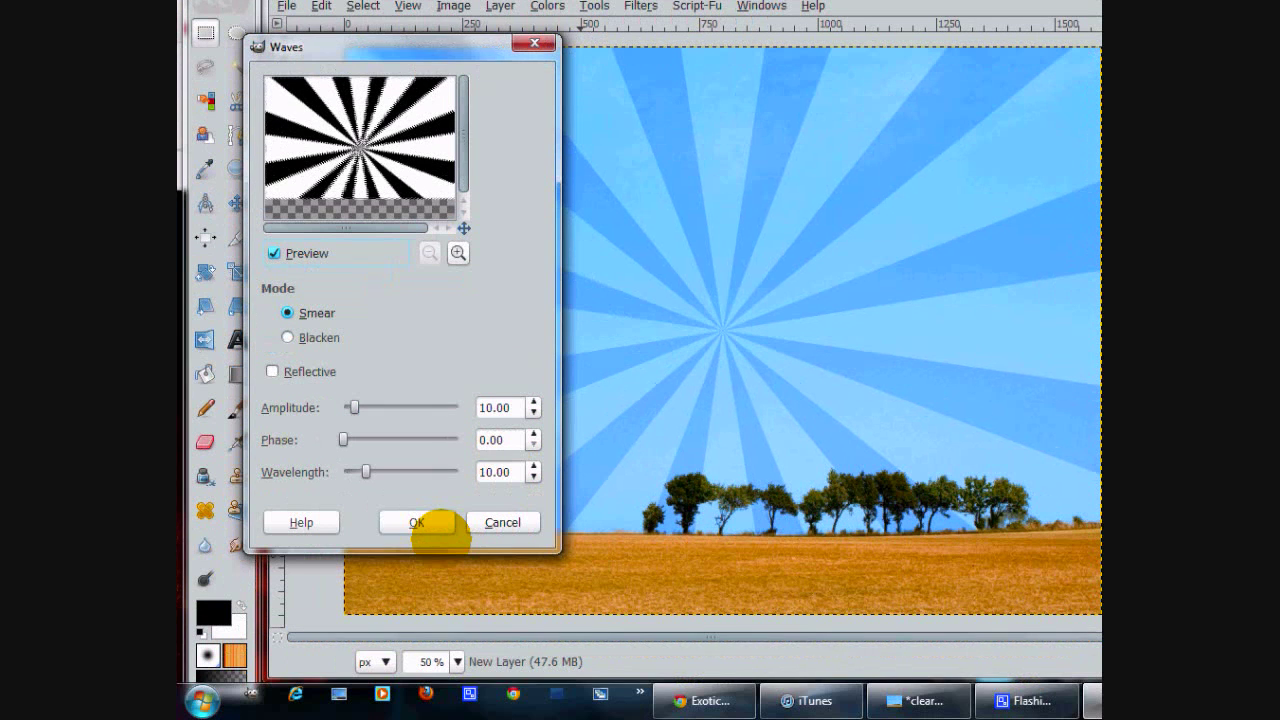
left_click(416, 522)
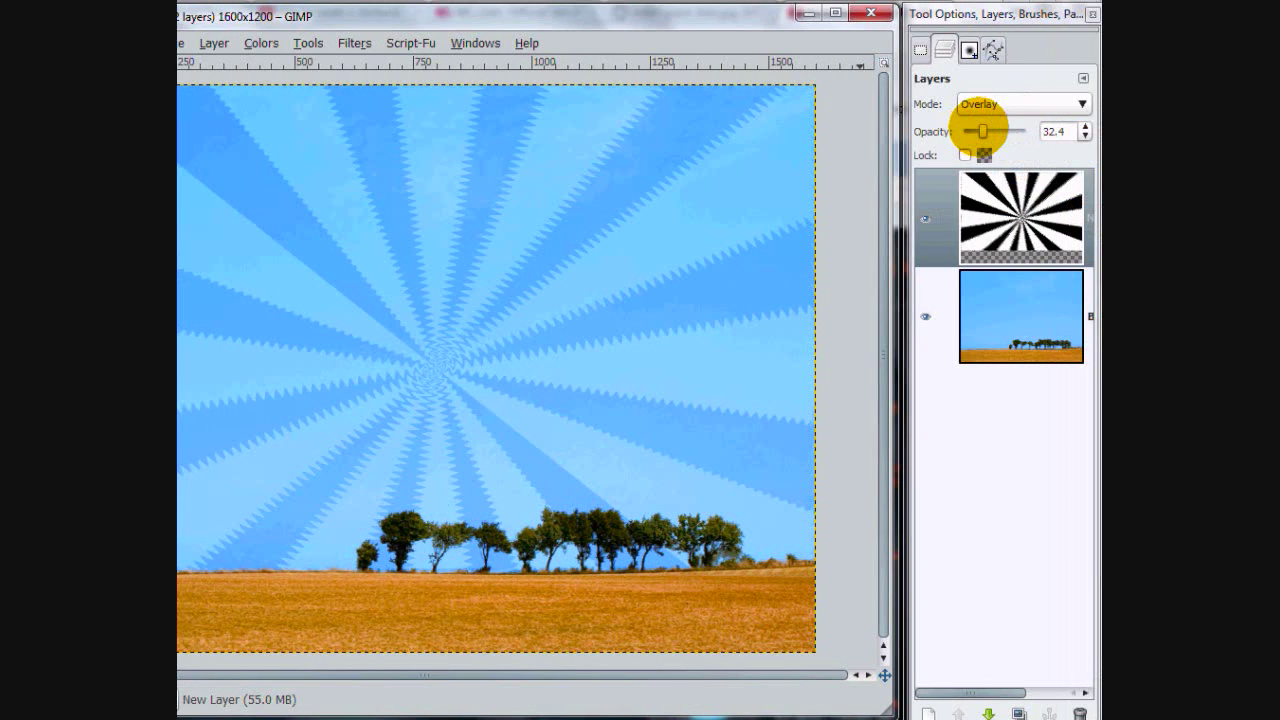
left_click_drag(983, 131, 979, 131)
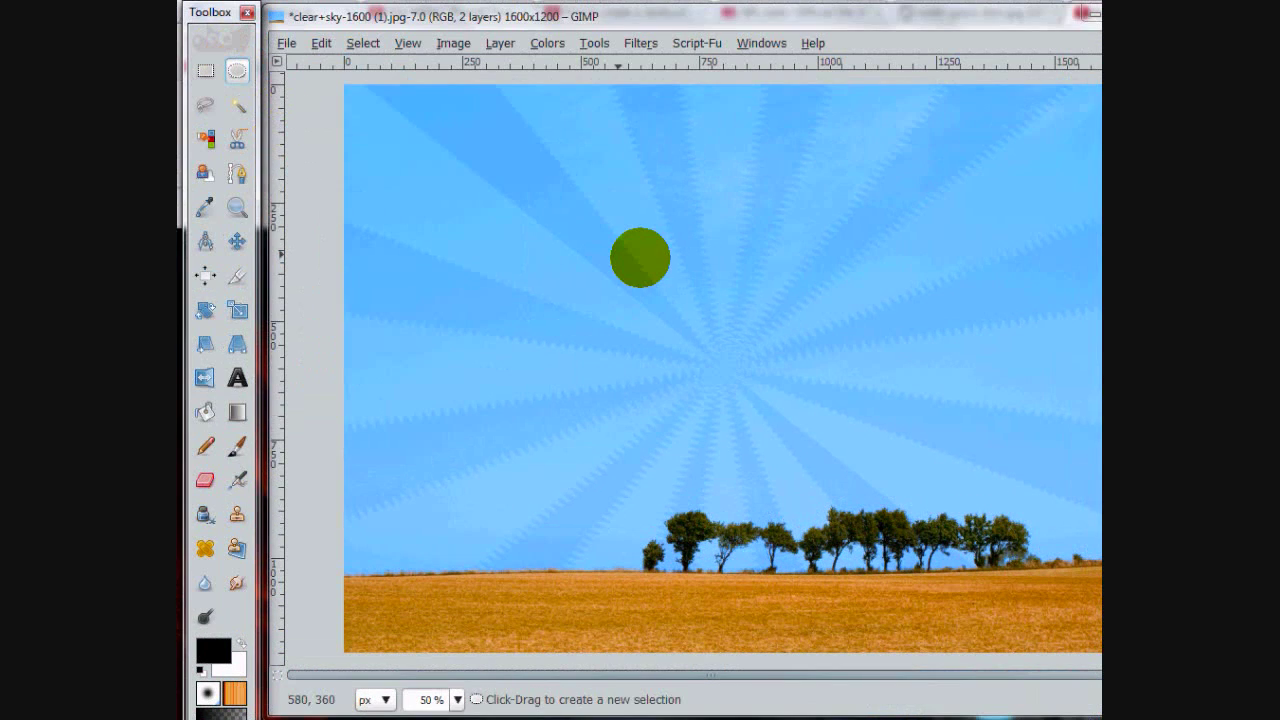
- On a new transparent layer, draw an elliptical selection about 480 × 278 px, enlarge it slightly and centre it on the starburst
left_click_drag(609, 267, 834, 400)
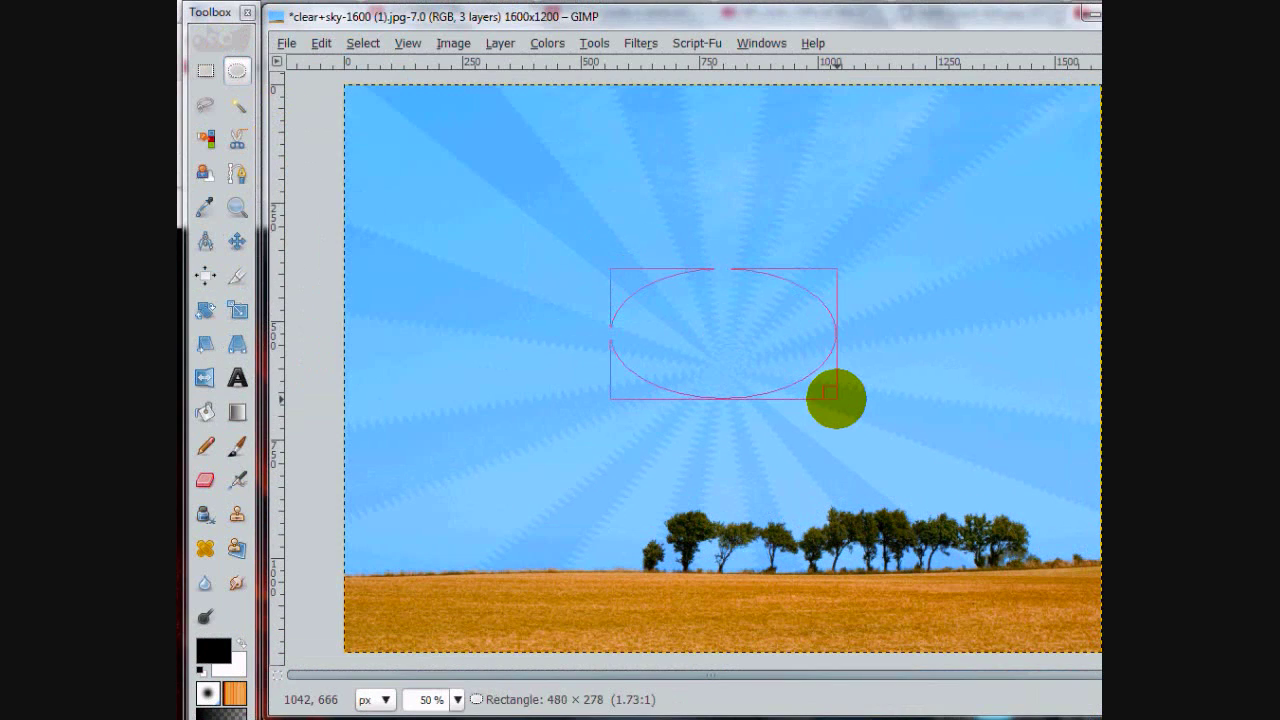
left_click_drag(717, 314, 724, 348)
left_click_drag(634, 303, 619, 294)
left_click_drag(713, 345, 721, 351)
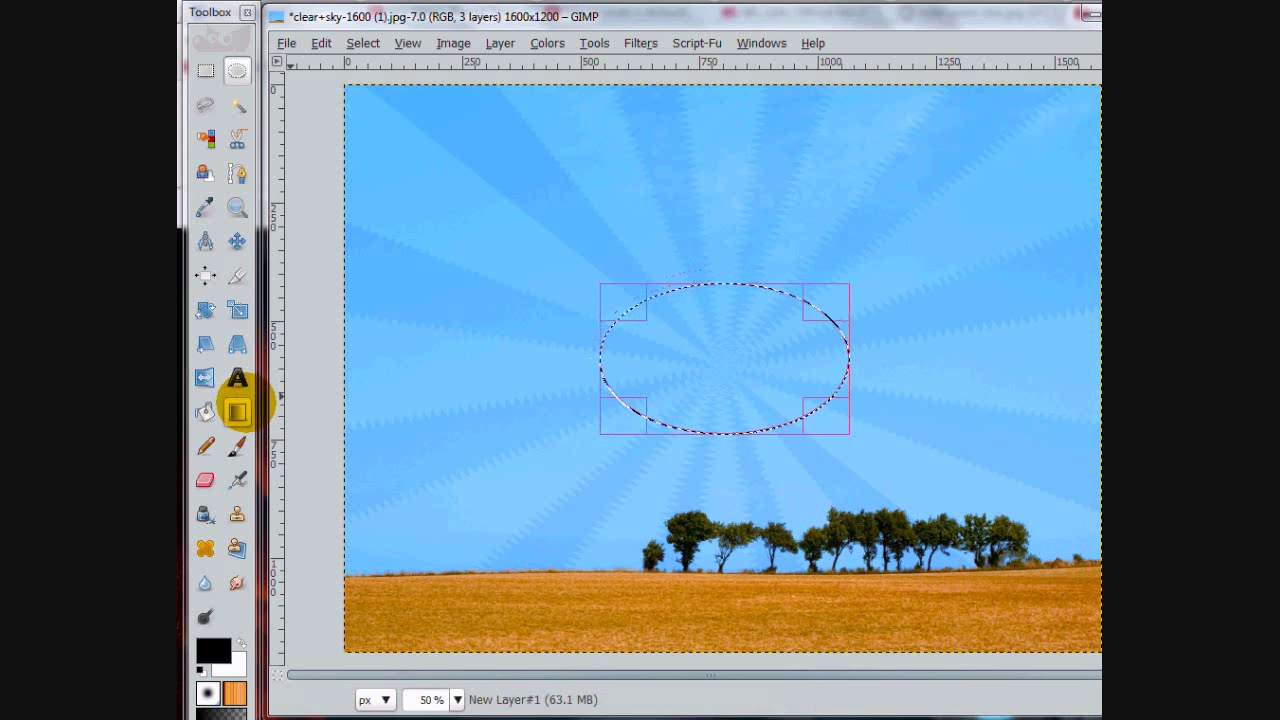
- Shade the oval selection with black FG to Transparent gradients, one running down from its upper edge and one up from its lower edge
left_click(237, 412)
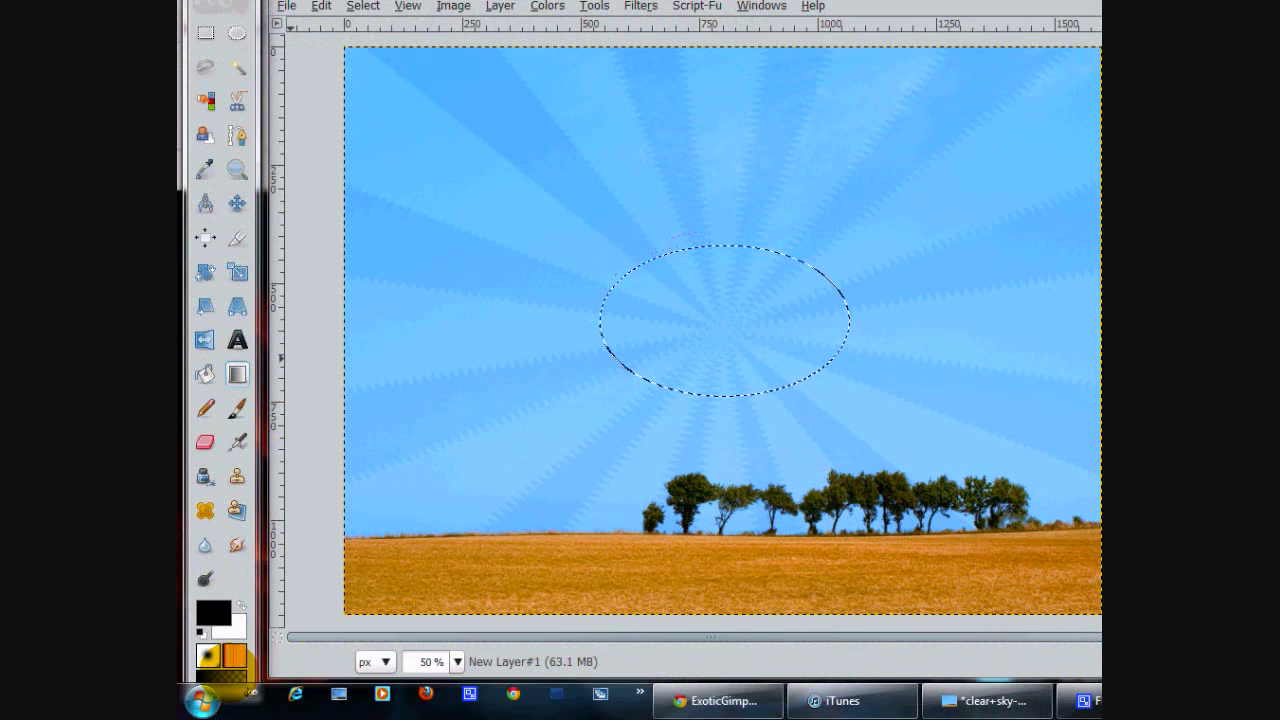
left_click(508, 527)
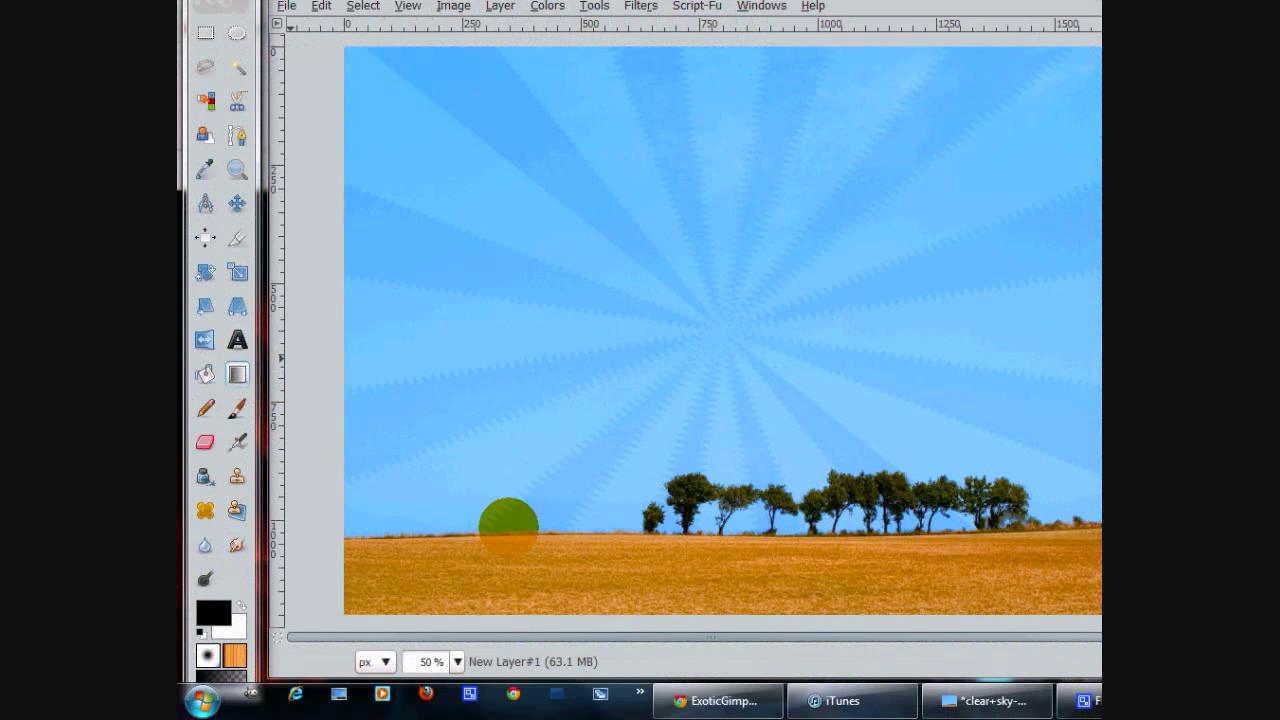
key("ctrl+g")
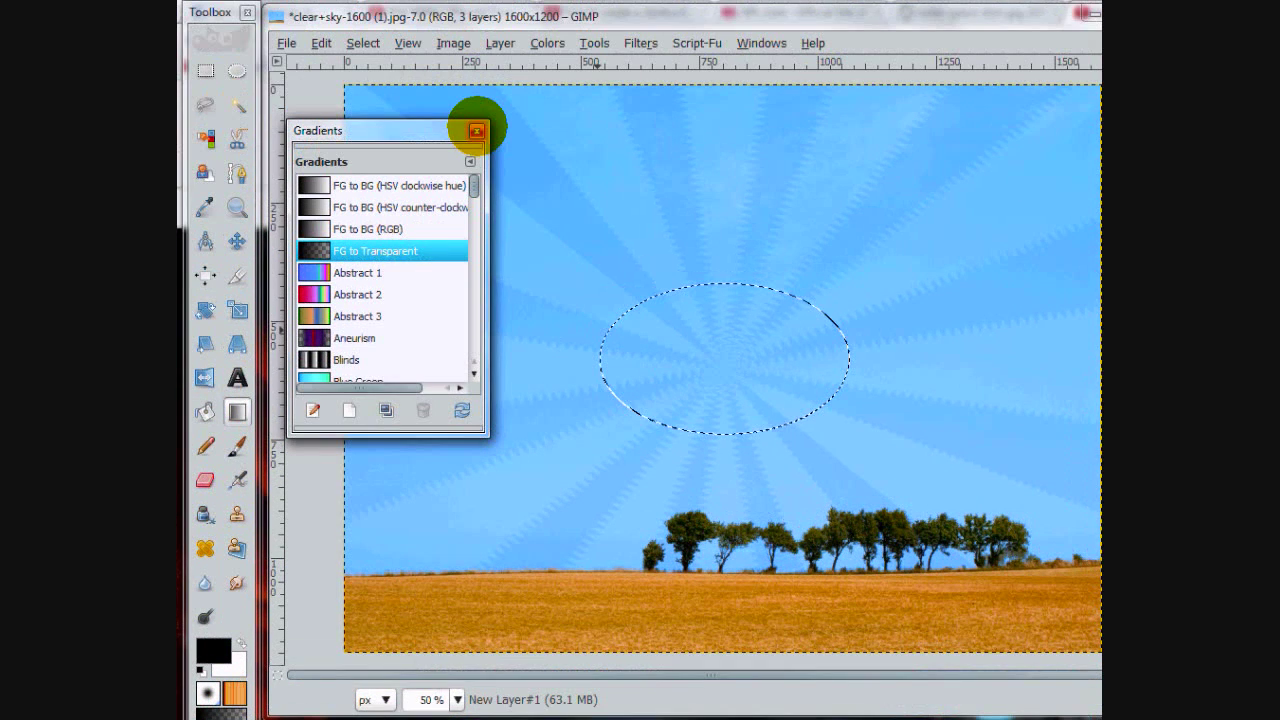
left_click(476, 130)
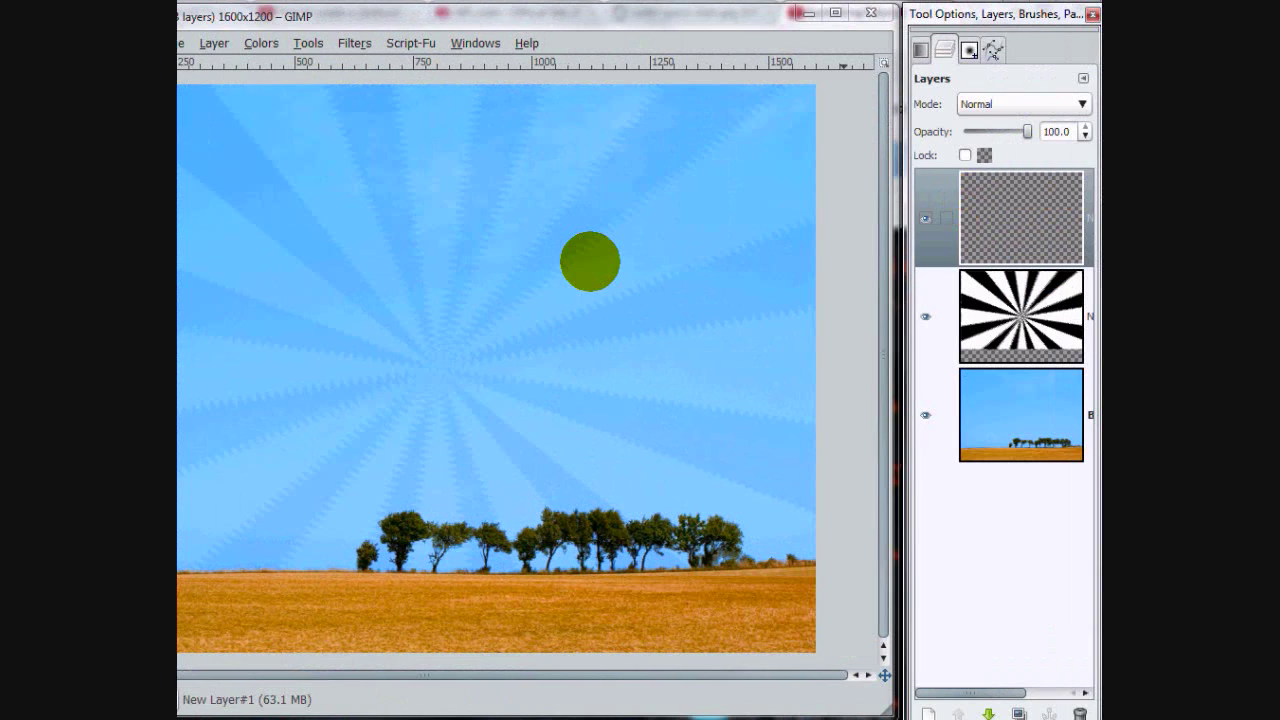
left_click_drag(424, 283, 423, 383)
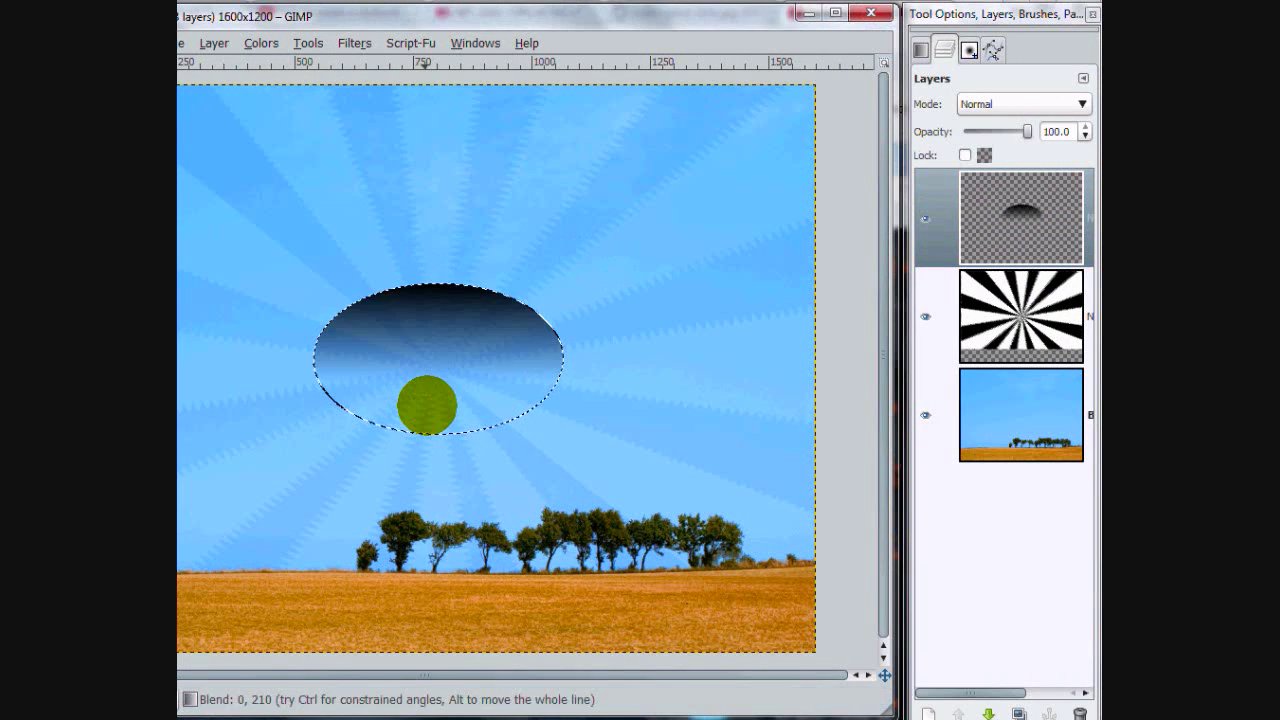
left_click_drag(434, 445, 435, 340)
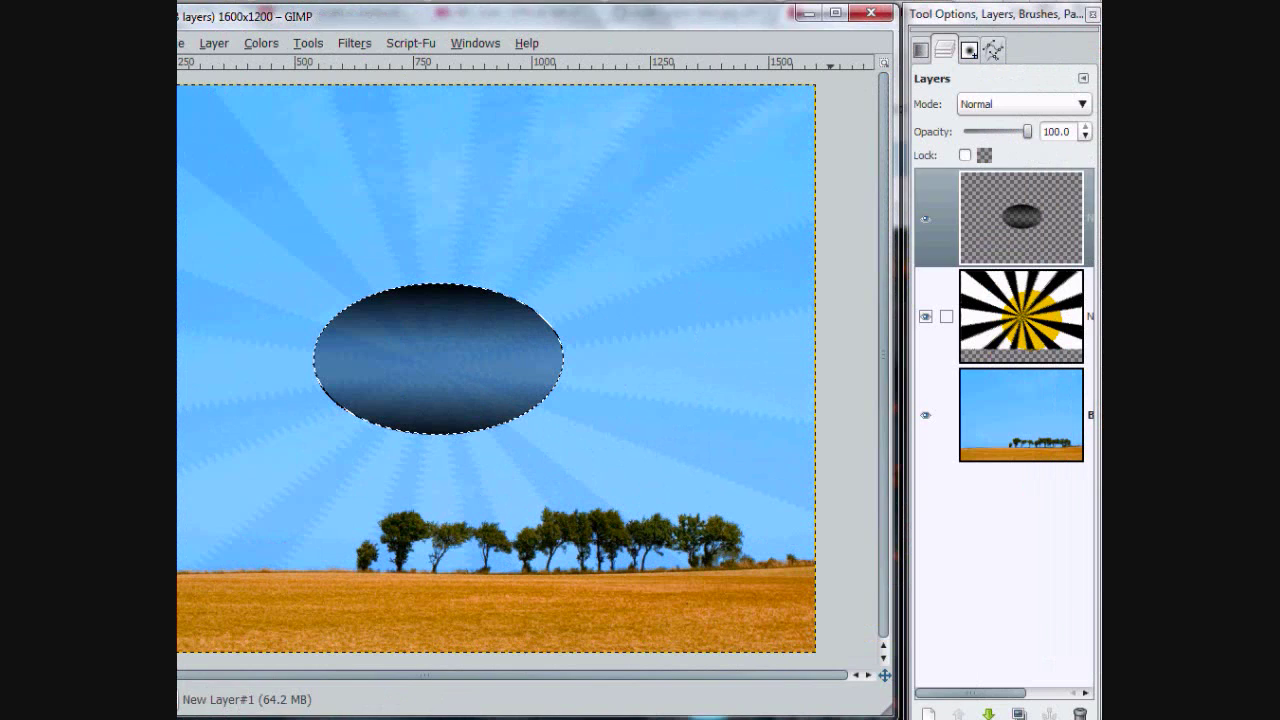
- Fill the oval selection with black on a new transparent layer above the starburst, then clear the selection and hide the layer
left_click(1020, 316)
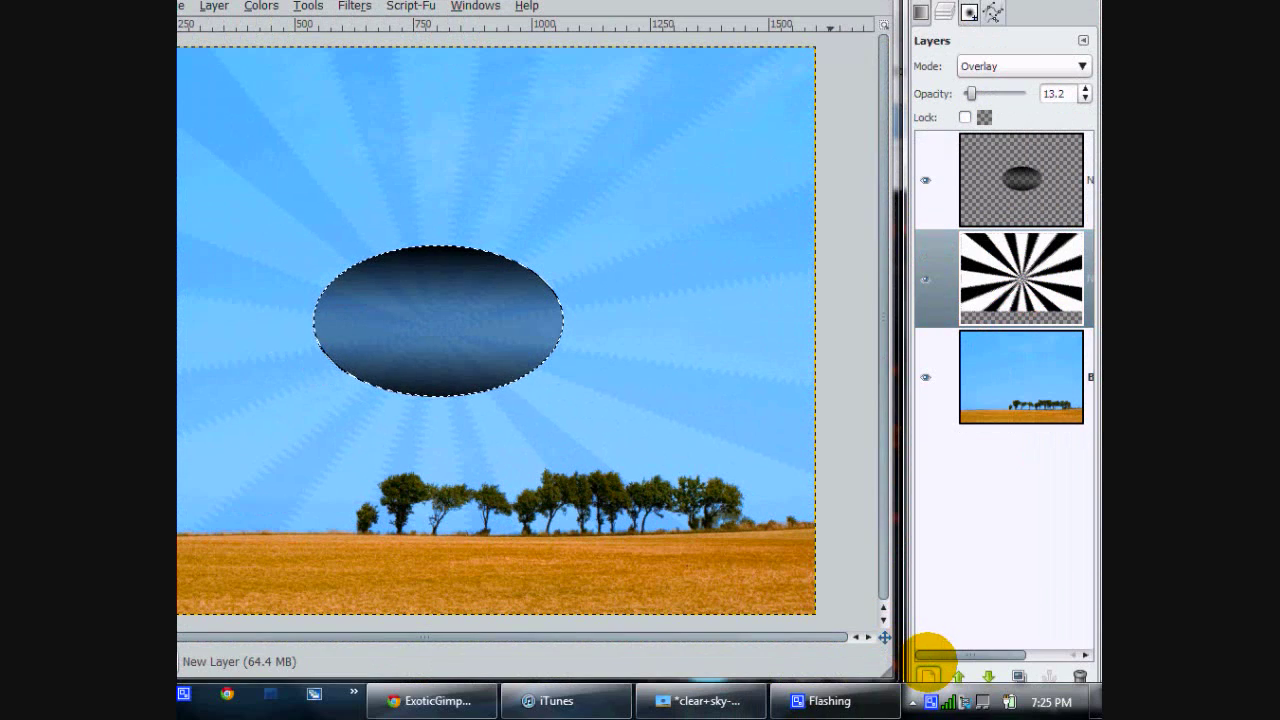
left_click(928, 713)
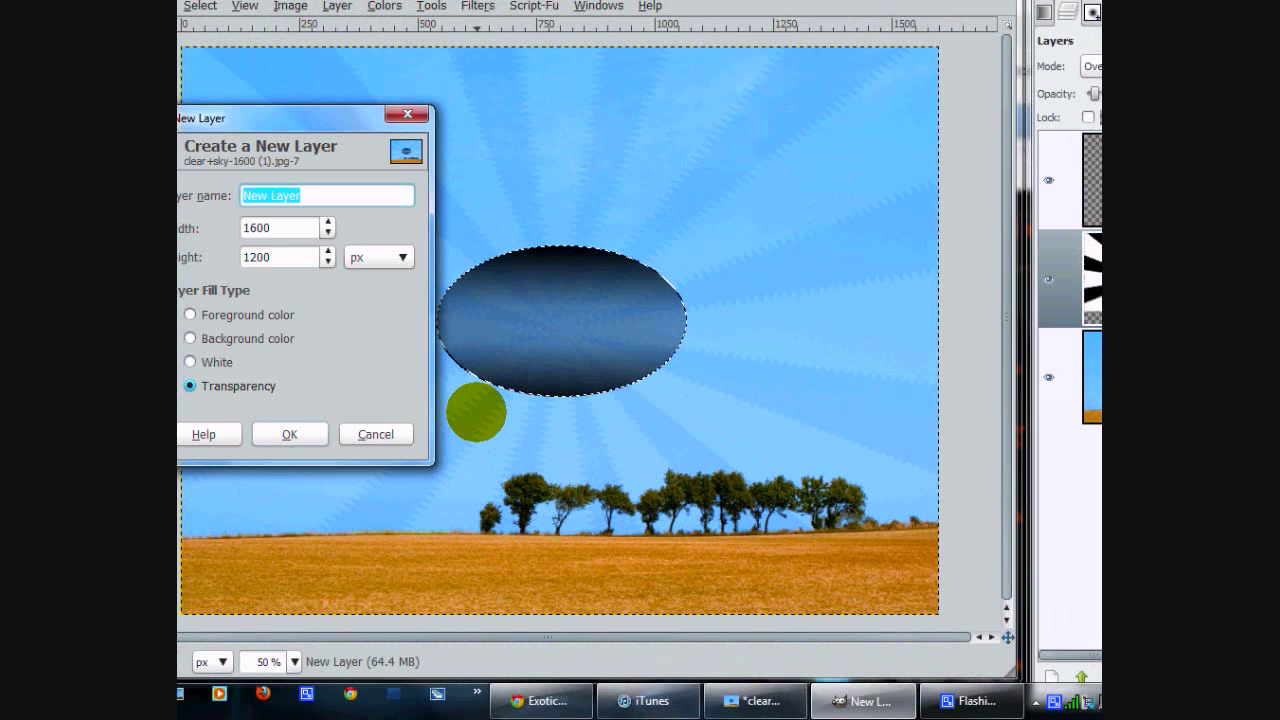
left_click(289, 434)
left_click(41, 373)
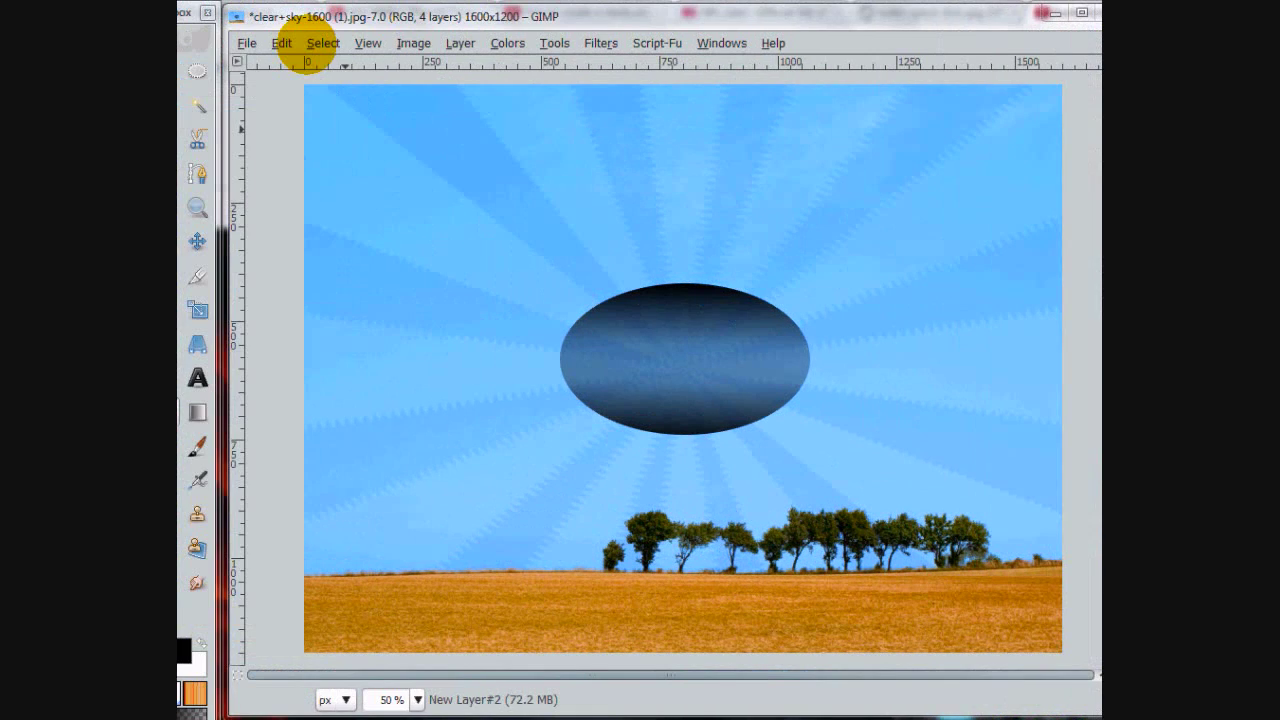
left_click(366, 43)
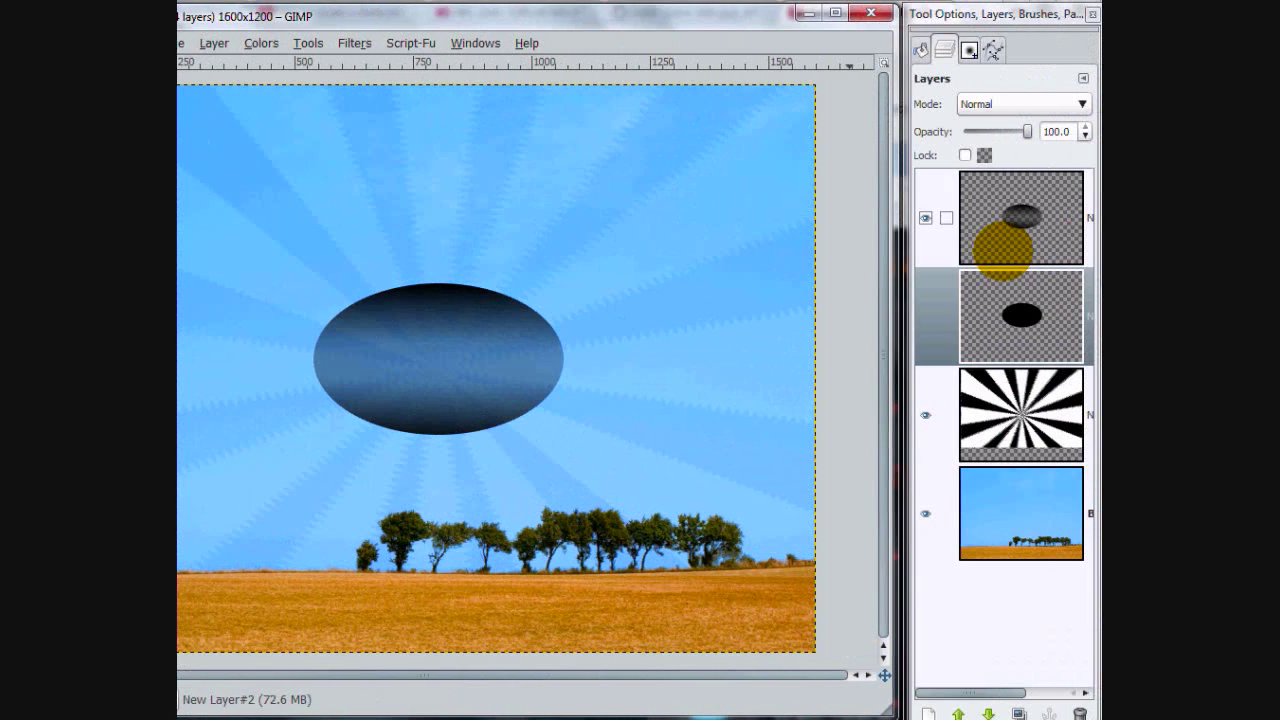
- Duplicate the gradient oval layer and shift the lower copy slightly downward so a thin rim shows beneath the oval
left_click(1002, 250)
left_click(1012, 706)
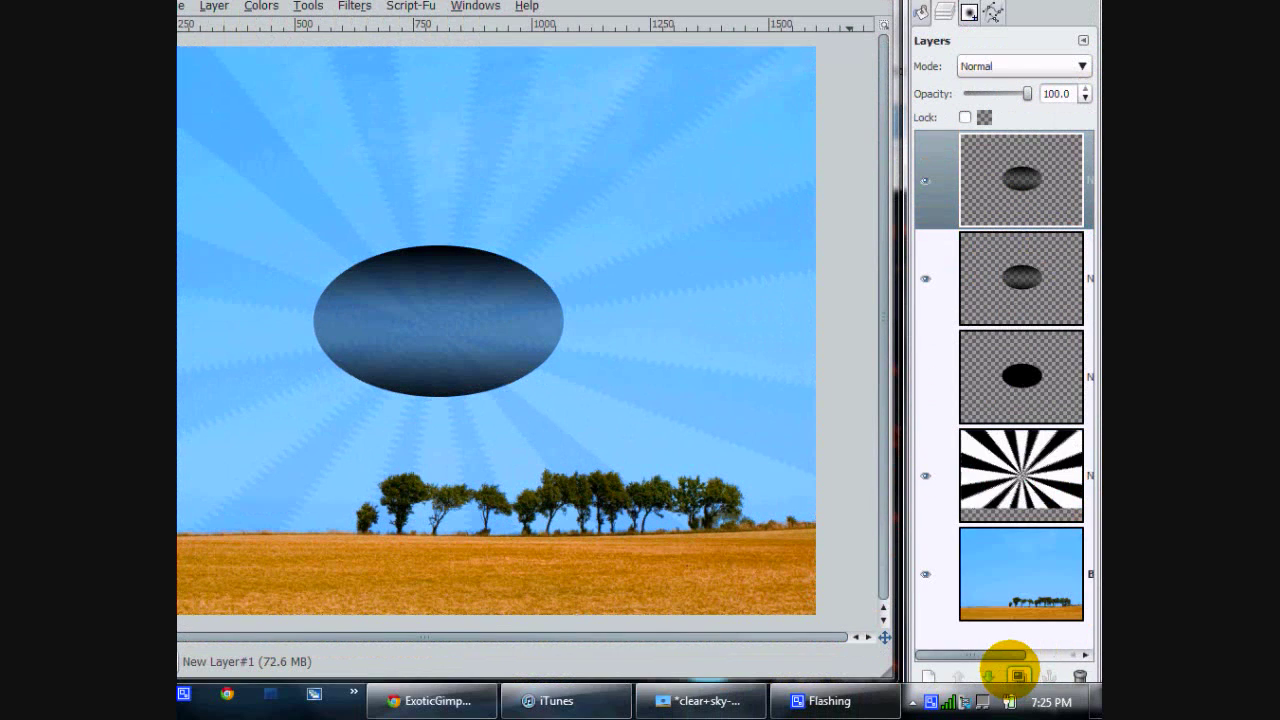
left_click(1020, 176)
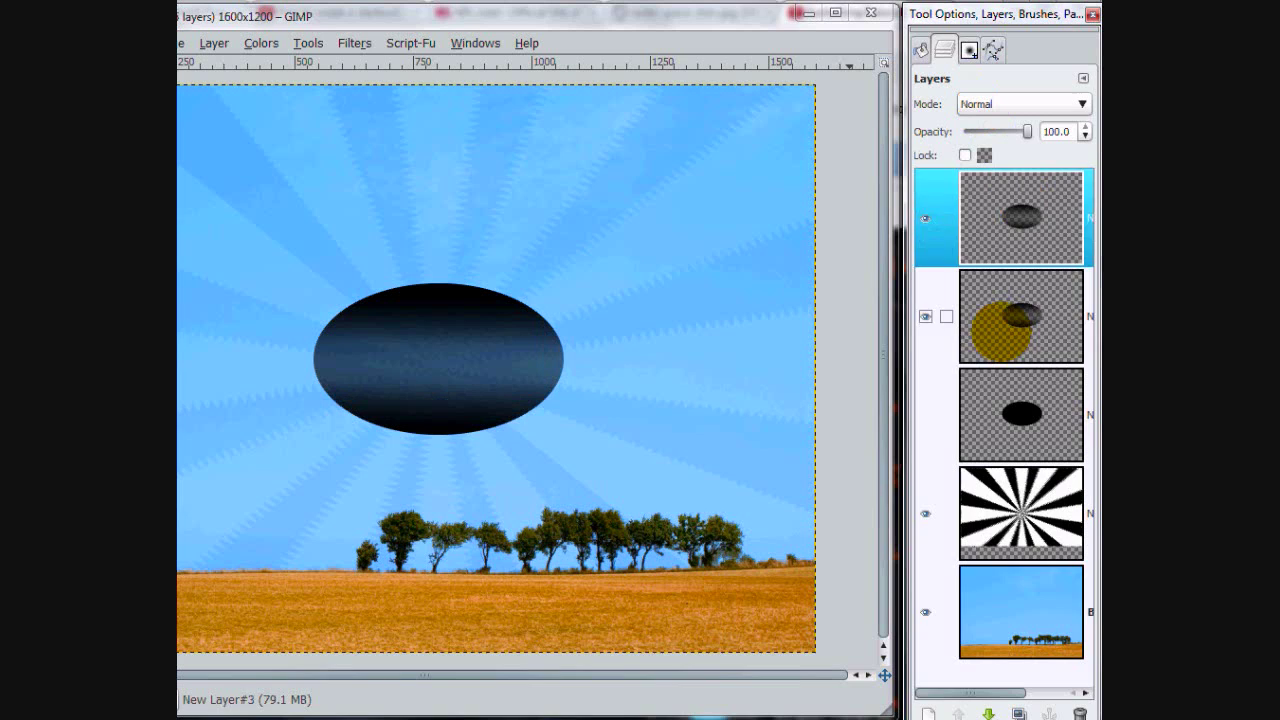
left_click(1001, 331)
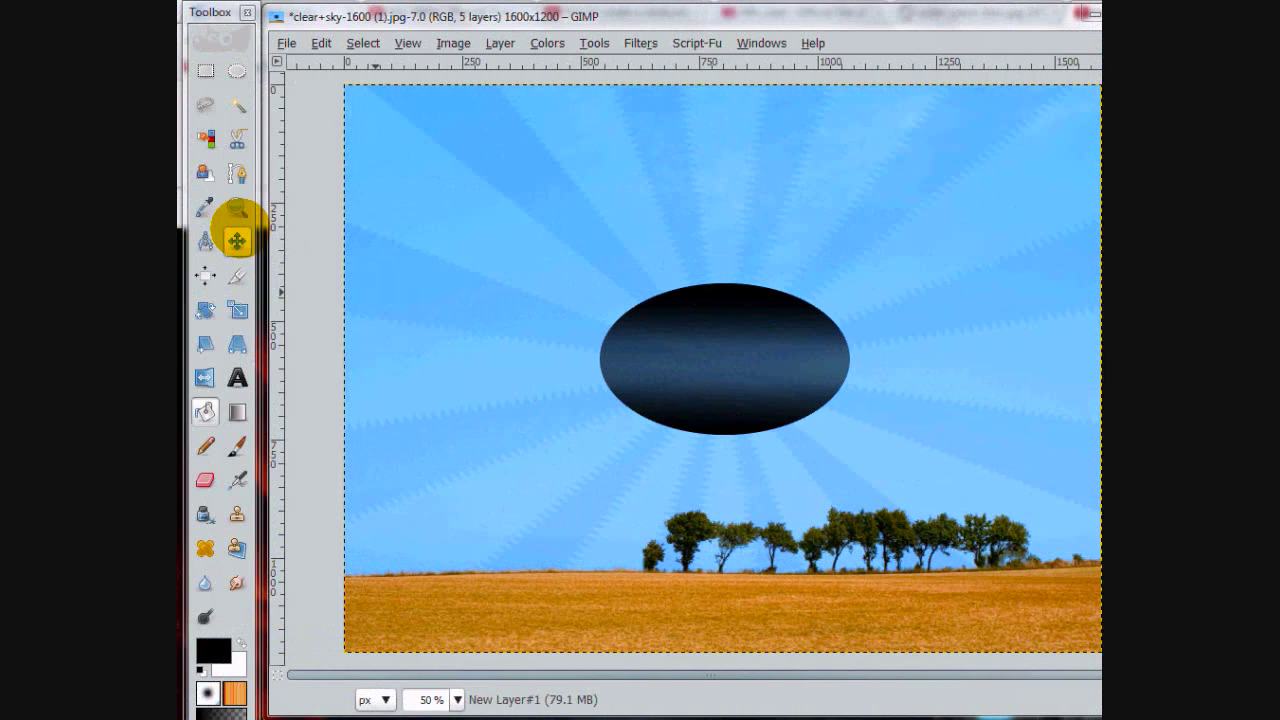
left_click(237, 238)
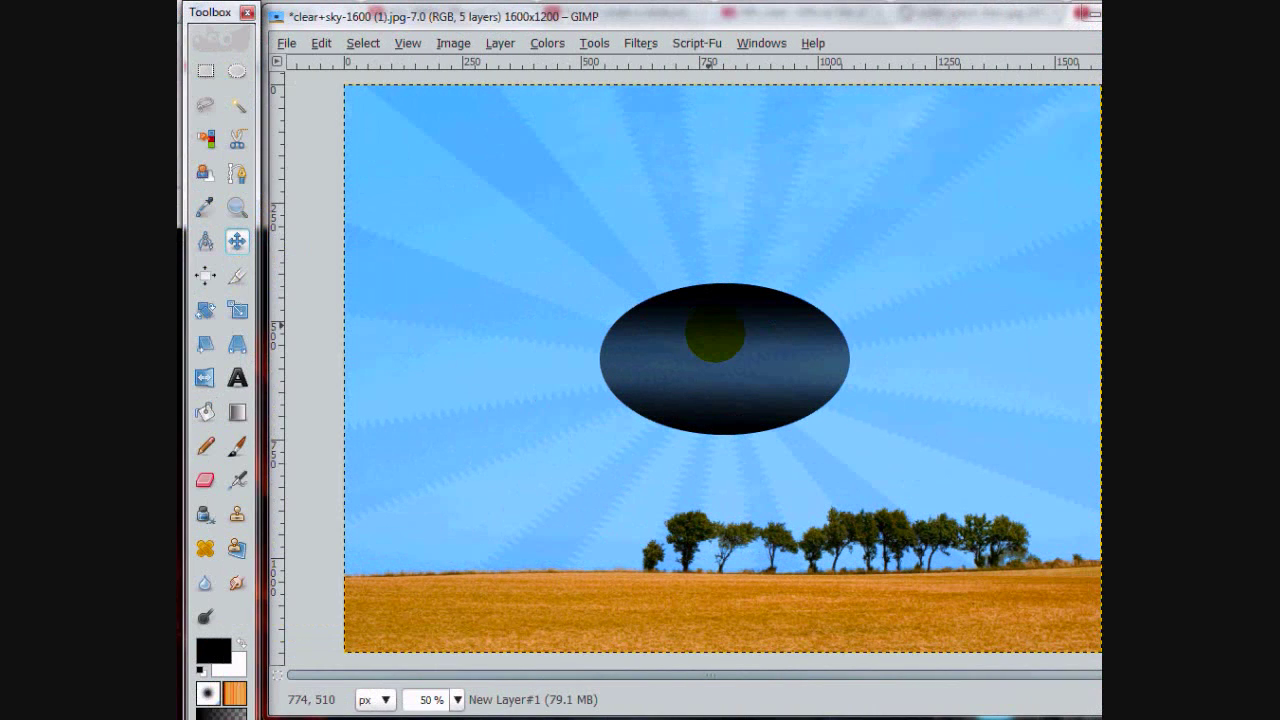
left_click(715, 333)
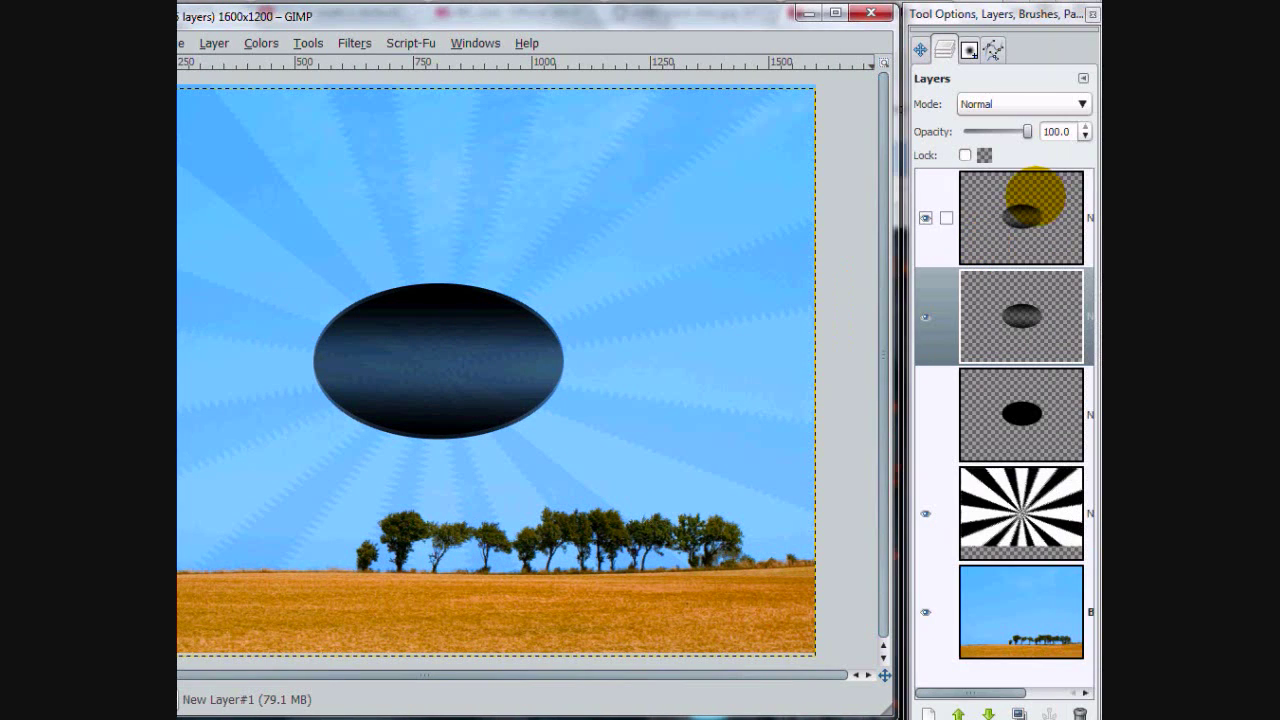
- Lower the opacity of the uppermost gradient oval layer and of the shifted gradient oval layer beneath it
left_click(1035, 195)
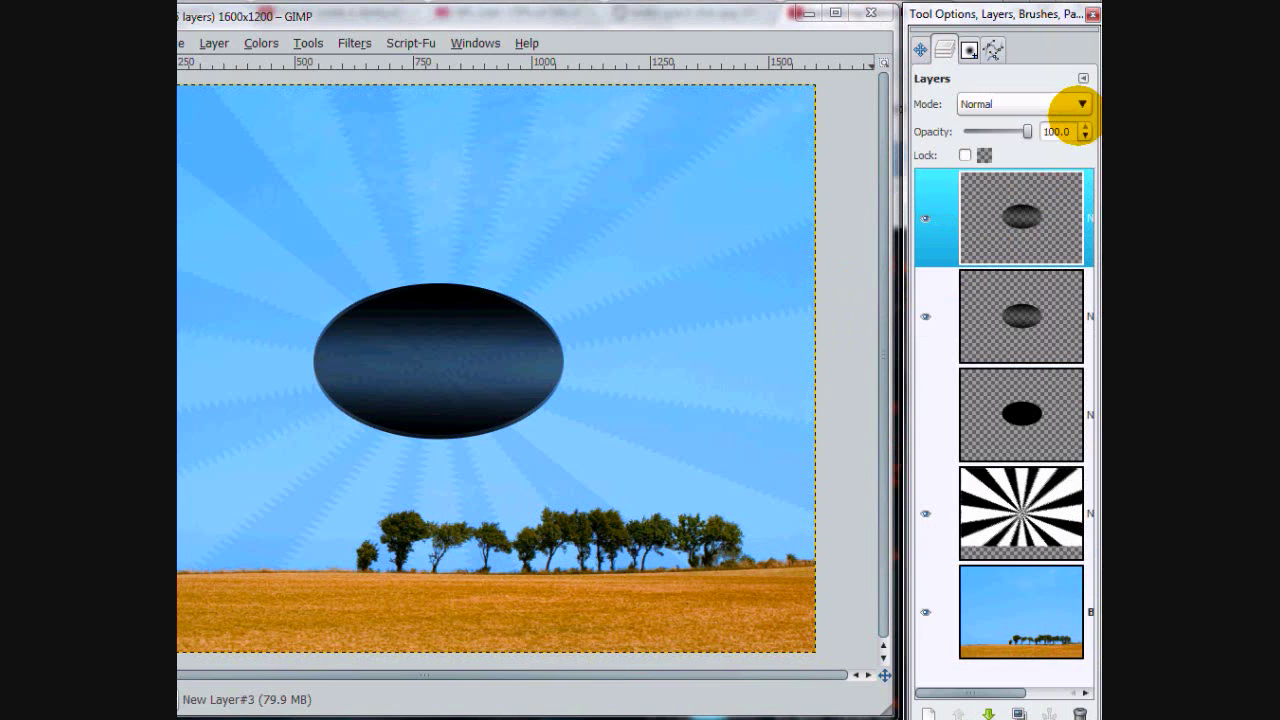
left_click_drag(1062, 131, 980, 137)
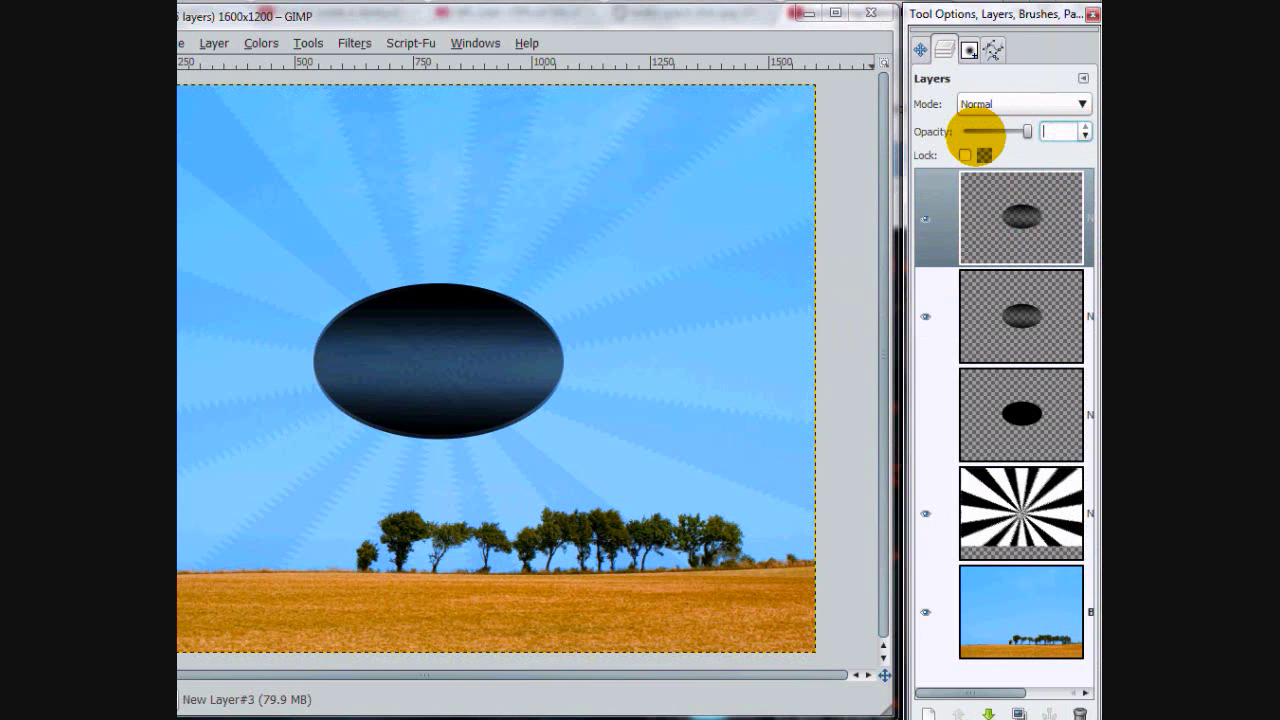
left_click(1057, 314)
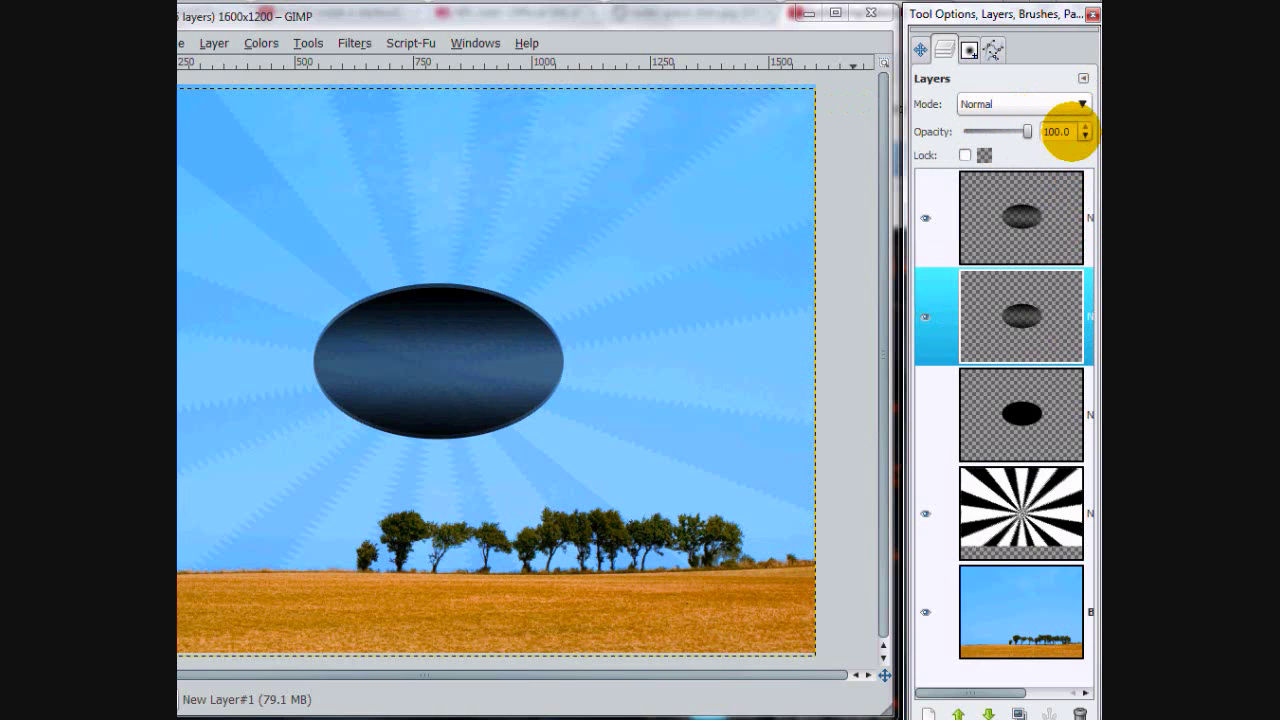
left_click_drag(1062, 131, 940, 150)
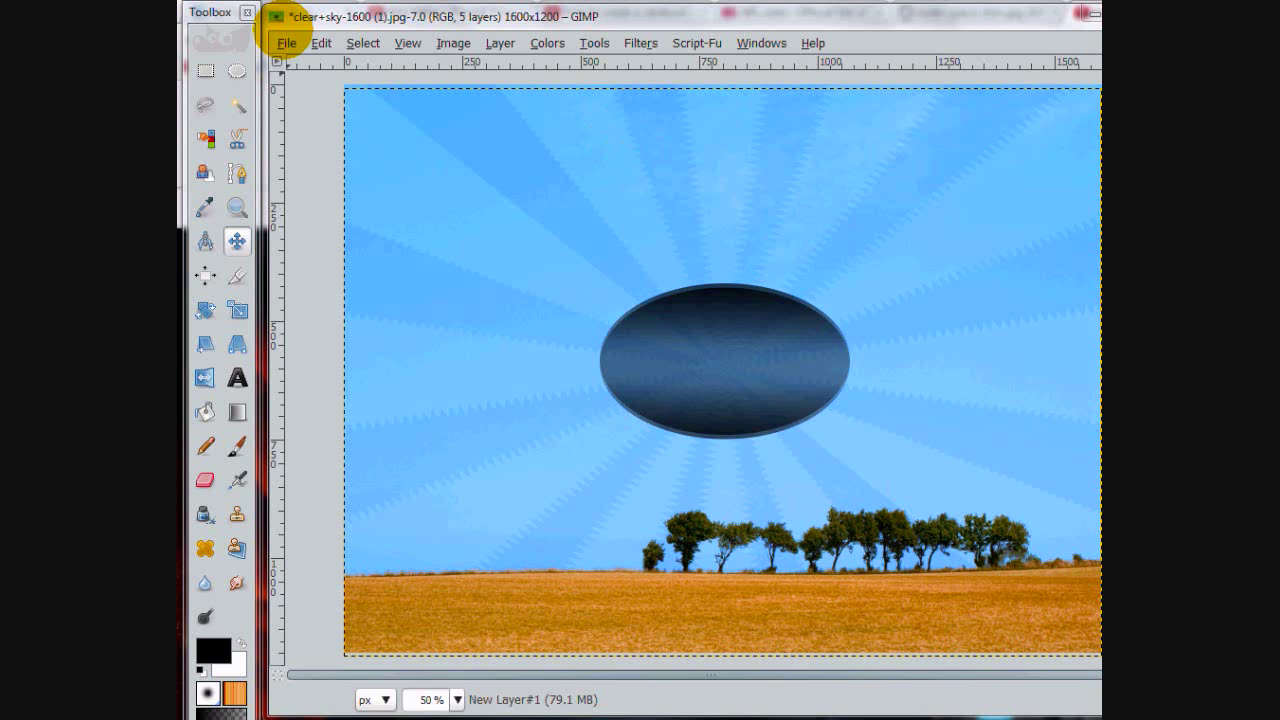
- Open outer-space-stars.jpg as a layer between the two gradient ovals, and select everything outside the hidden black oval
left_click(286, 43)
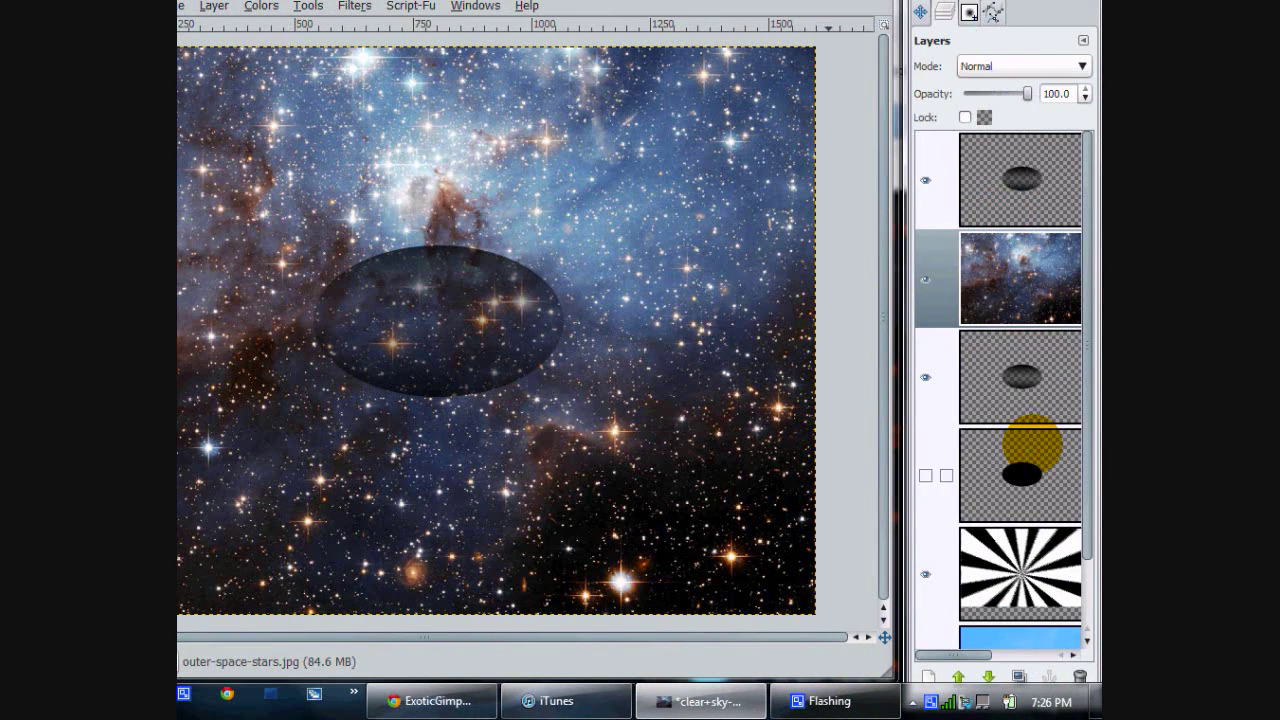
right_click(1029, 434)
left_click(990, 423)
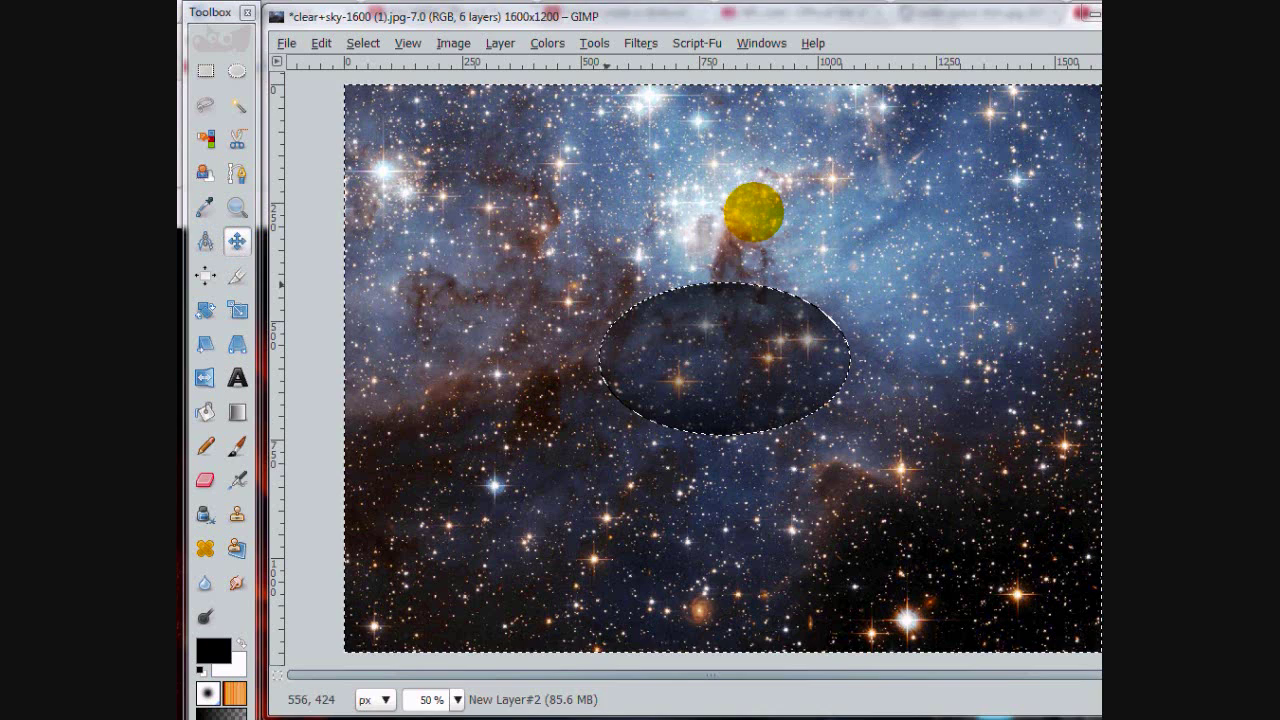
- Shift the outer-space image slightly down and to the right behind the oval
left_click_drag(722, 368, 751, 384)
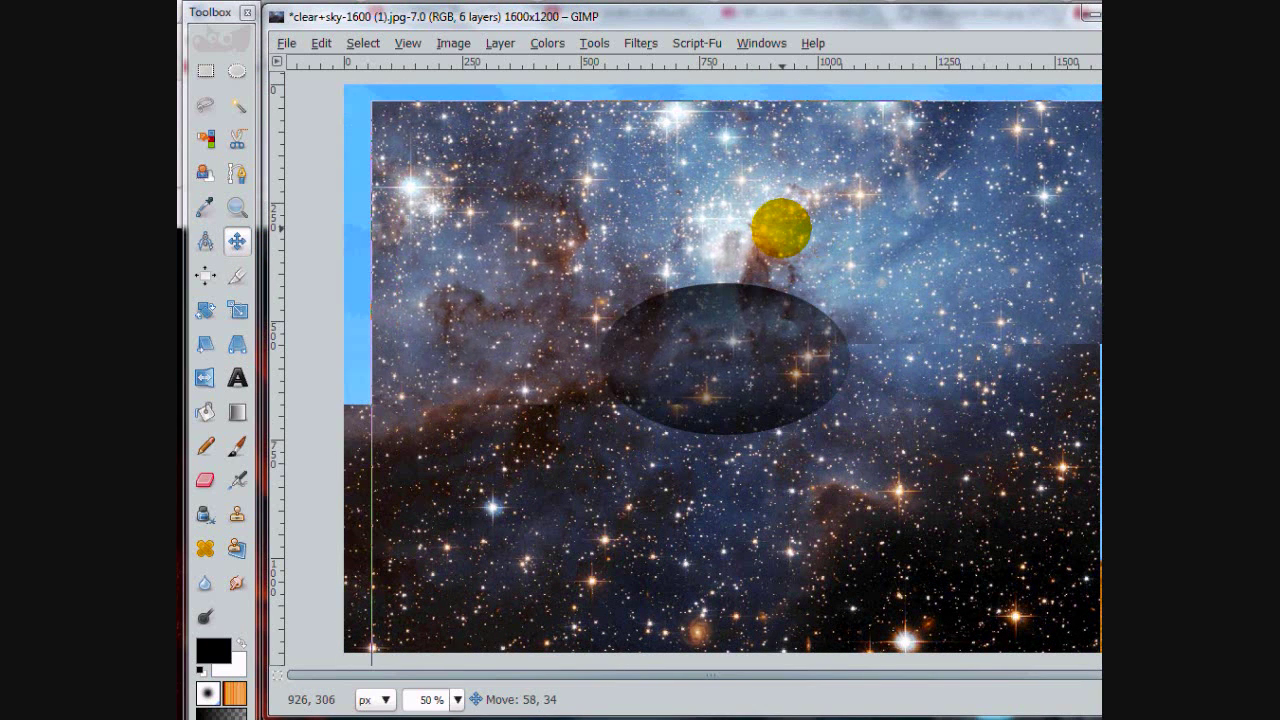
left_click_drag(782, 228, 769, 228)
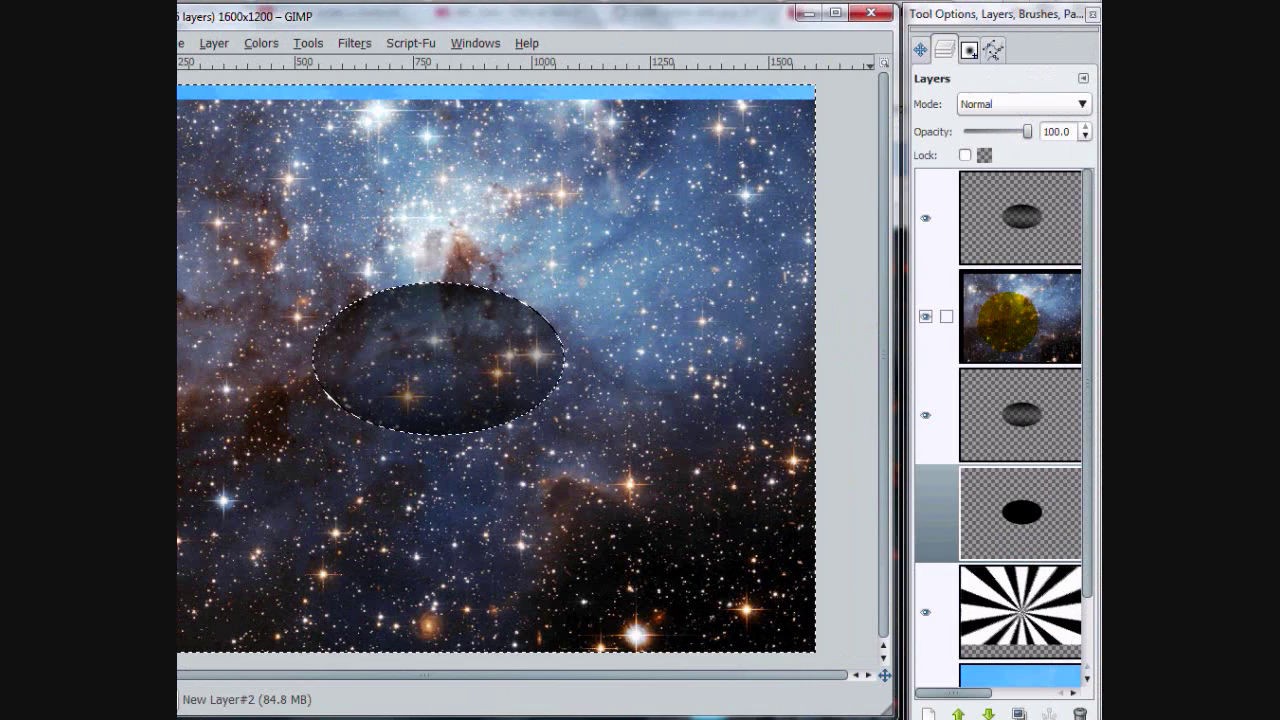
- Add an alpha channel to the outer-space layer, delete its area outside the oval, and clear the selection
right_click(1006, 316)
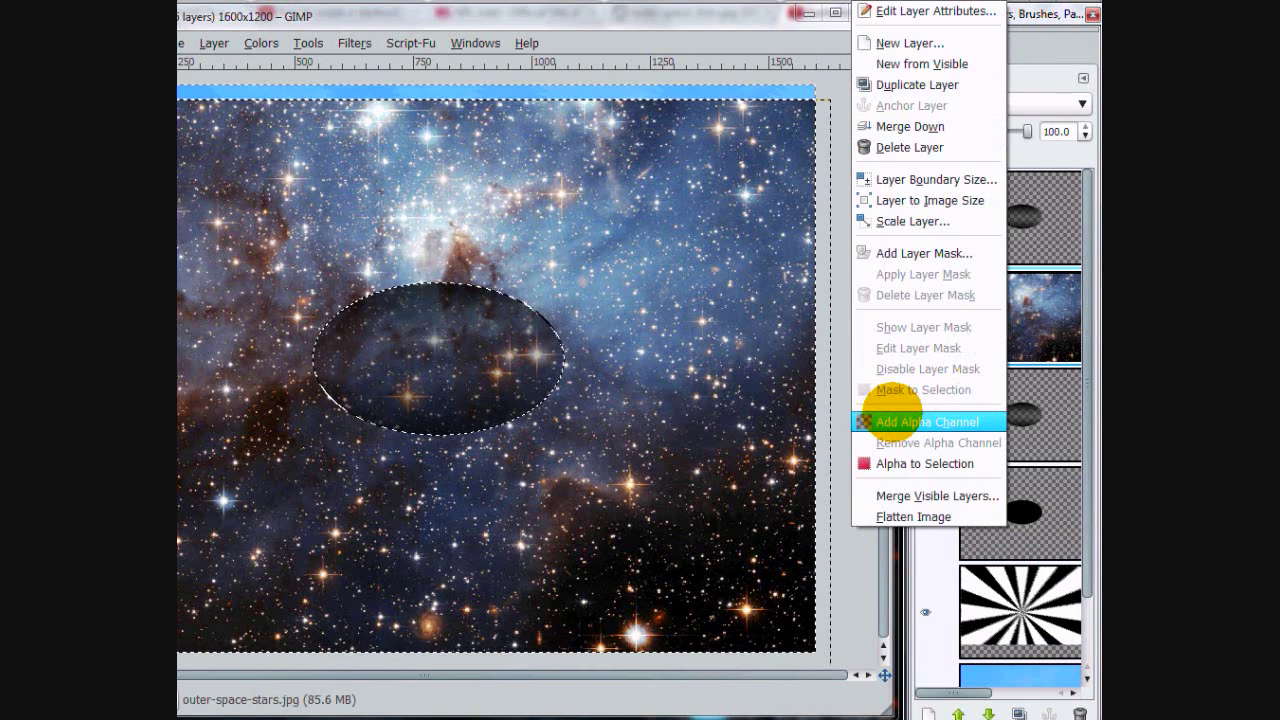
left_click(896, 421)
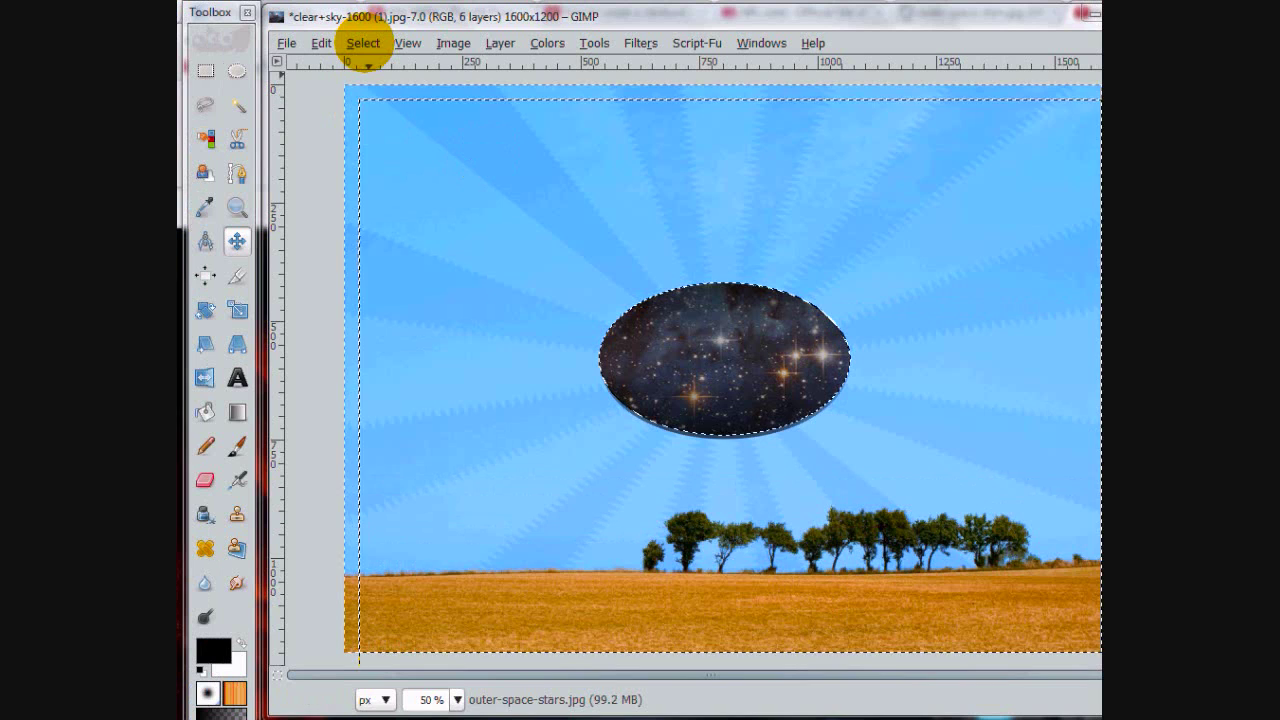
left_click(363, 43)
left_click(378, 84)
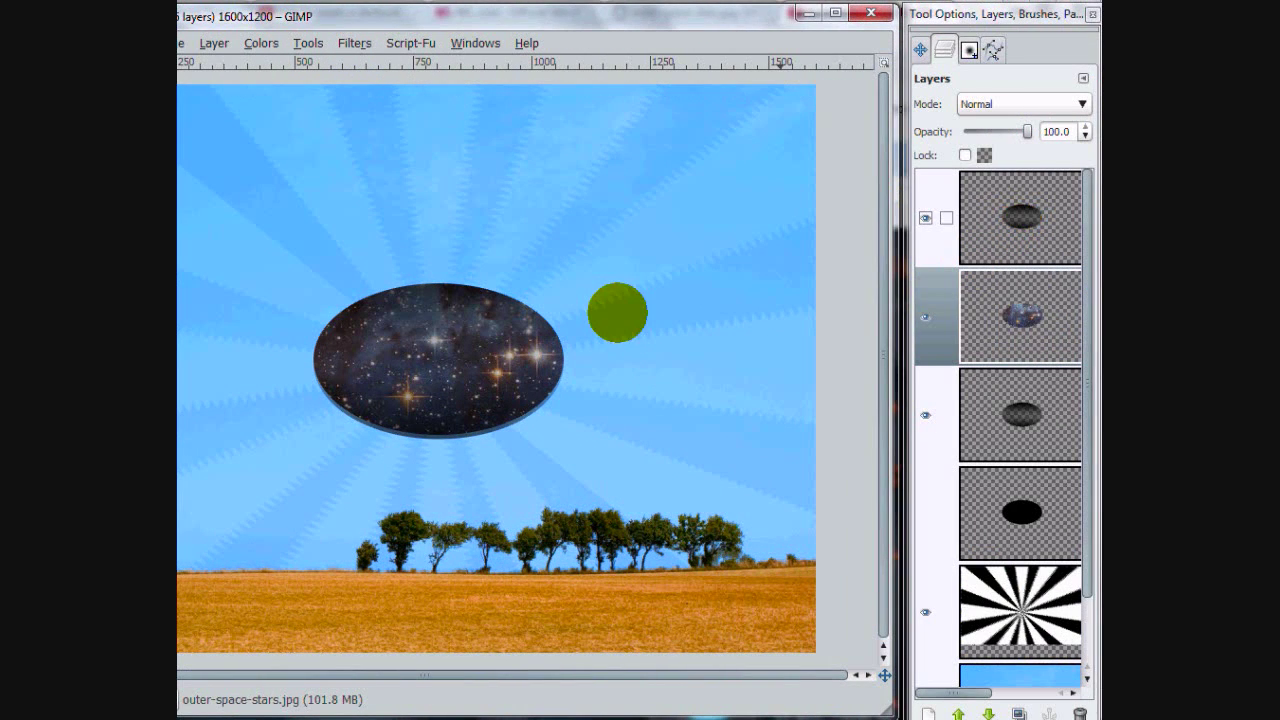
- Duplicate the outer-space layer and raise one copy to the top of the layer stack
left_click(980, 314)
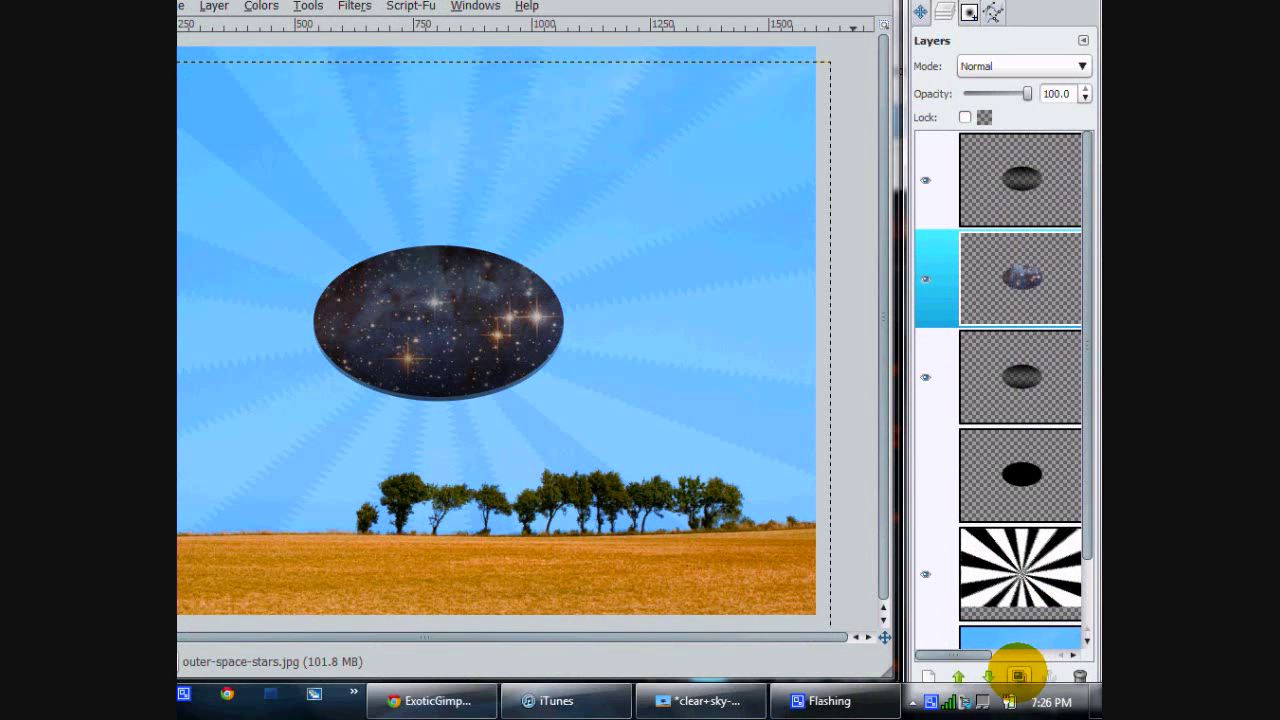
left_click(1018, 676)
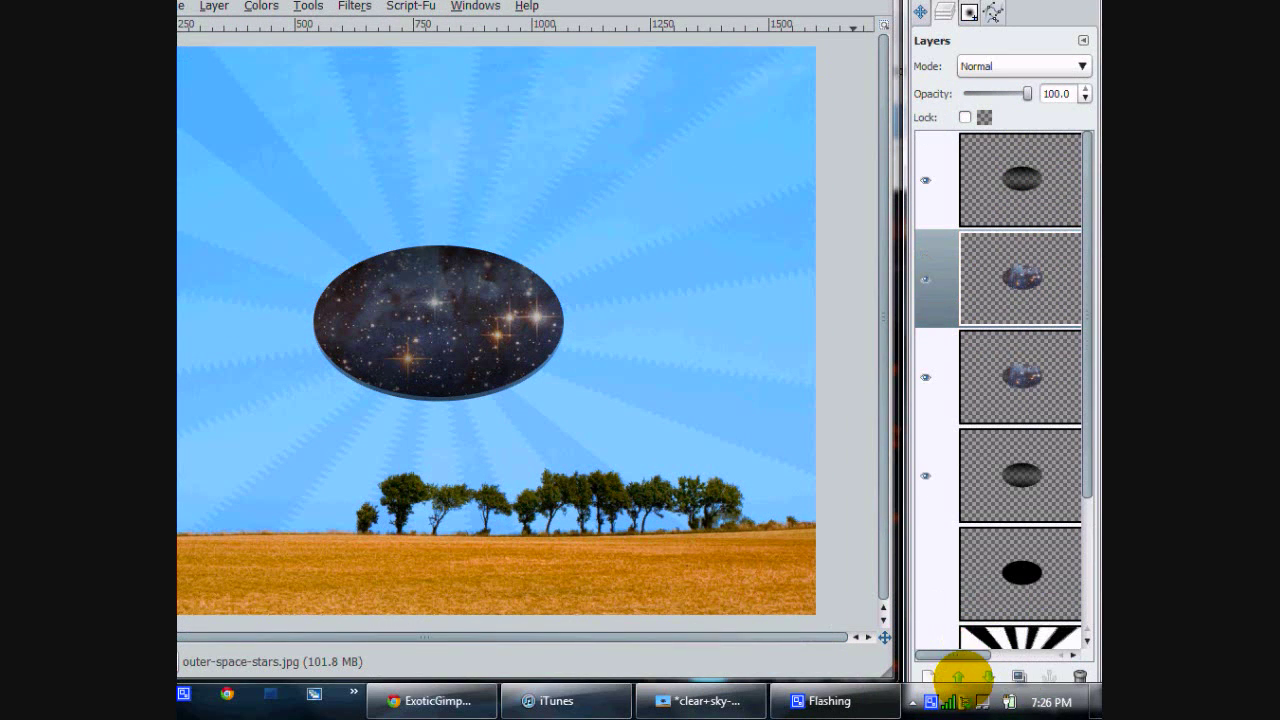
left_click(960, 677)
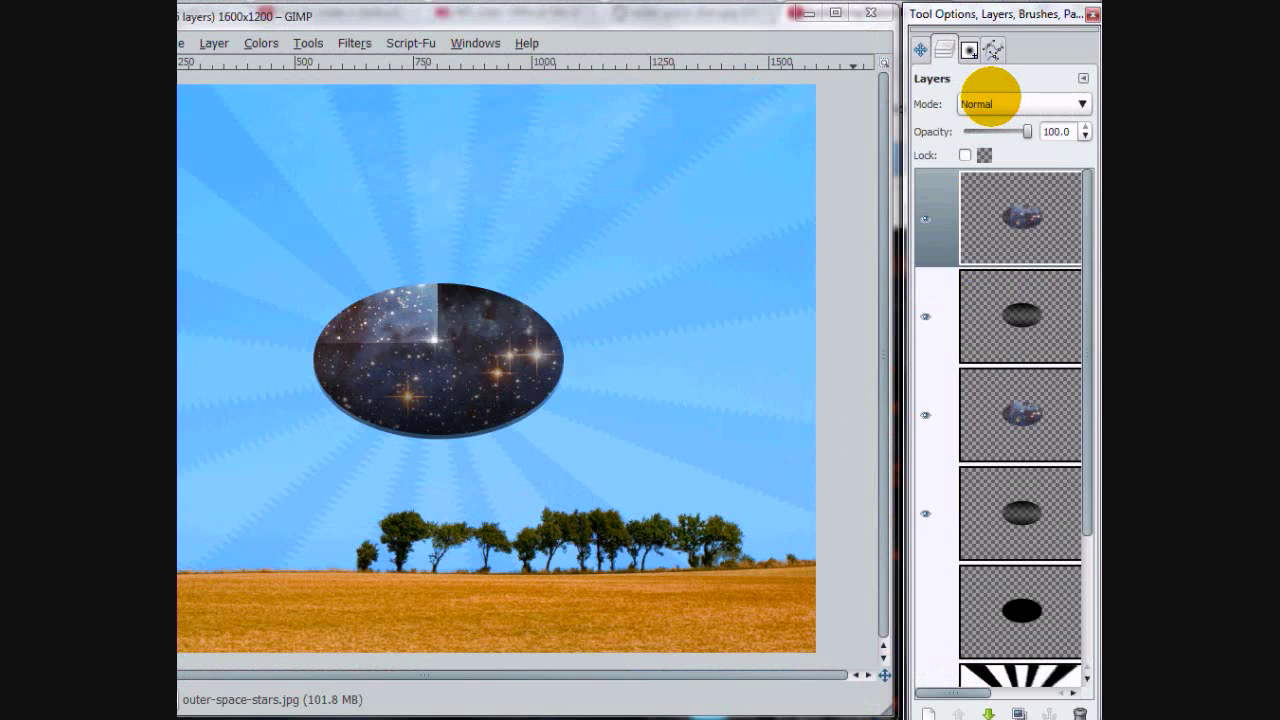
- Set the uppermost outer-space copy's blend mode to Dodge and its opacity to 42.6
left_click(1005, 66)
left_click(979, 270)
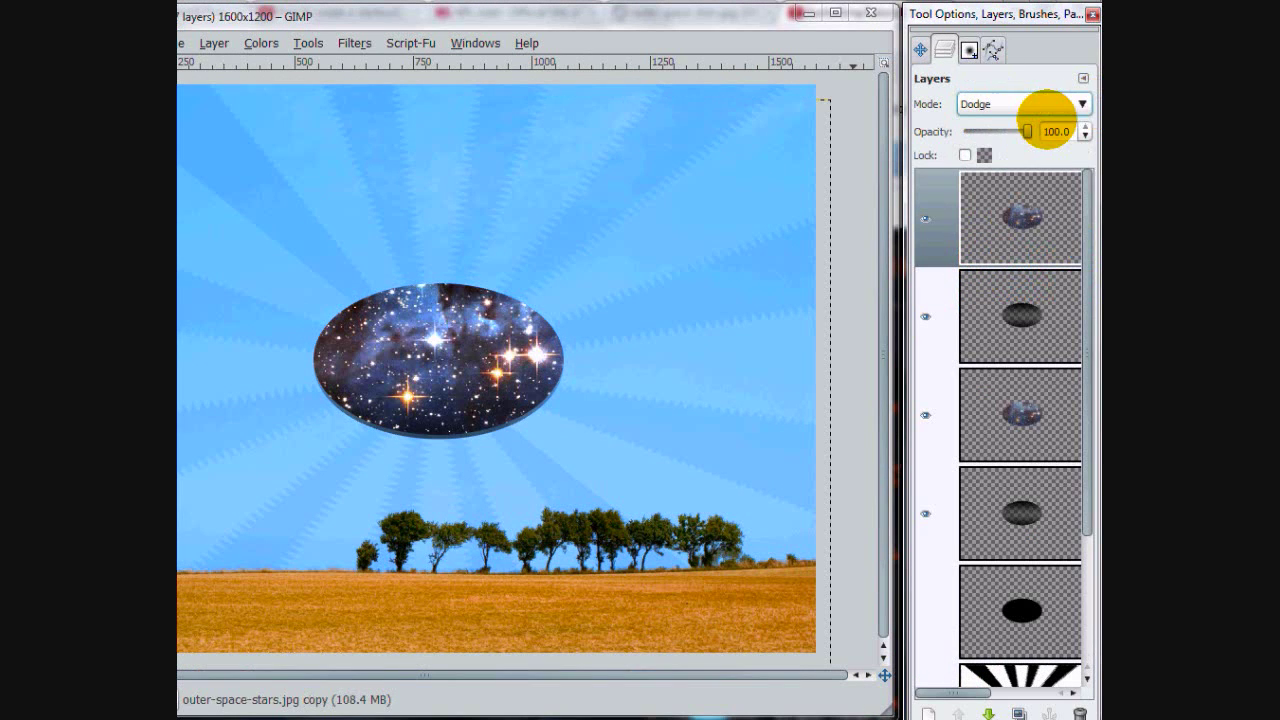
left_click_drag(1045, 128, 988, 132)
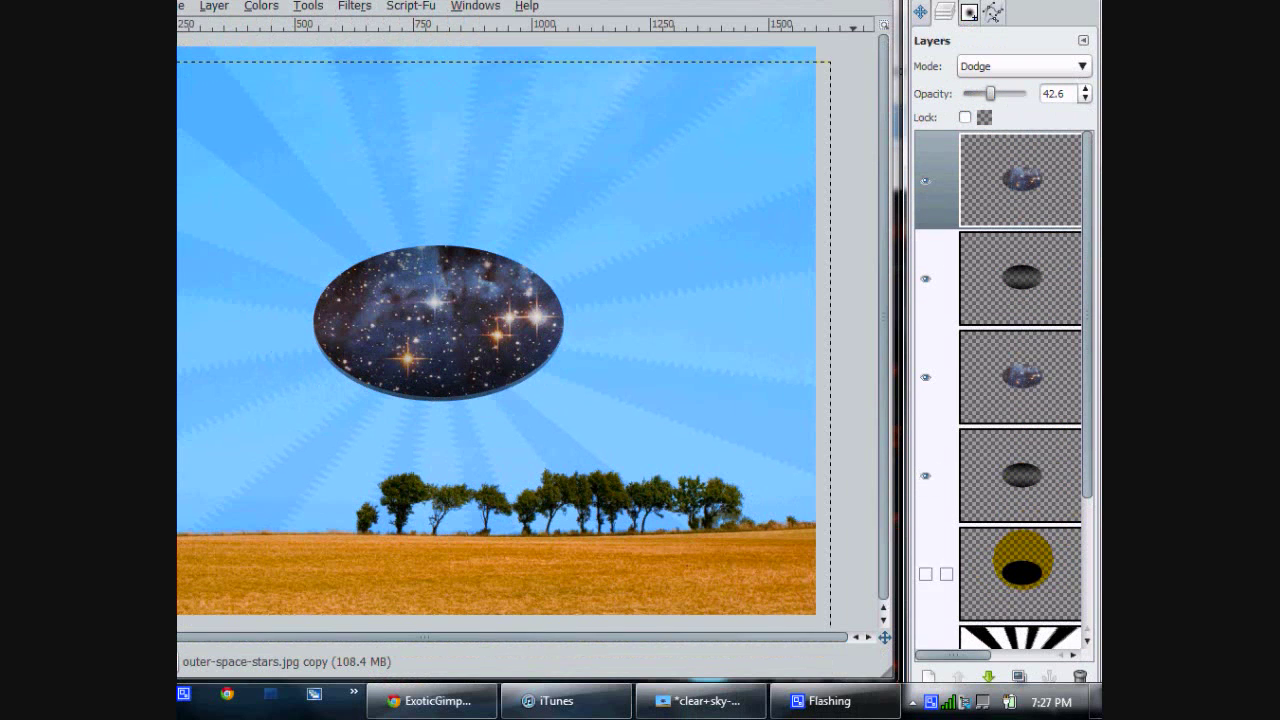
- Hide both outer-space layers and load the black oval layer's shape as a selection with that layer active
right_click(1023, 560)
left_click(935, 491)
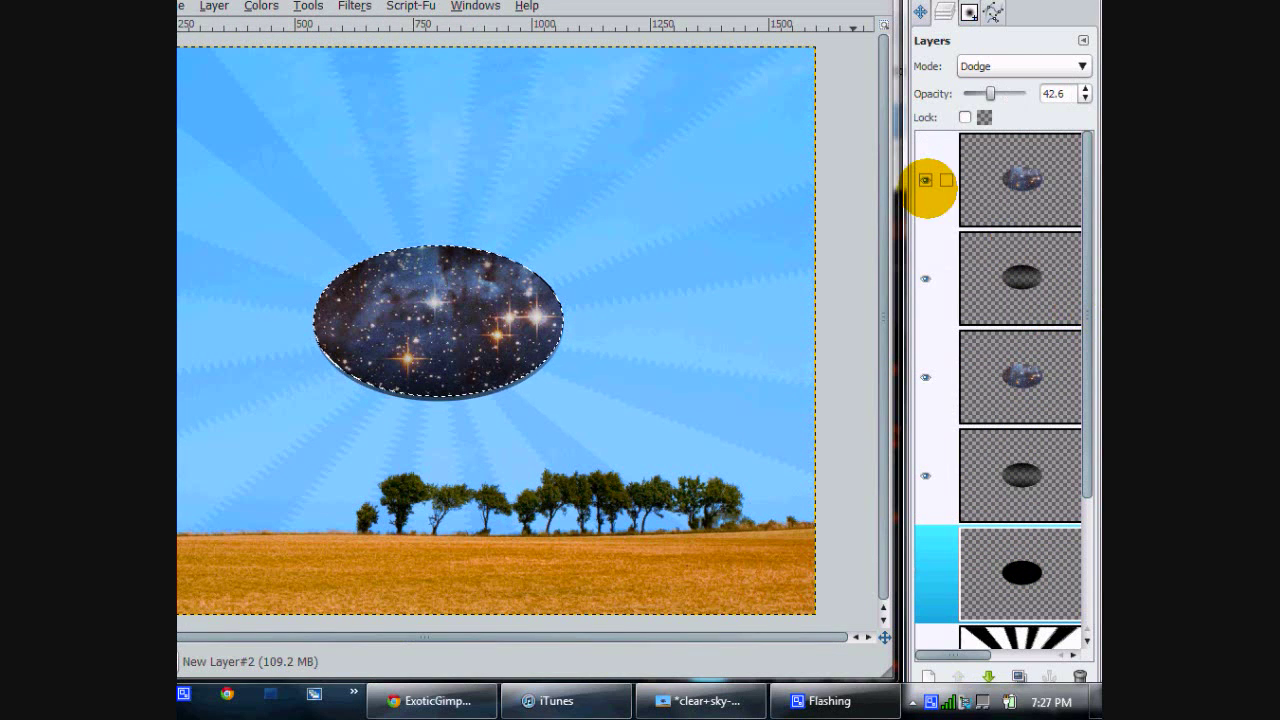
left_click(927, 179)
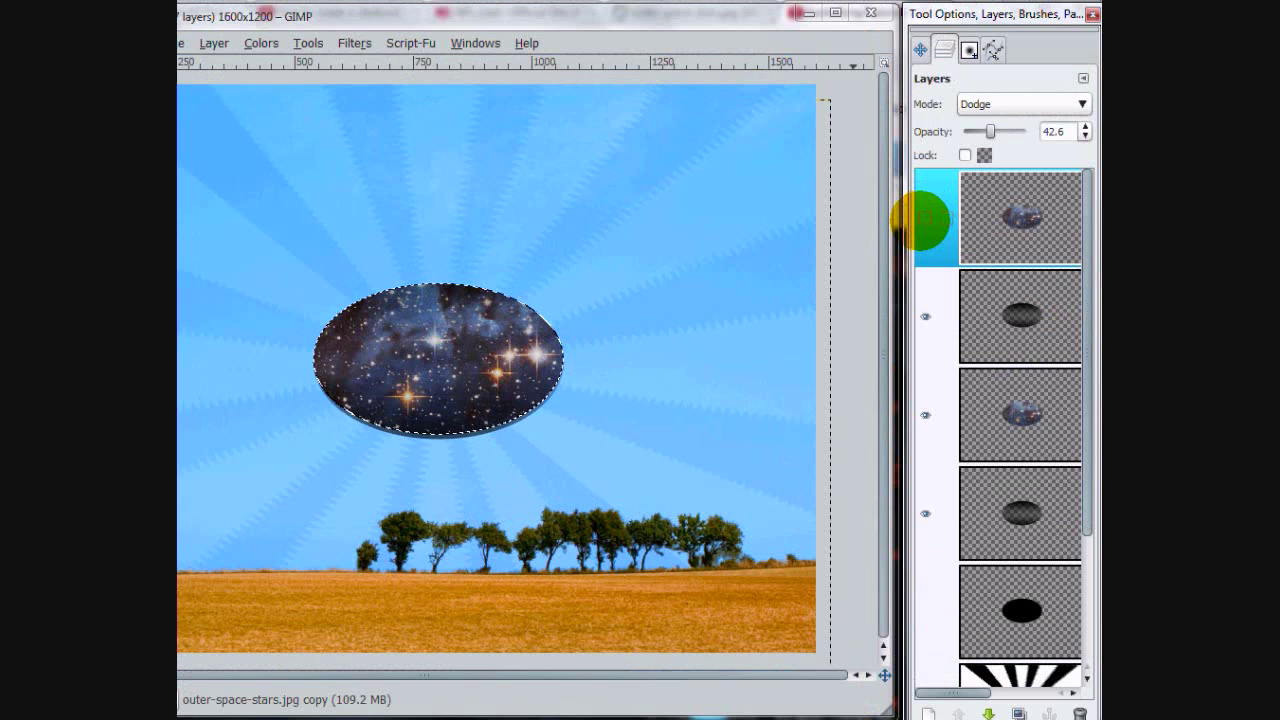
left_click(920, 220, "alt")
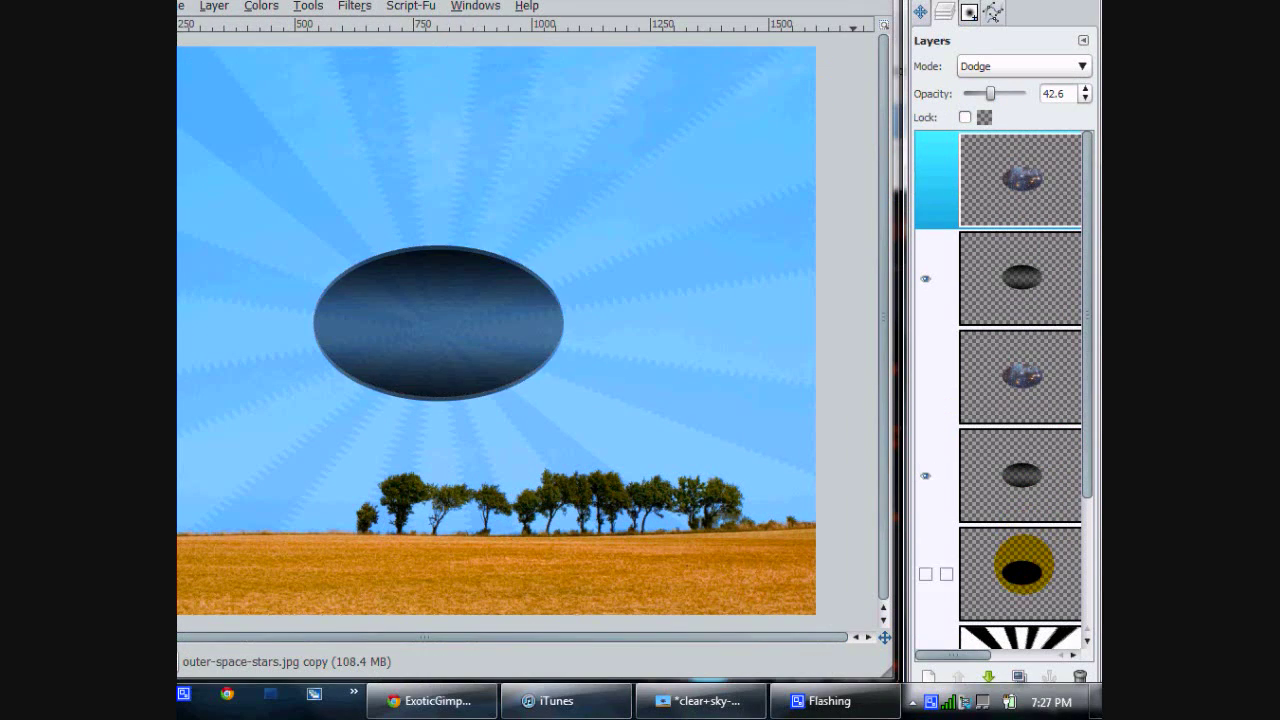
left_click(1017, 569)
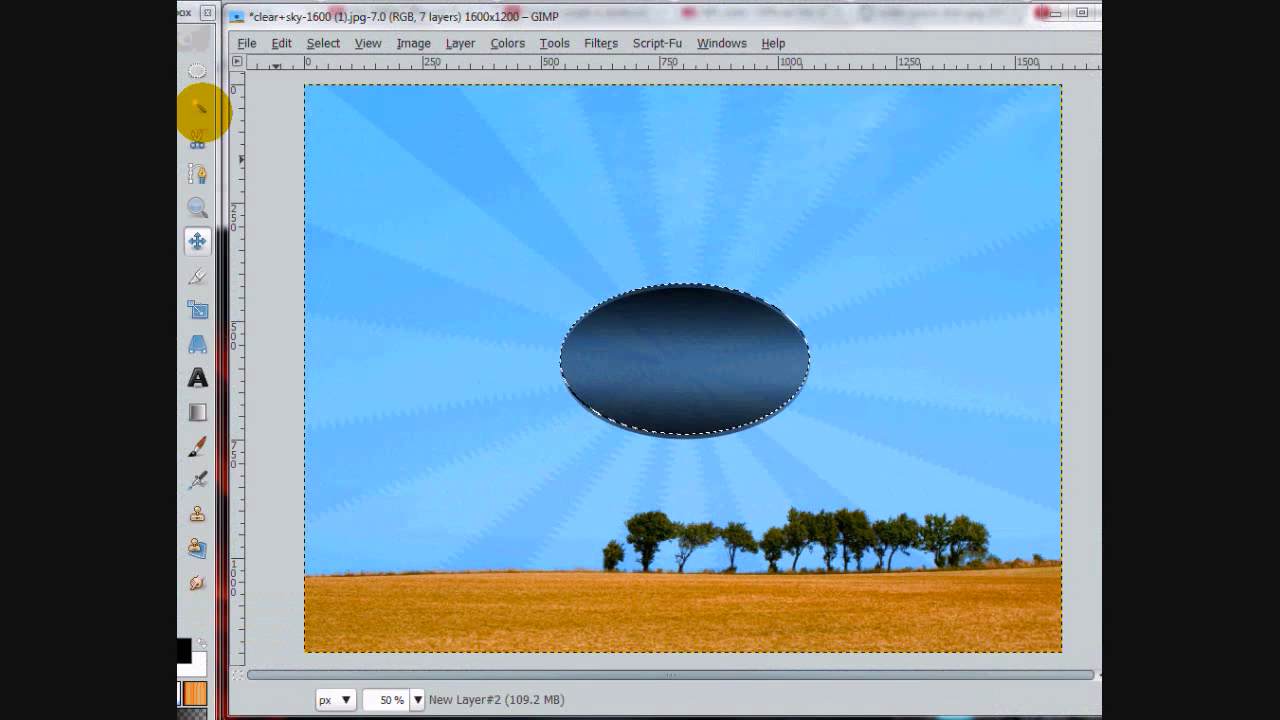
- Trim a thin sliver off the black oval's upper edge using a slightly shortened, inverted elliptical selection, and clear the selection
left_click(197, 70)
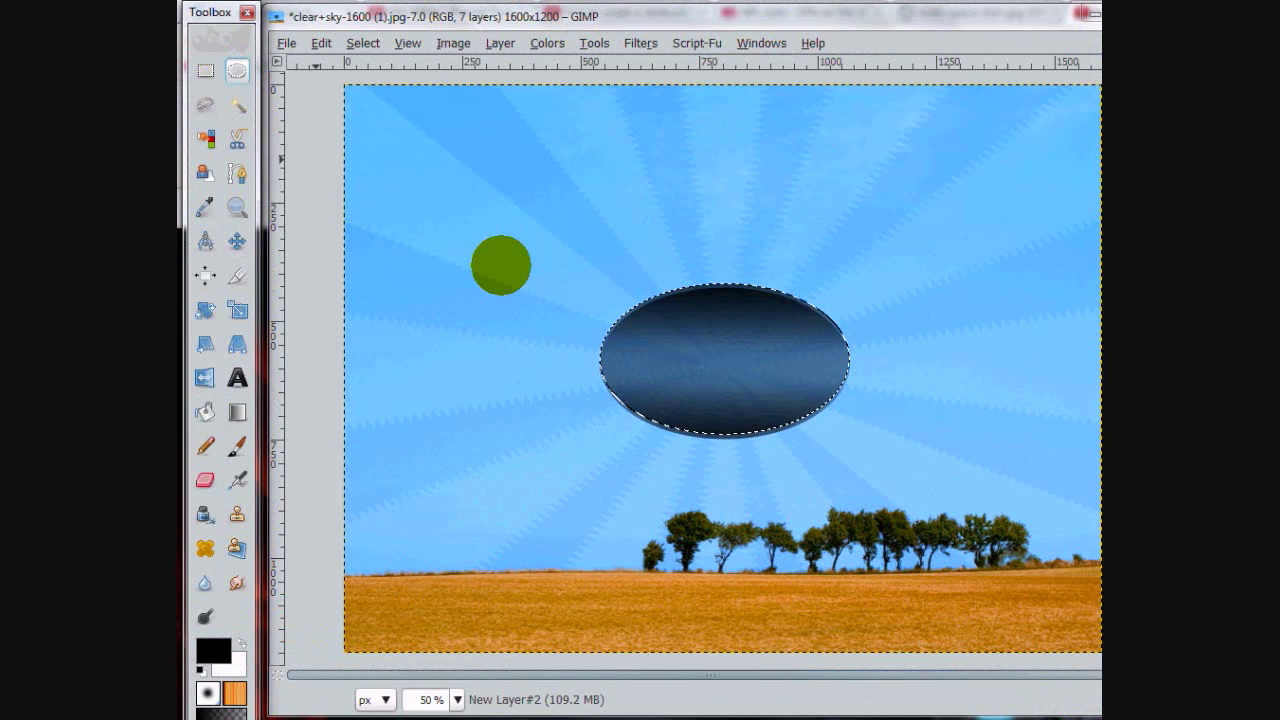
left_click(702, 322)
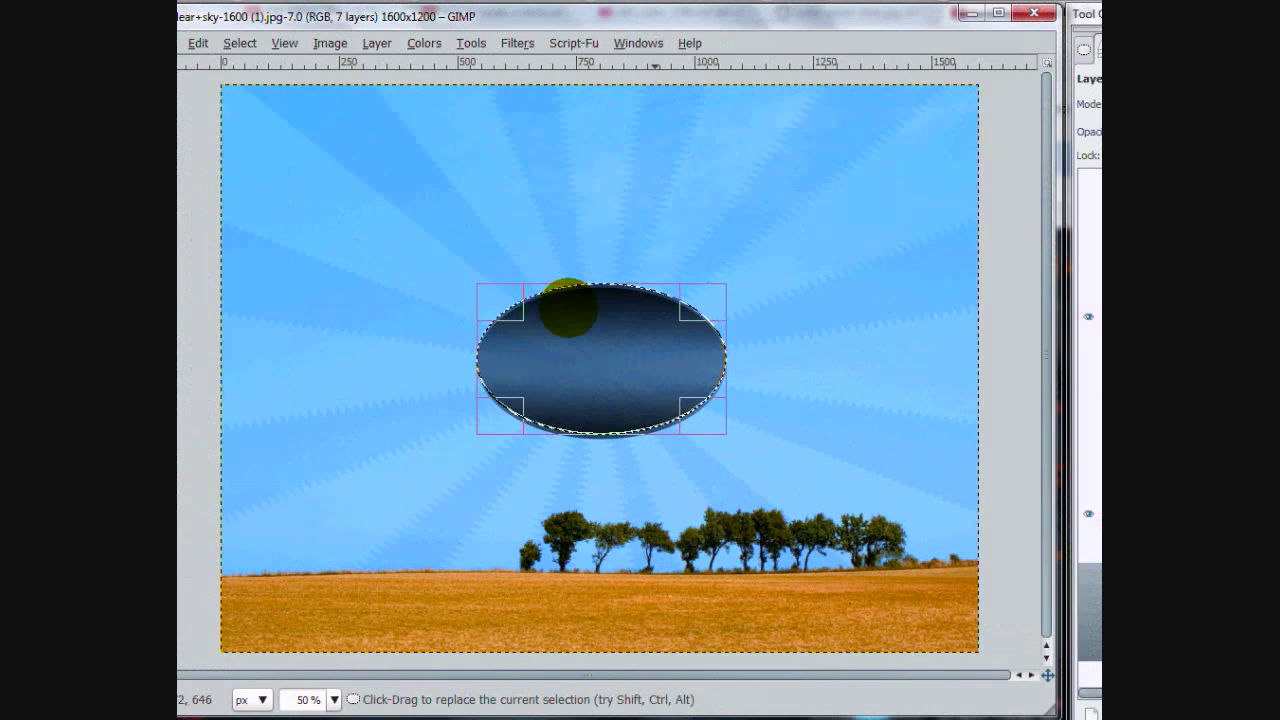
left_click_drag(712, 300, 712, 302)
left_click_drag(590, 300, 586, 288)
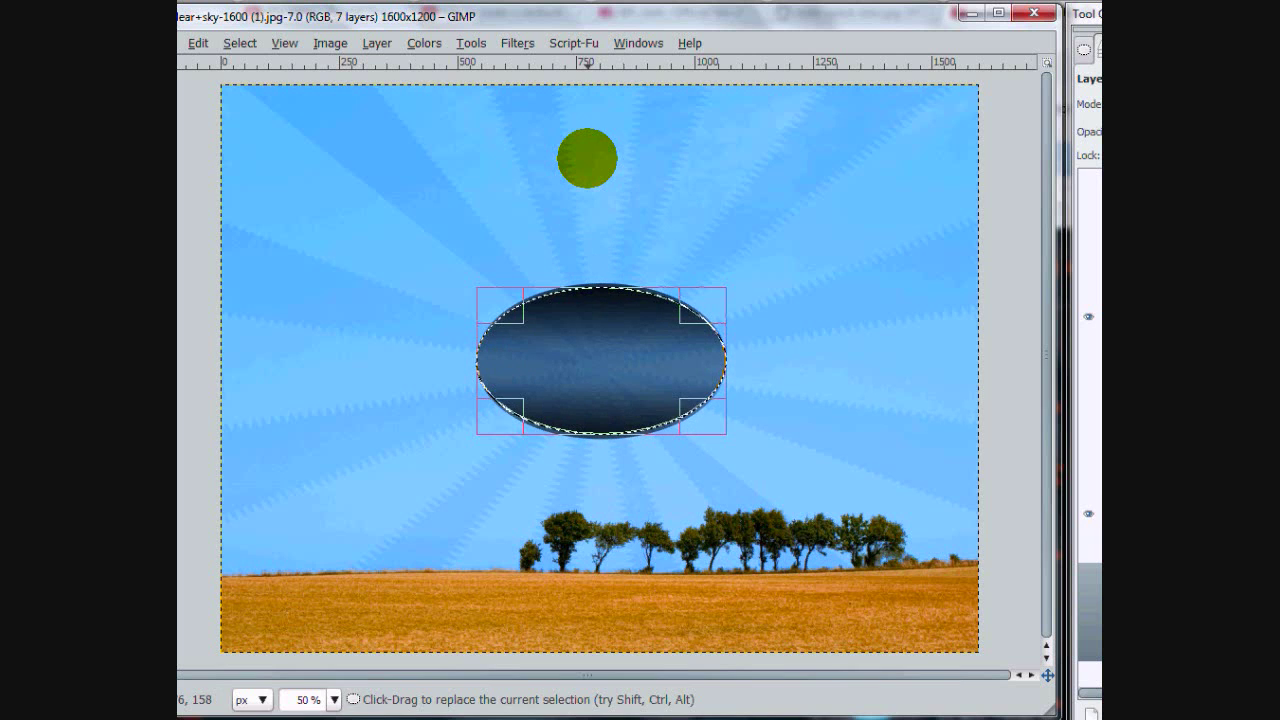
key("ctrl")
key("Return")
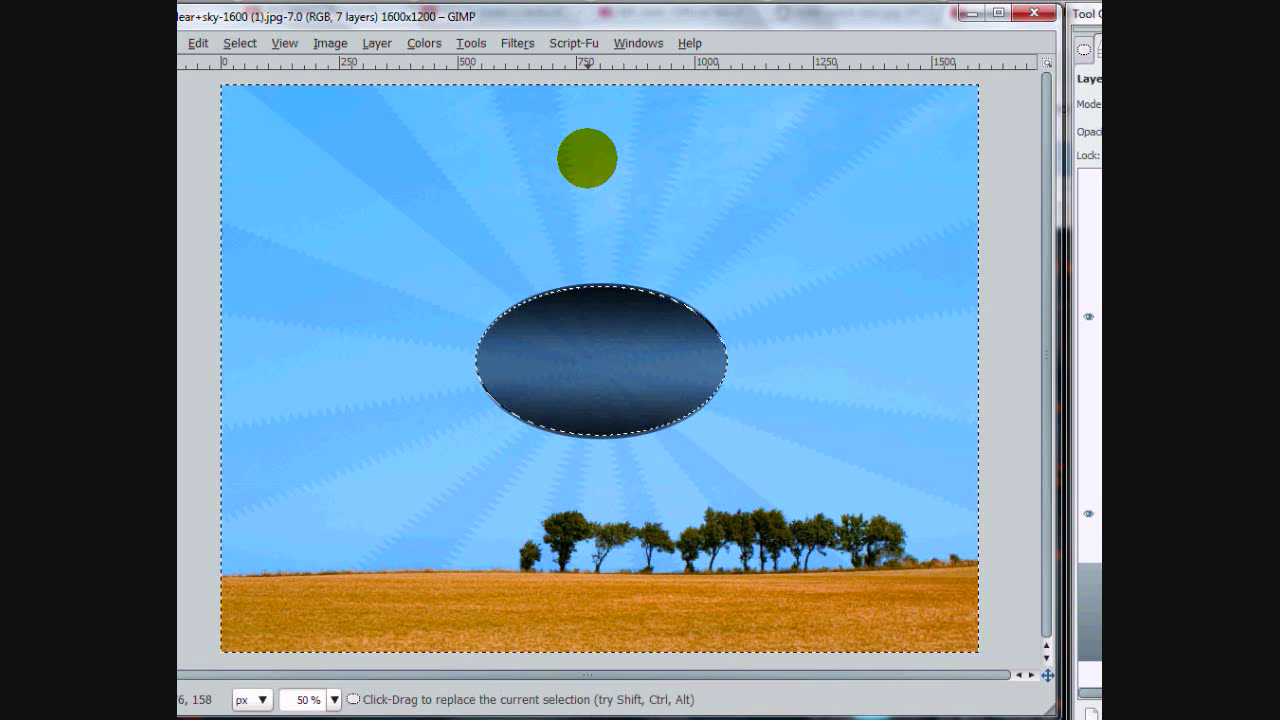
key("Delete")
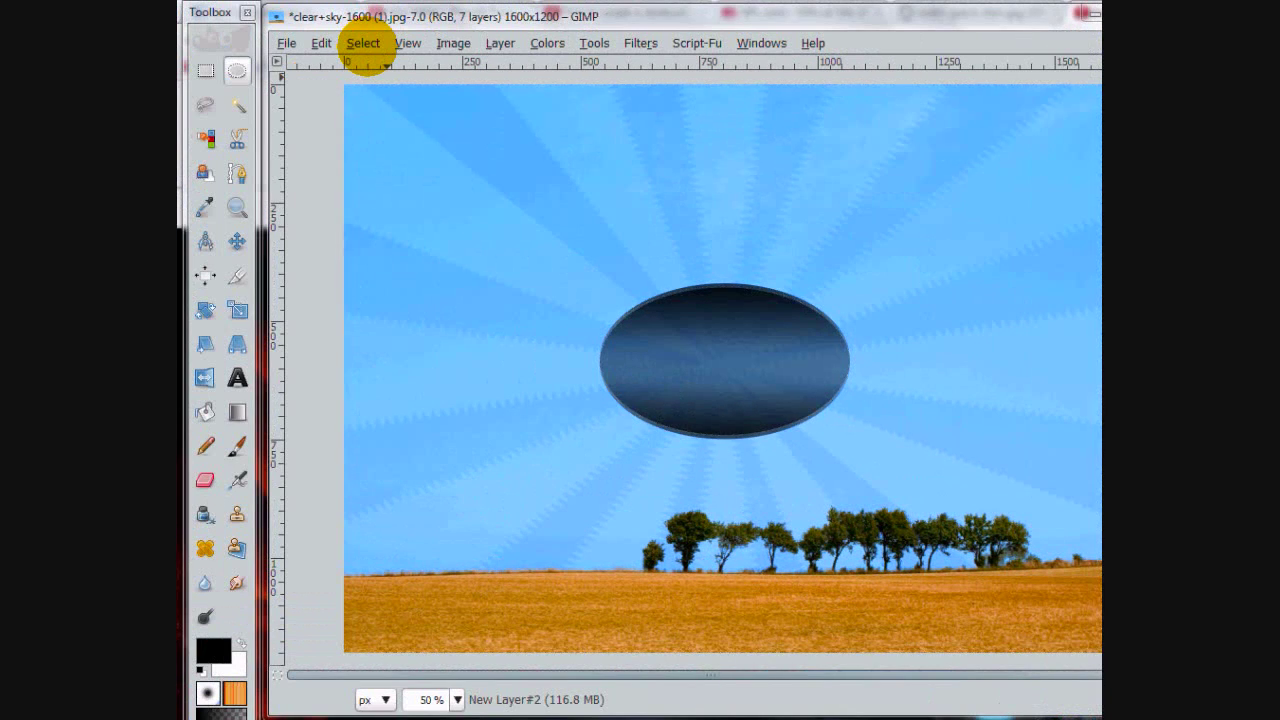
key("shift+ctrl+a")
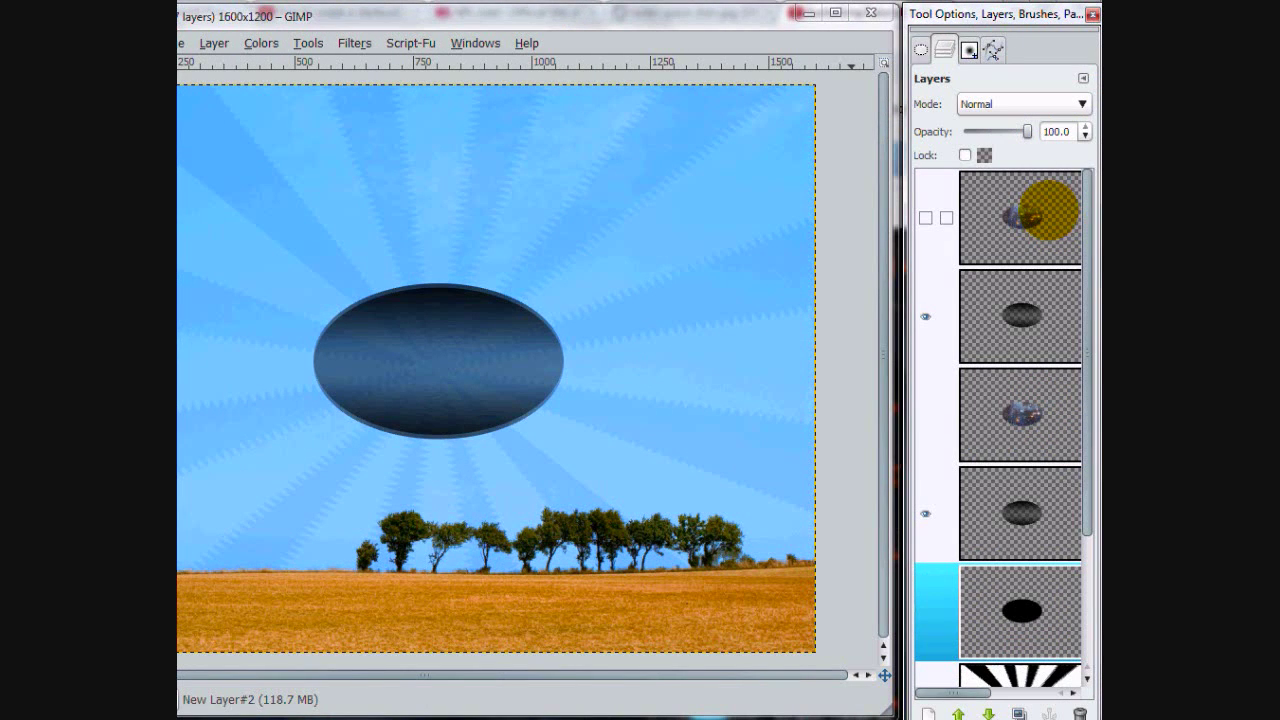
- Show both outer-space layers again and select everything outside the trimmed black oval
left_click(925, 217)
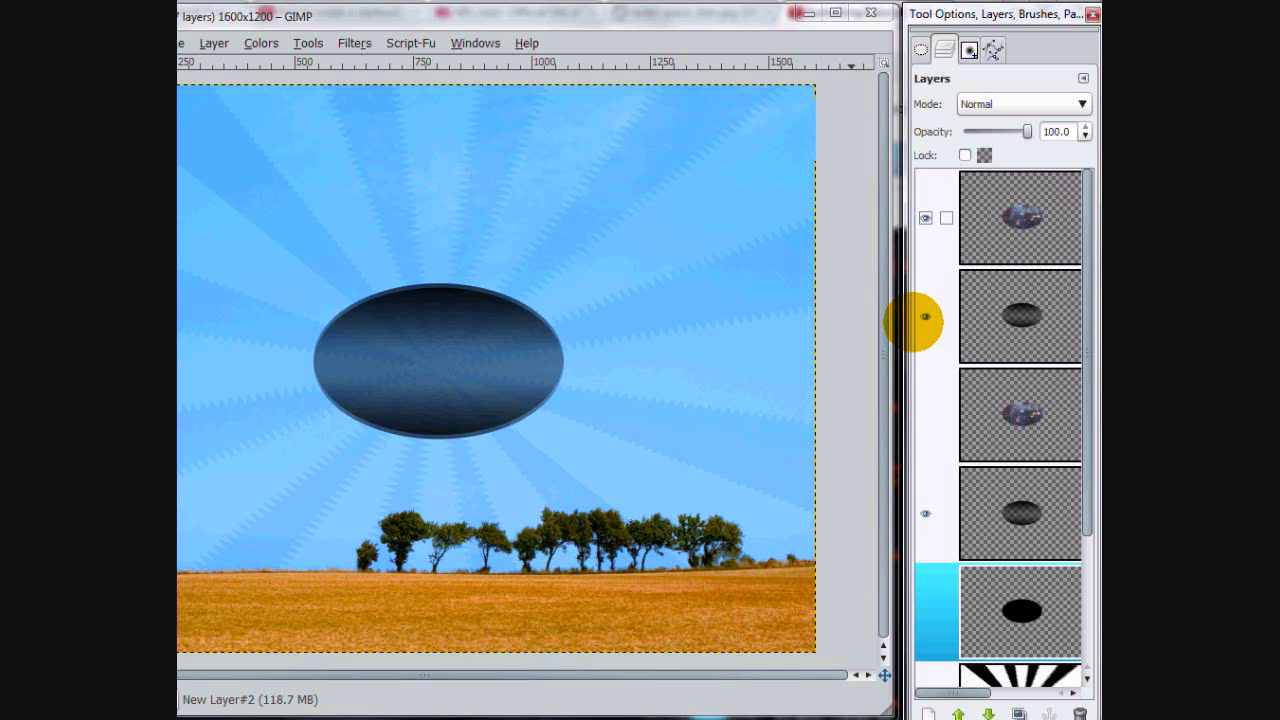
left_click(925, 414)
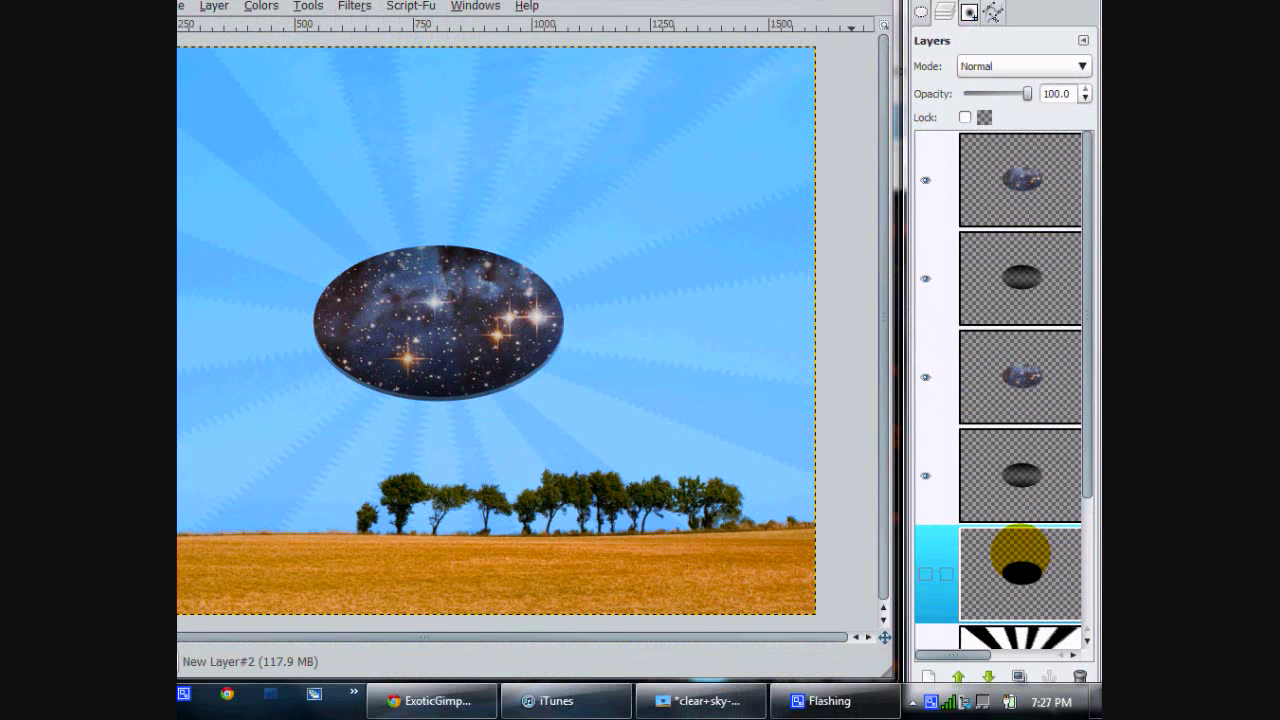
right_click(1020, 589)
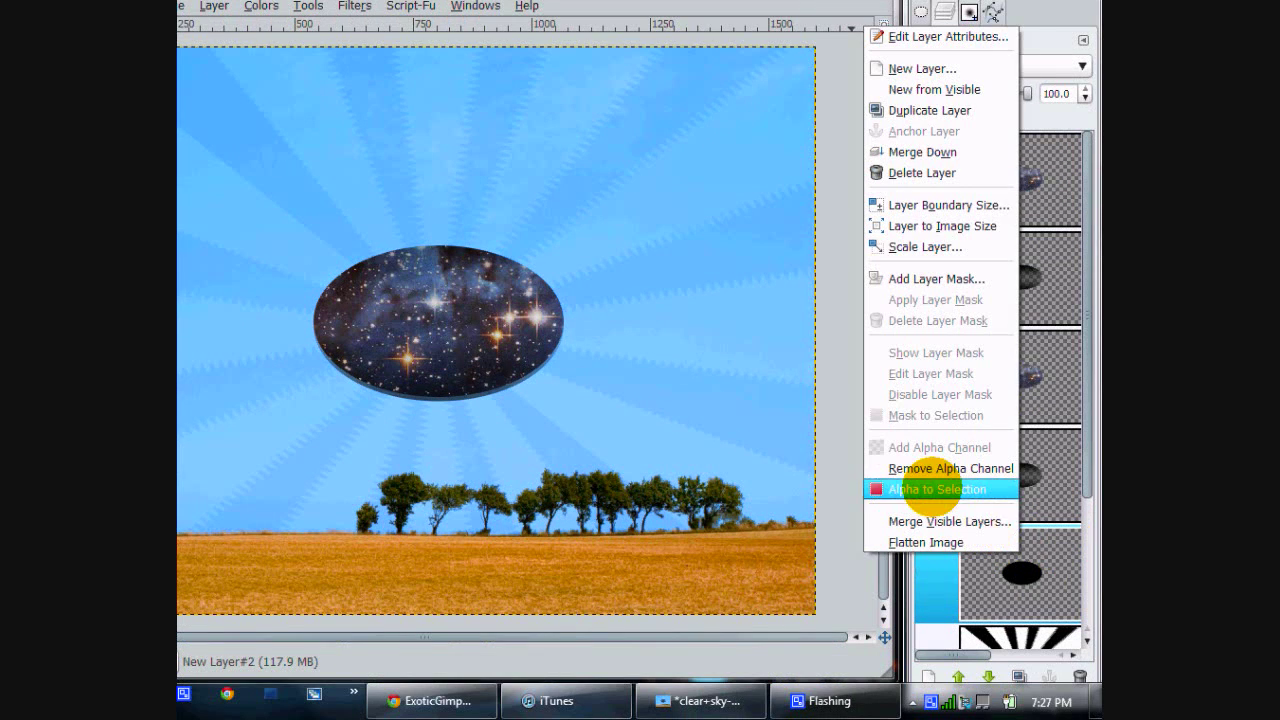
left_click(937, 489)
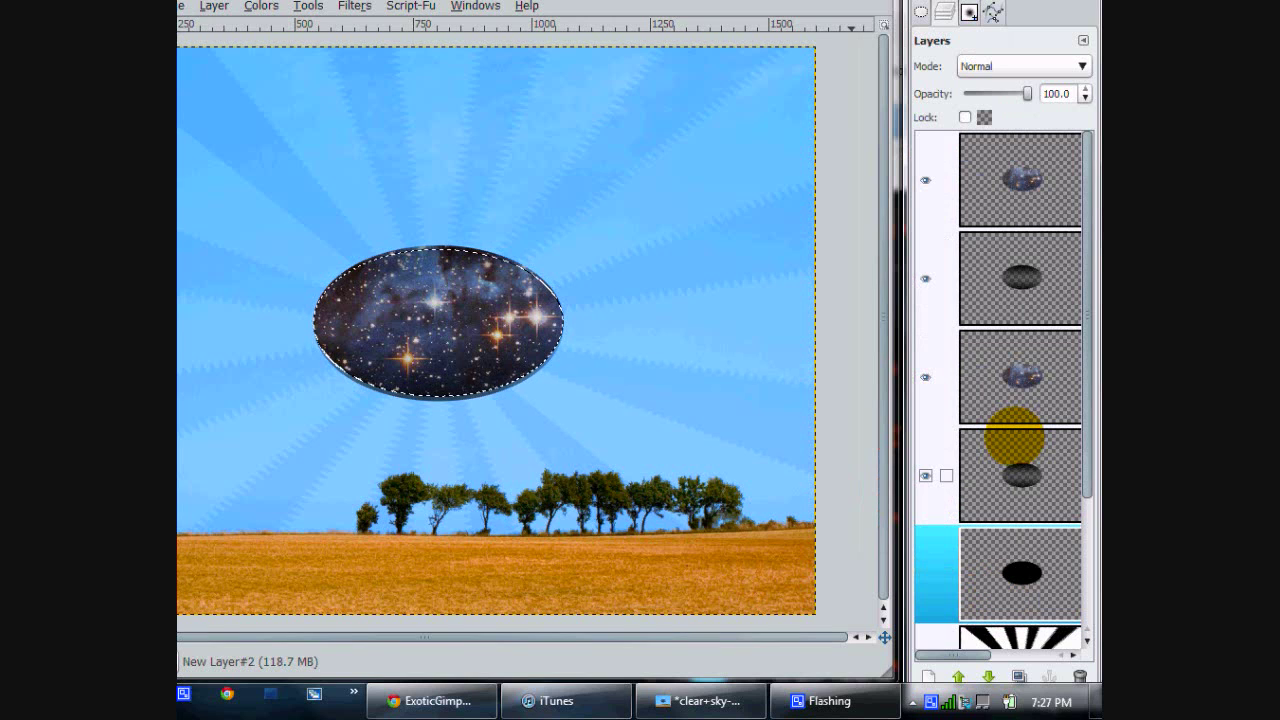
key("ctrl+i")
- Delete the area outside the trimmed oval from the outer-space layers and clear the selection
left_click(1018, 172)
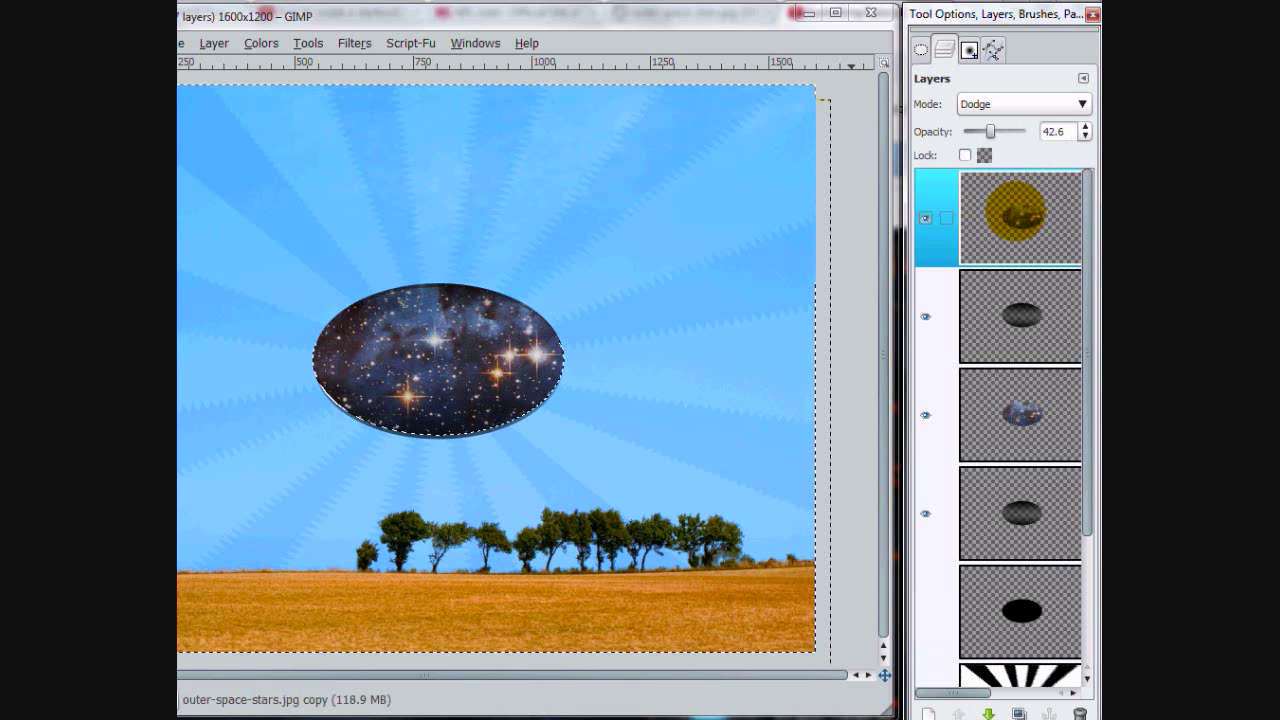
left_click(1033, 415)
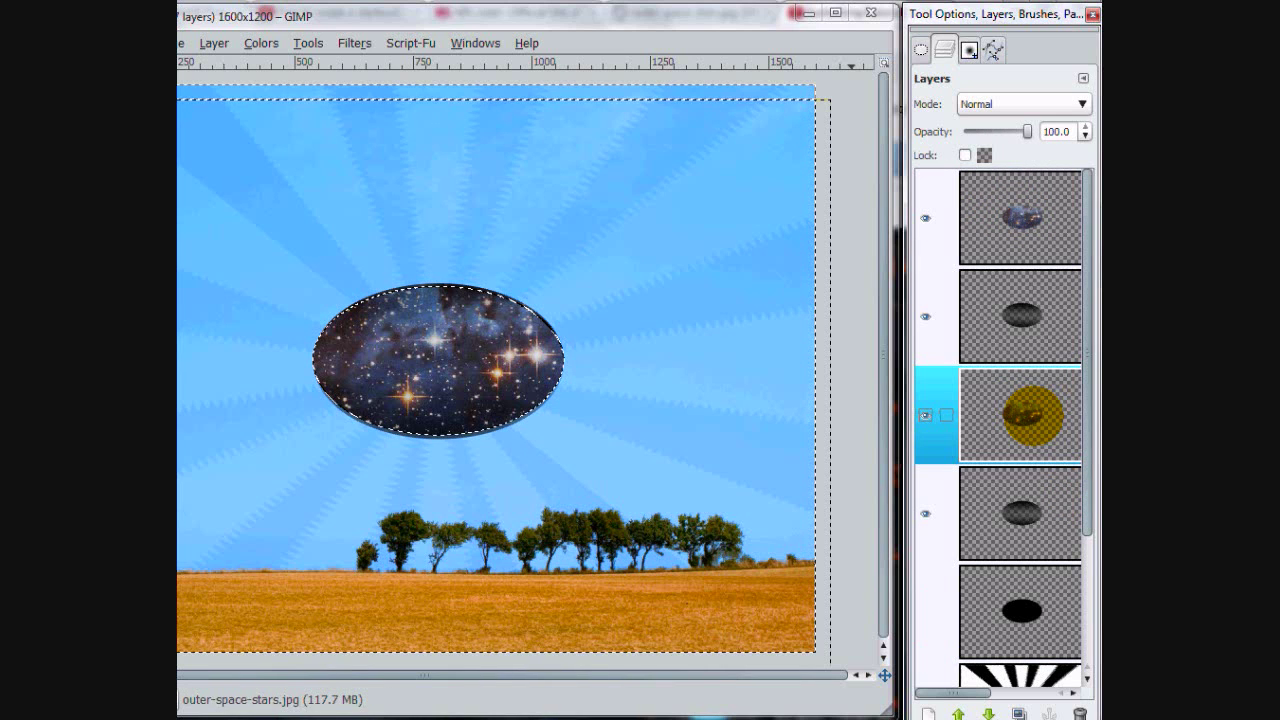
key("Delete")
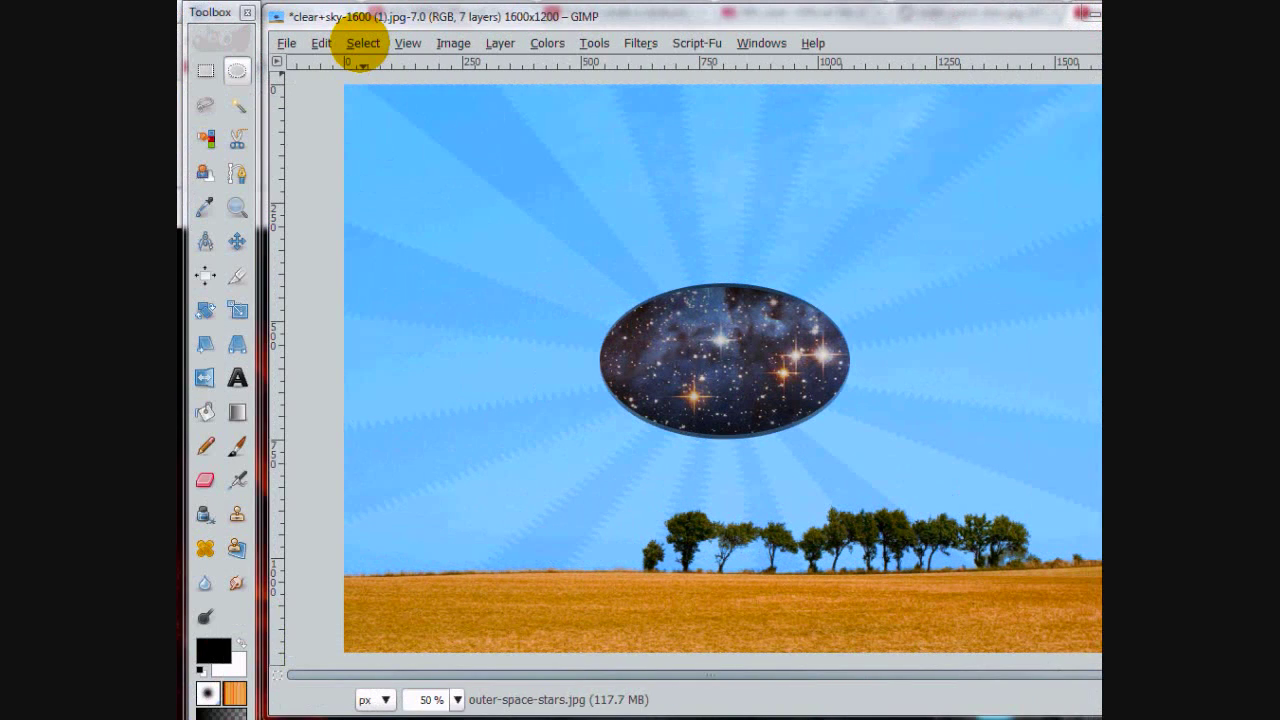
left_click(323, 45)
left_click(360, 84)
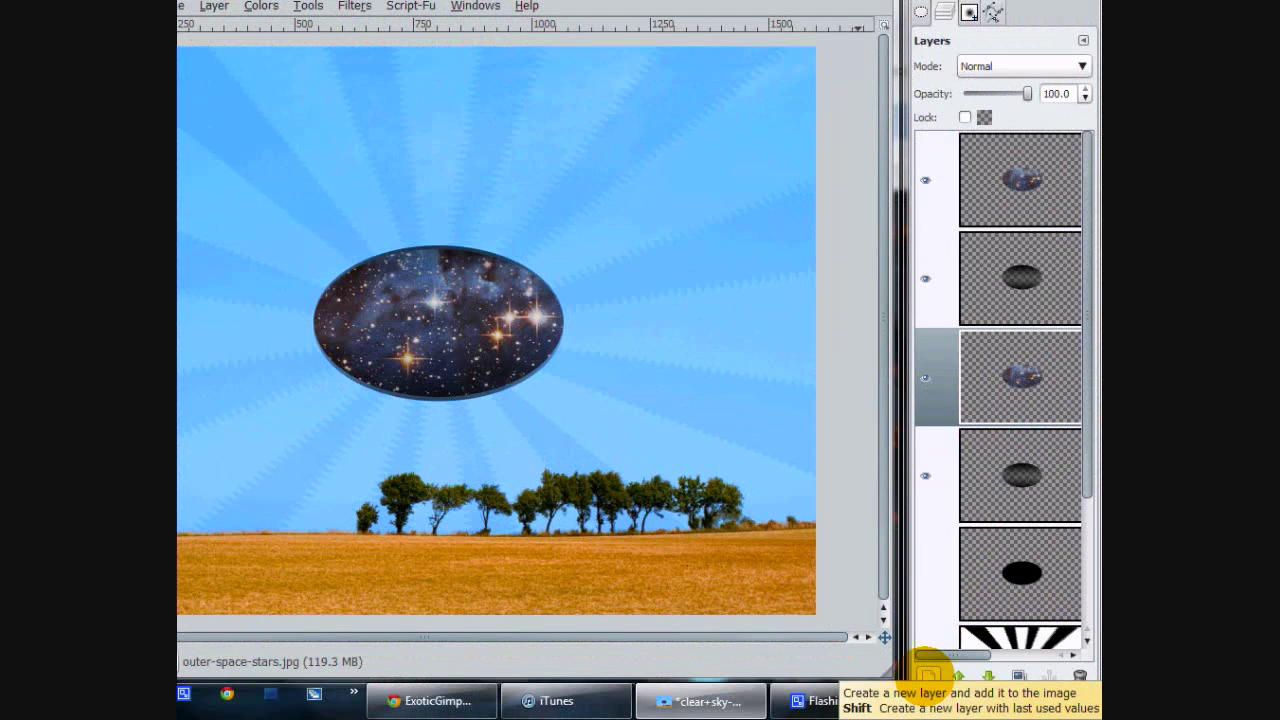
- Add a new transparent layer and raise it to the top of the layer stack
left_click(968, 714)
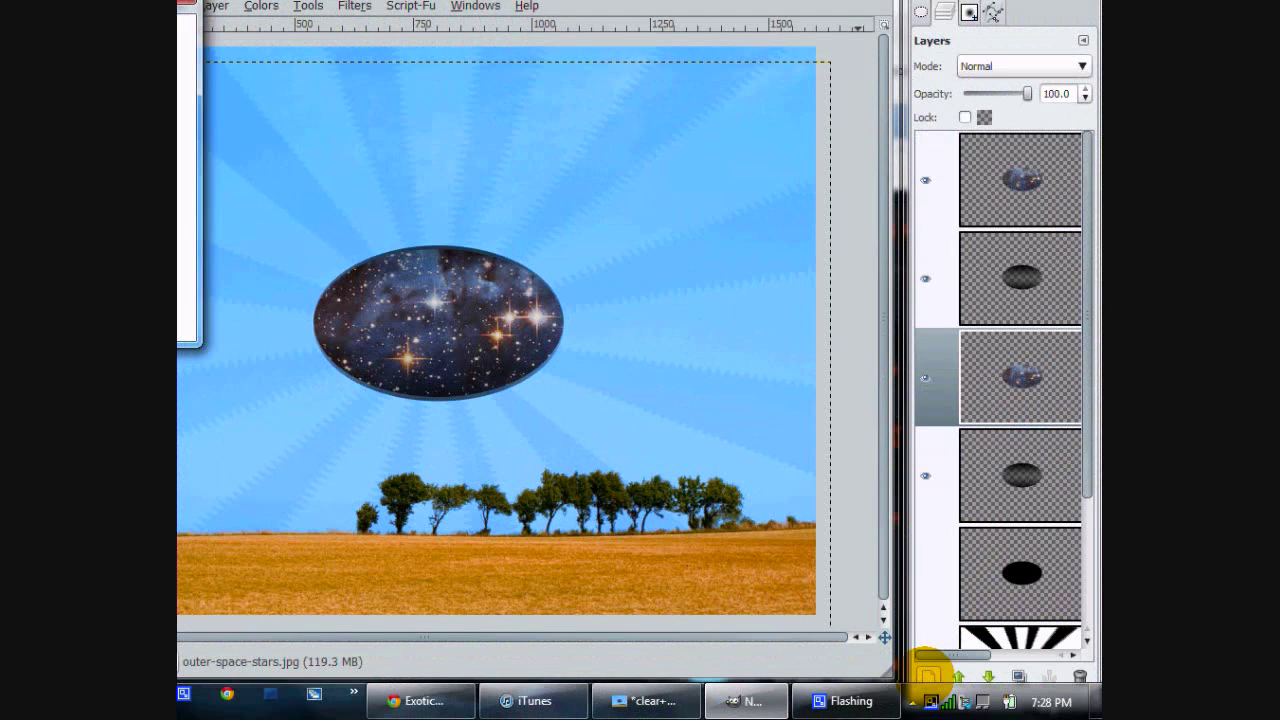
key("Return")
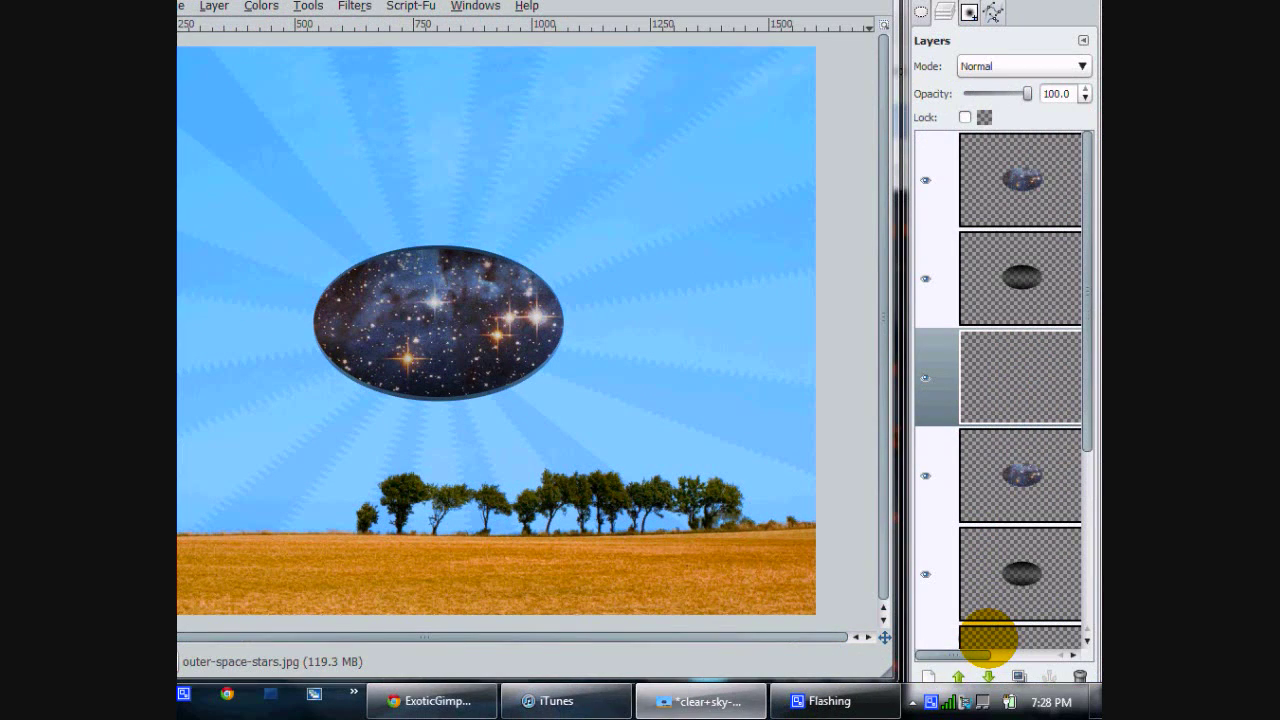
left_click(957, 675)
left_click(957, 675)
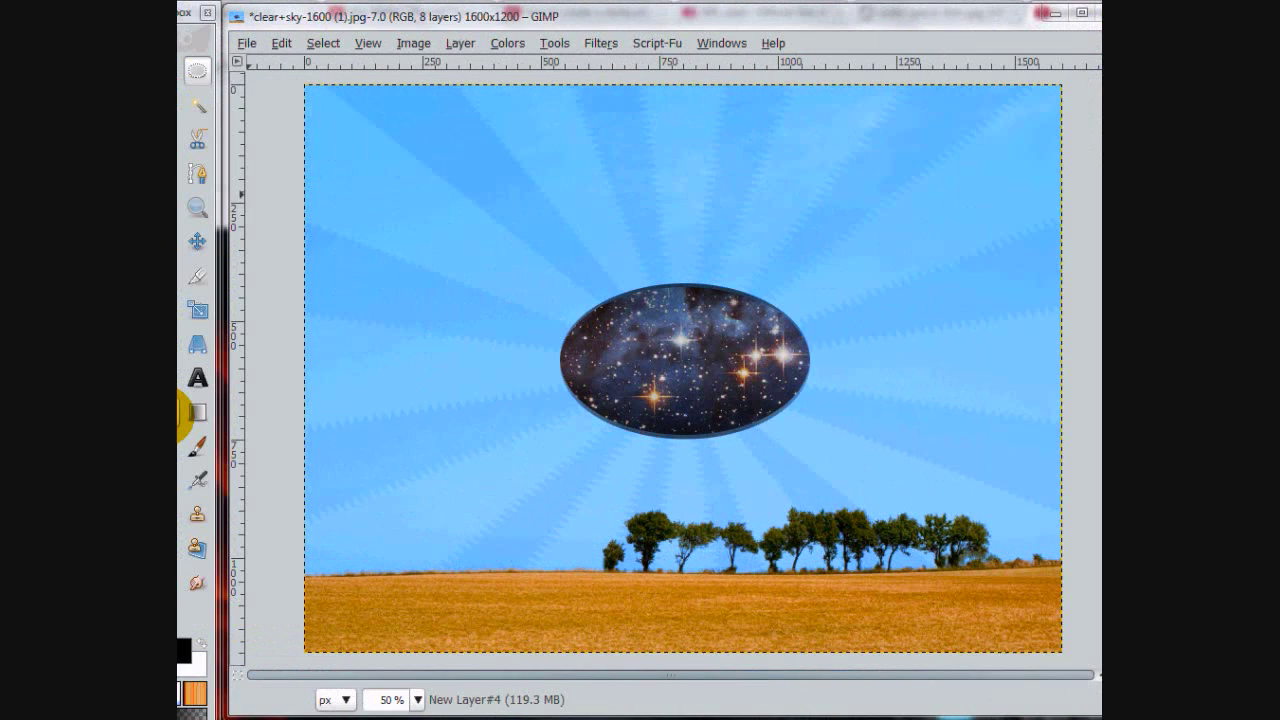
- Fill the new top layer with black using Bucket Fill and hide the layer
left_click(206, 412)
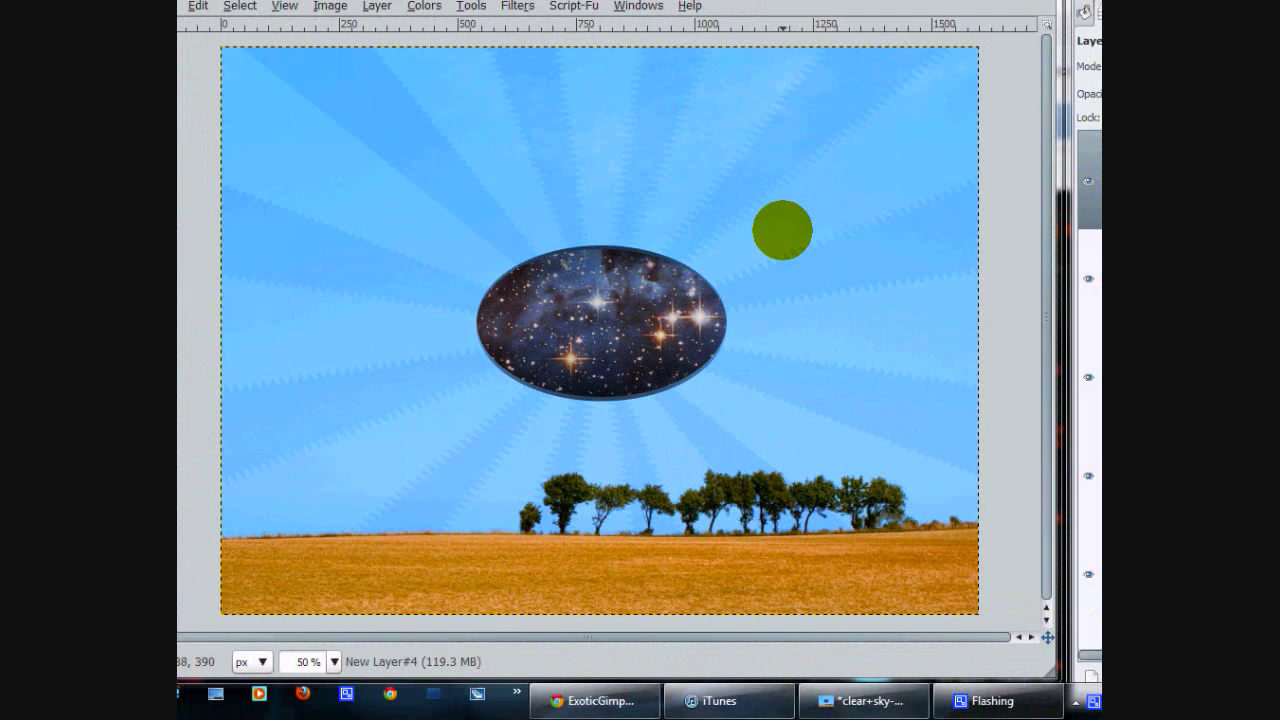
left_click(782, 230)
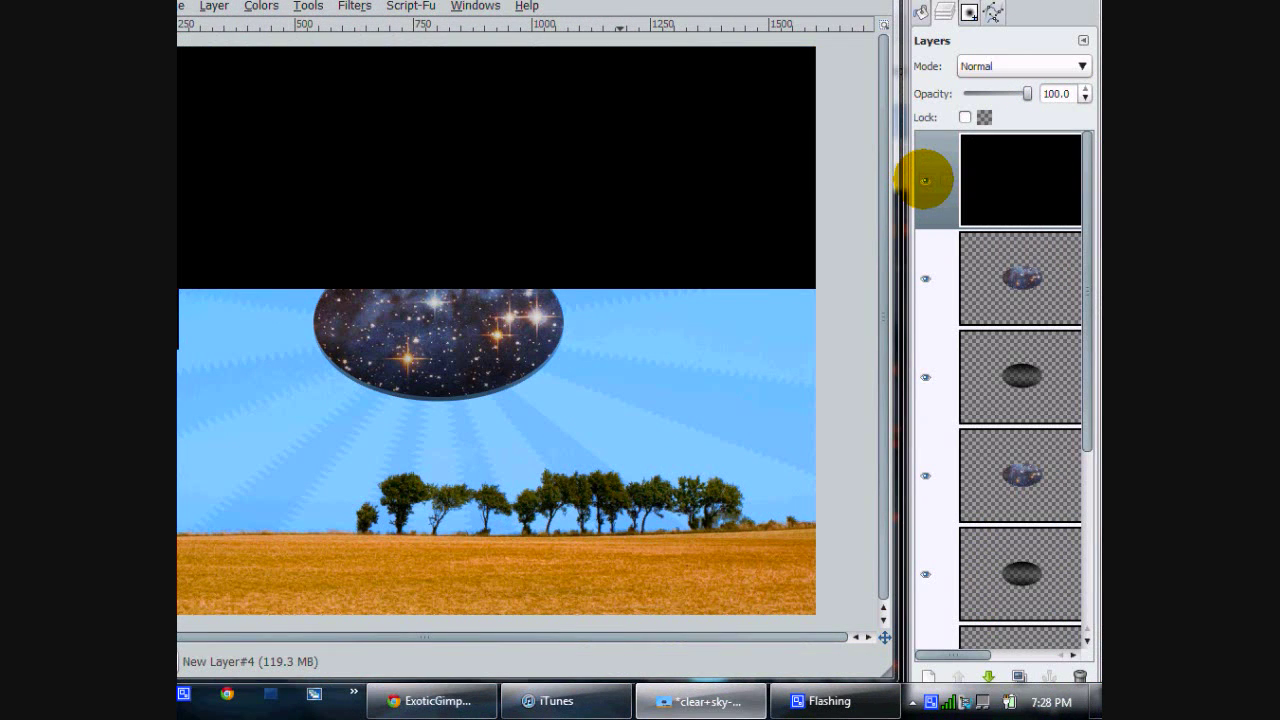
left_click(925, 180)
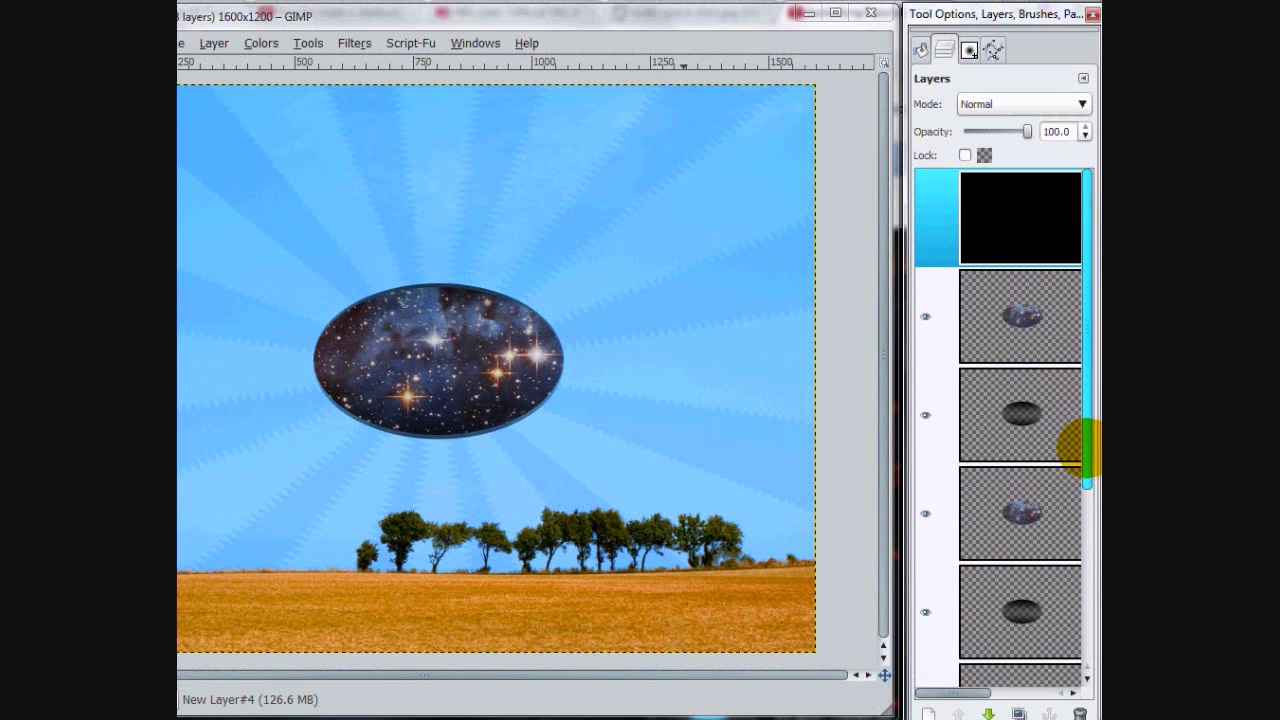
- Load the black oval's shape as a selection, activate the hidden black-filled top layer, and clear the selection
left_click_drag(1085, 448, 1083, 558)
right_click(1048, 527)
left_click(955, 465)
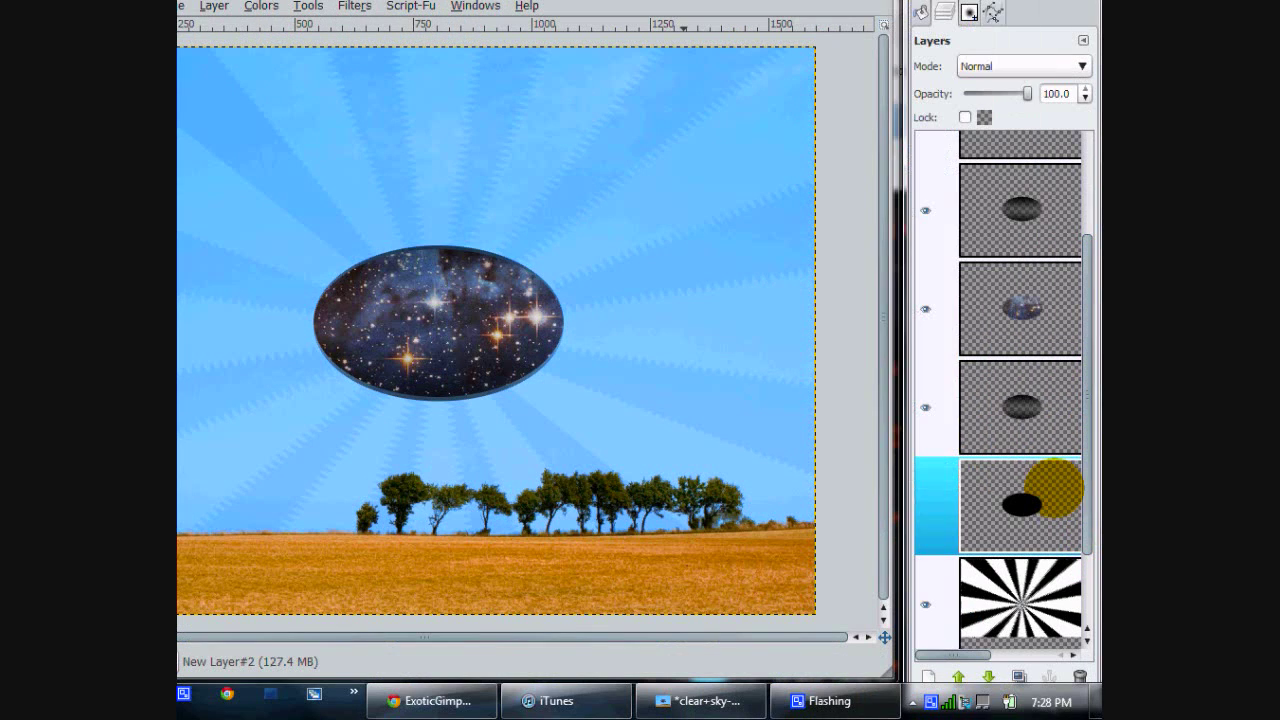
left_click_drag(1083, 482, 1083, 376)
left_click(1026, 172)
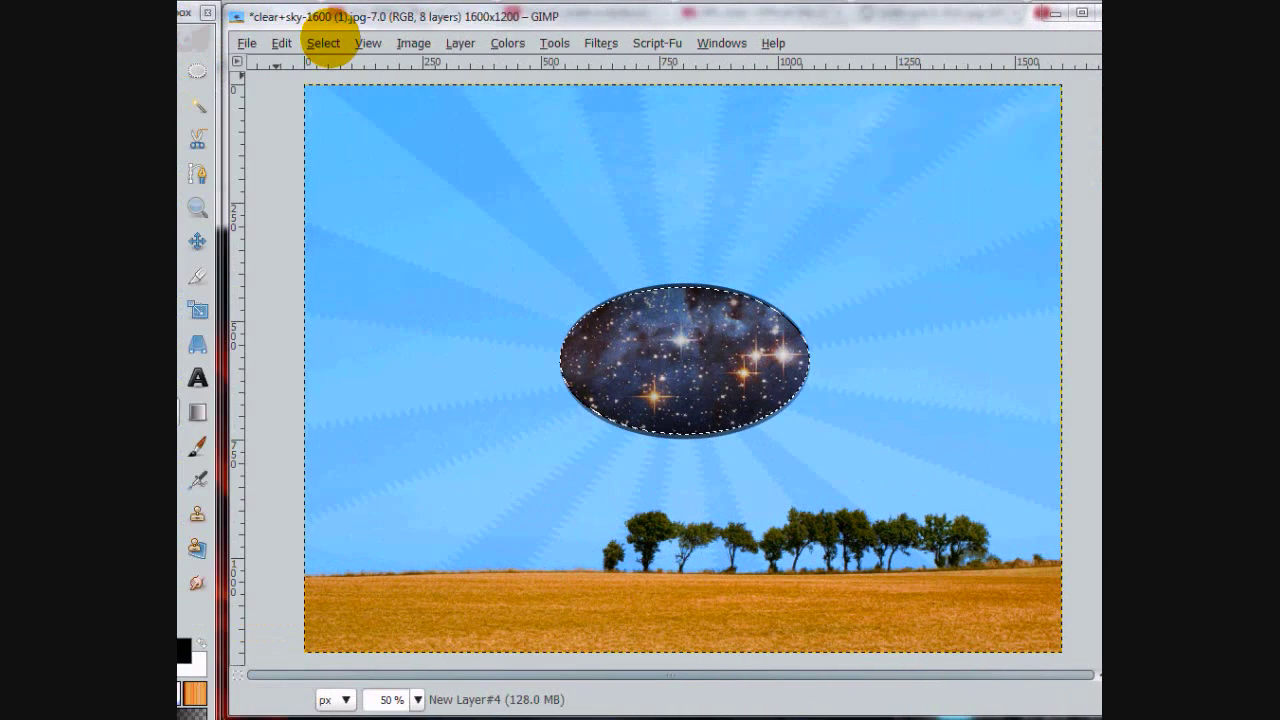
key("shift+ctrl+a")
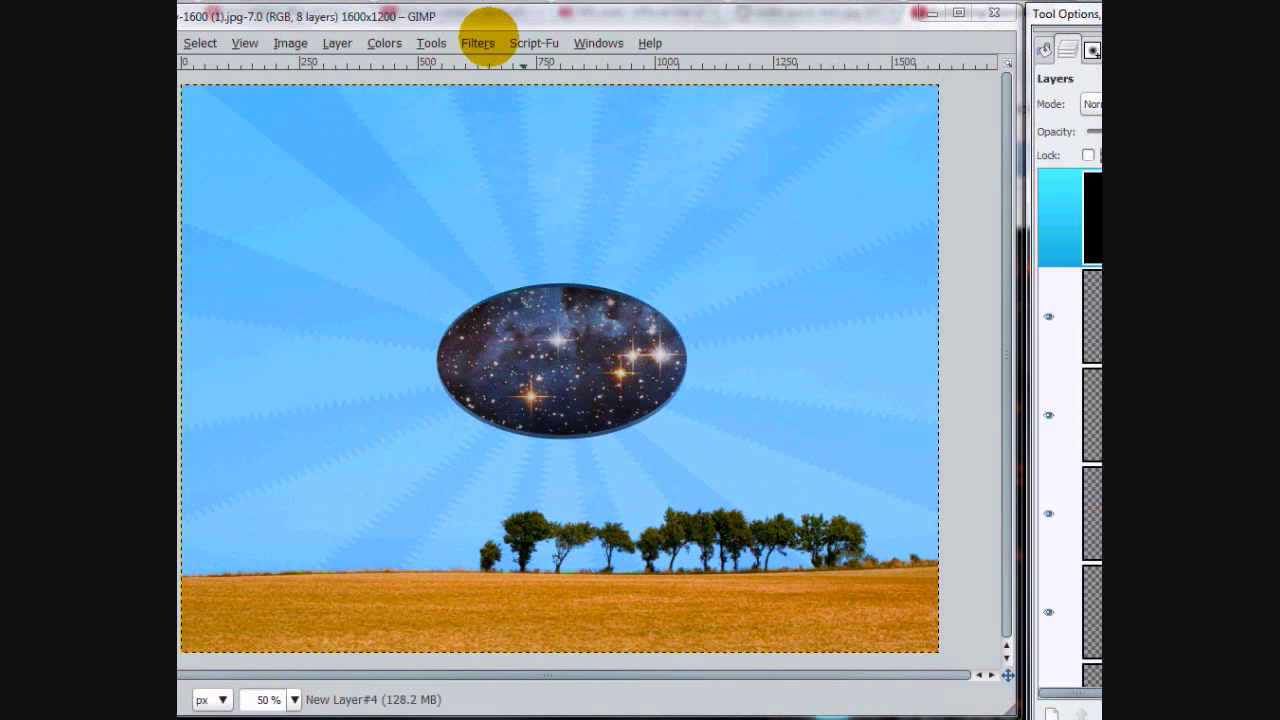
- Apply a black Drop Shadow to the top black layer with X and Y offsets 2, blur radius 30 and opacity 80
left_click(394, 43)
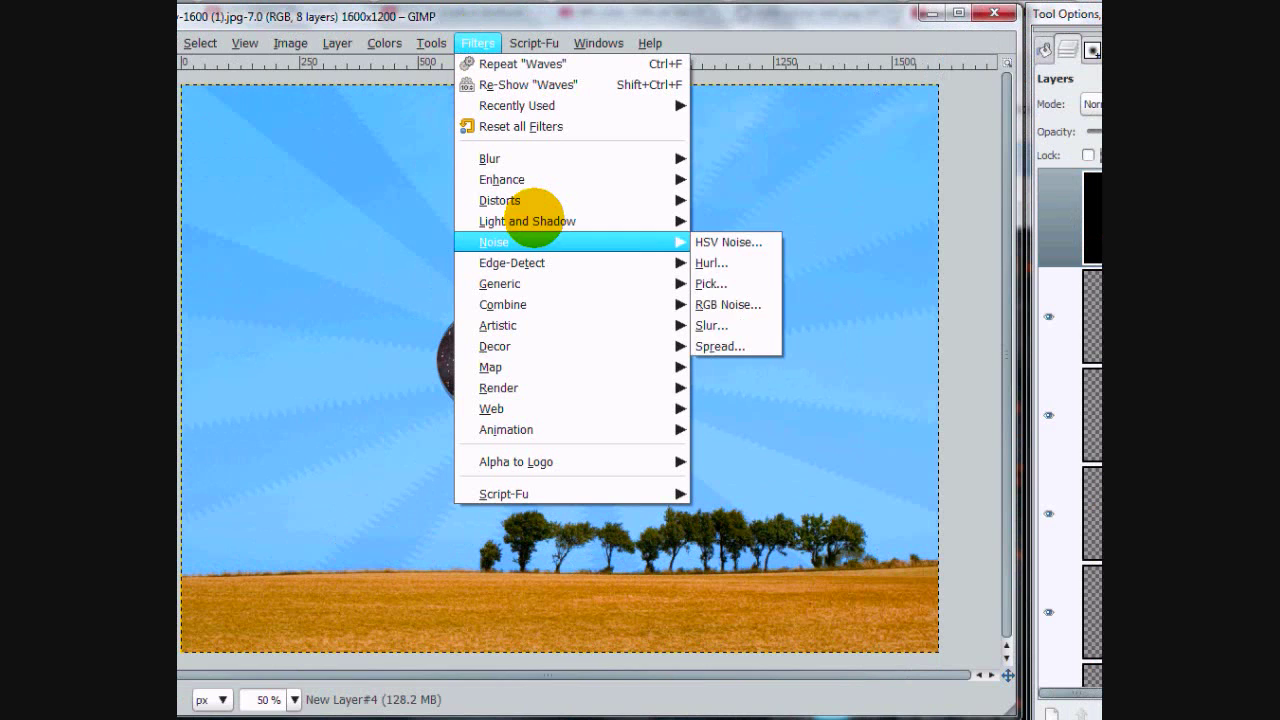
mouse_move(528, 221)
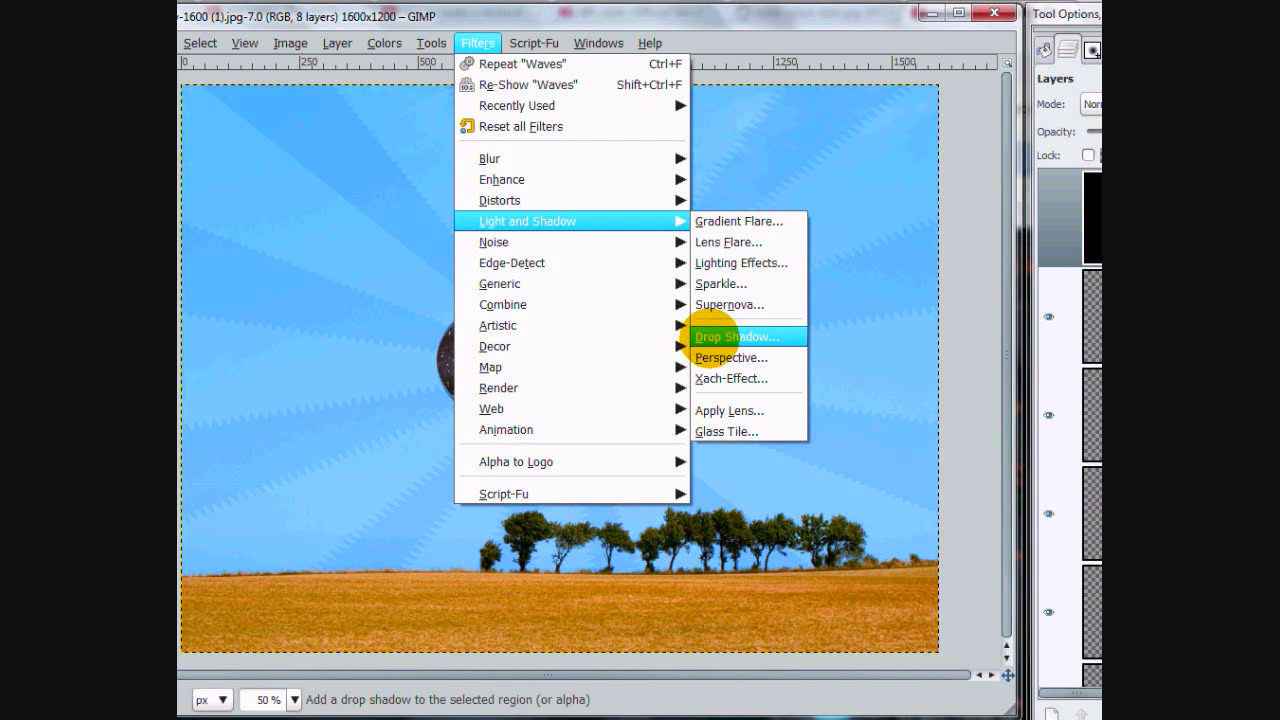
left_click(705, 337)
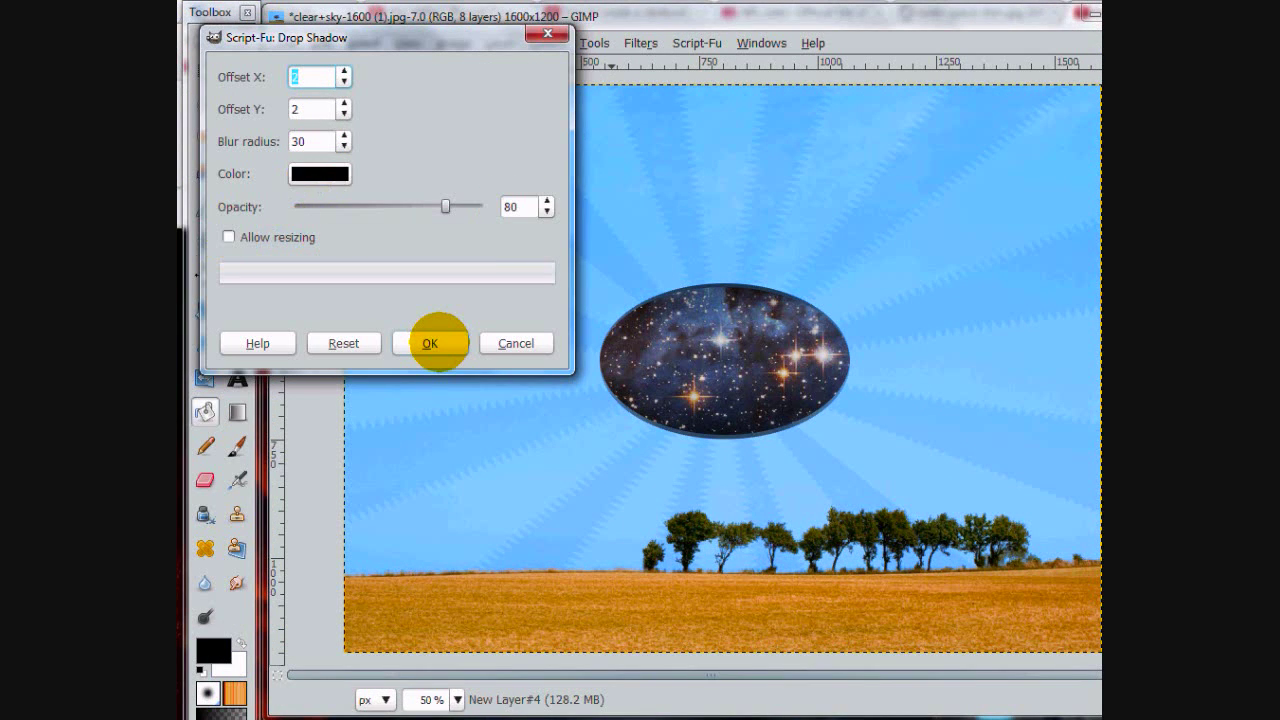
left_click(430, 343)
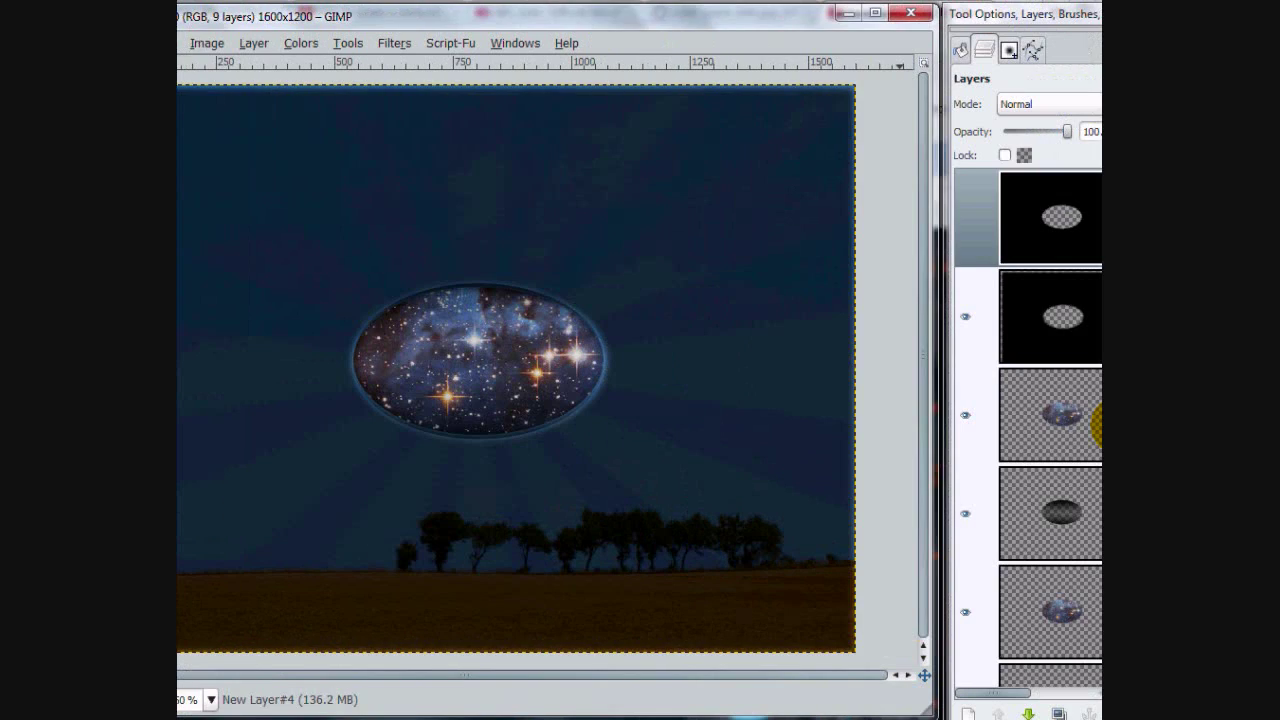
- Load the black oval's shape as an inverted selection, delete that area from the drop shadow layer, and clear the selection
scroll(1085, 512, "down", 2)
right_click(1060, 575)
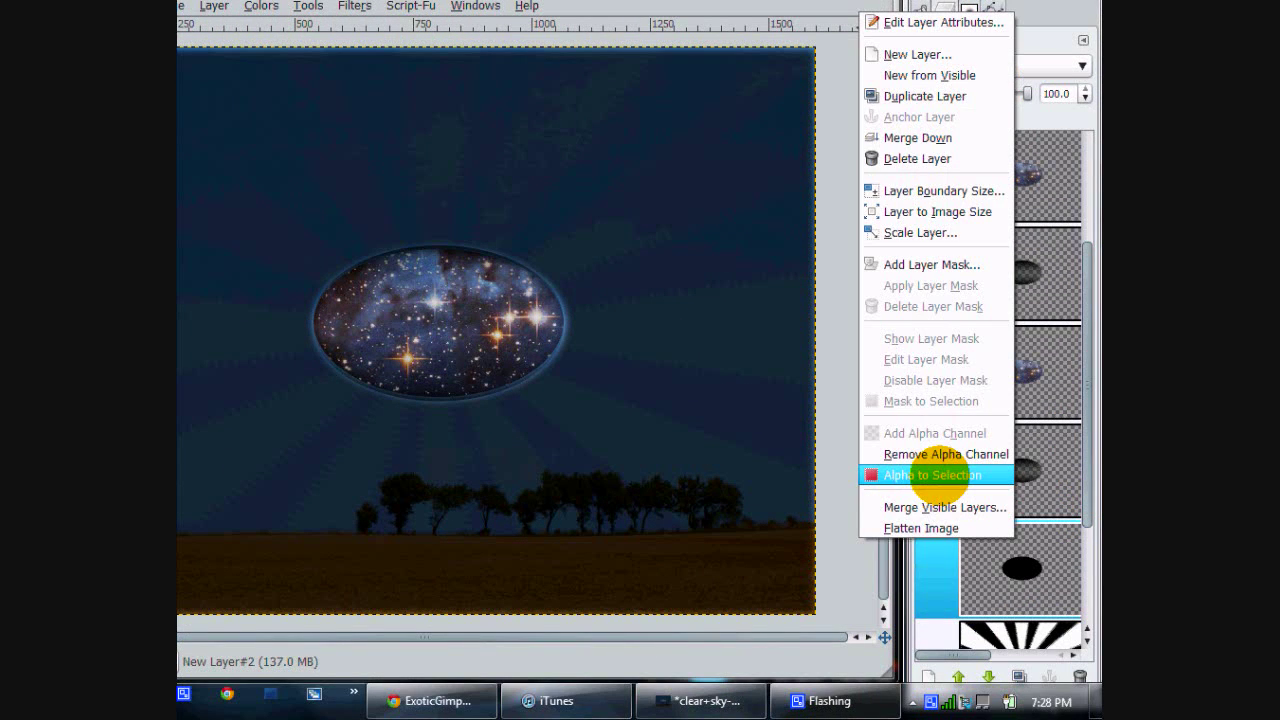
left_click(1040, 515)
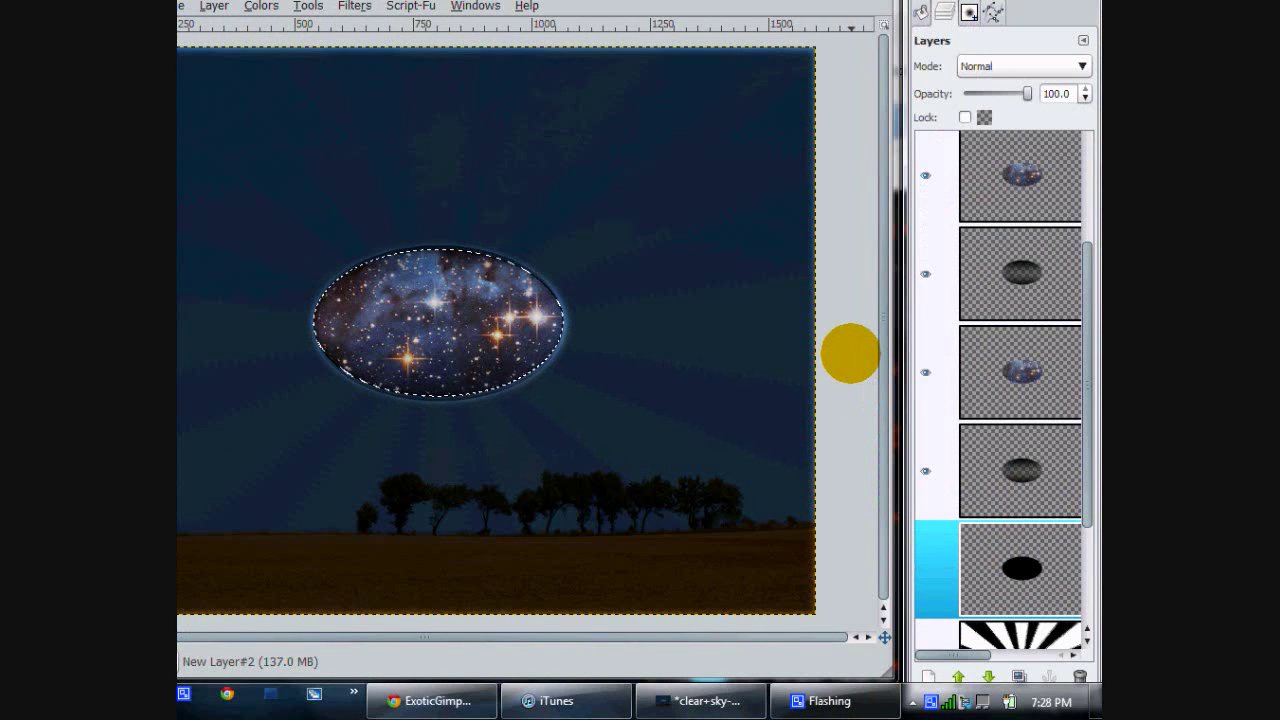
scroll(1085, 293, "up", 3)
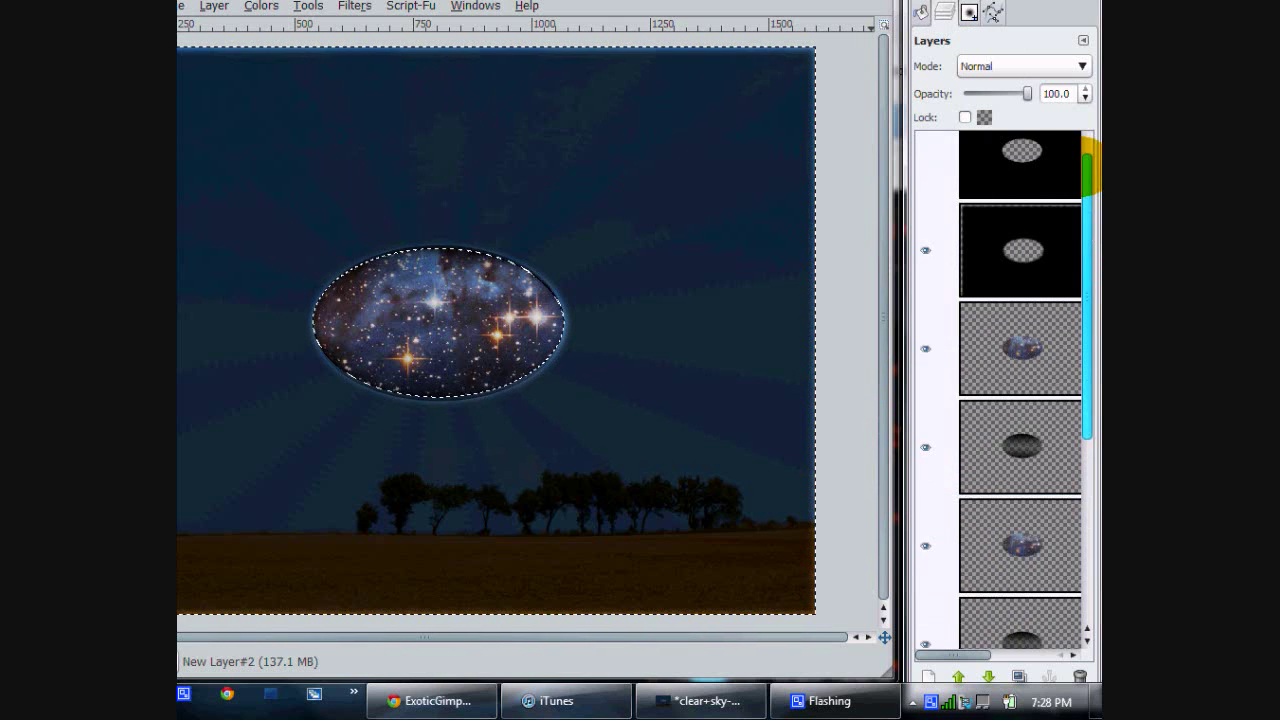
left_click(1025, 258)
key("Delete")
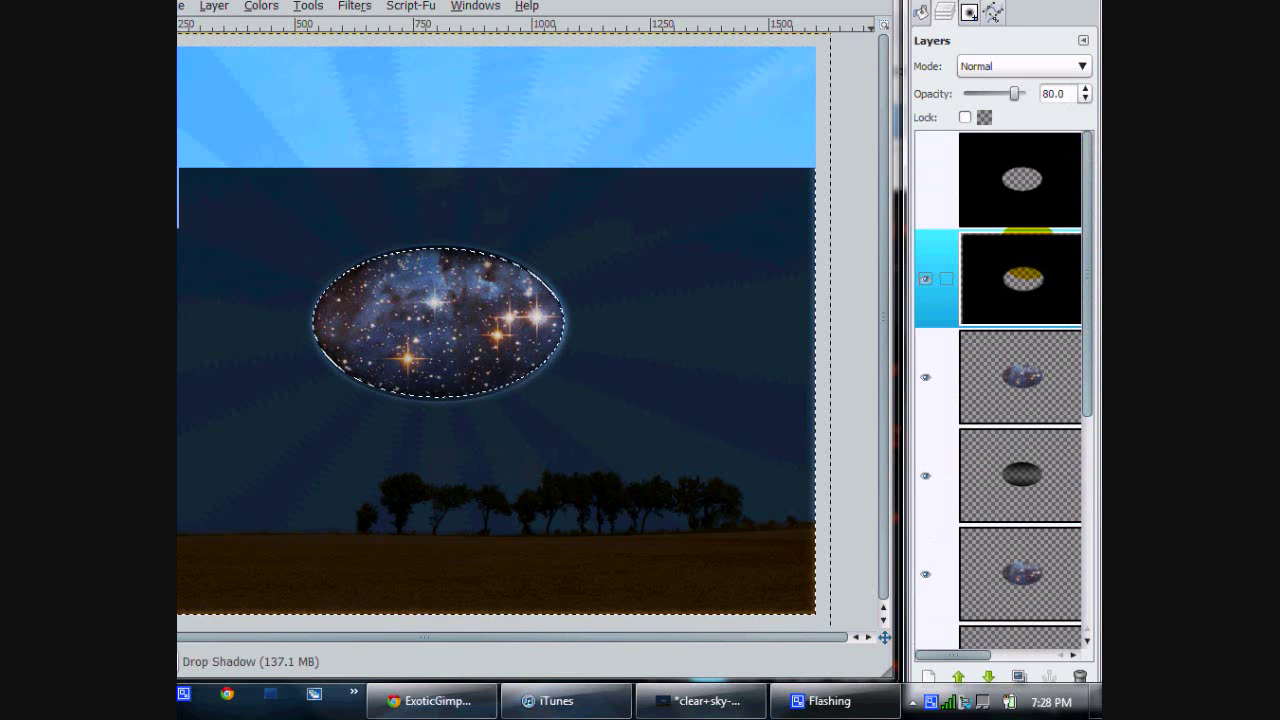
key("ctrl+z")
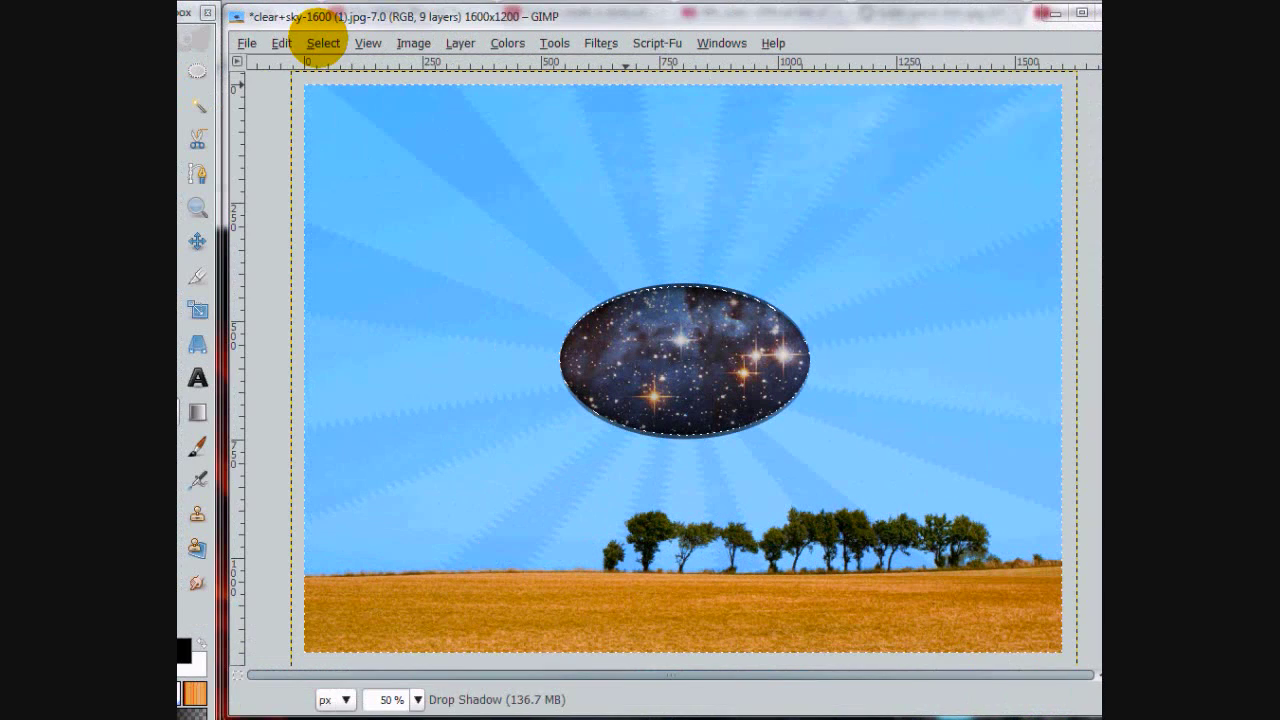
left_click(323, 42)
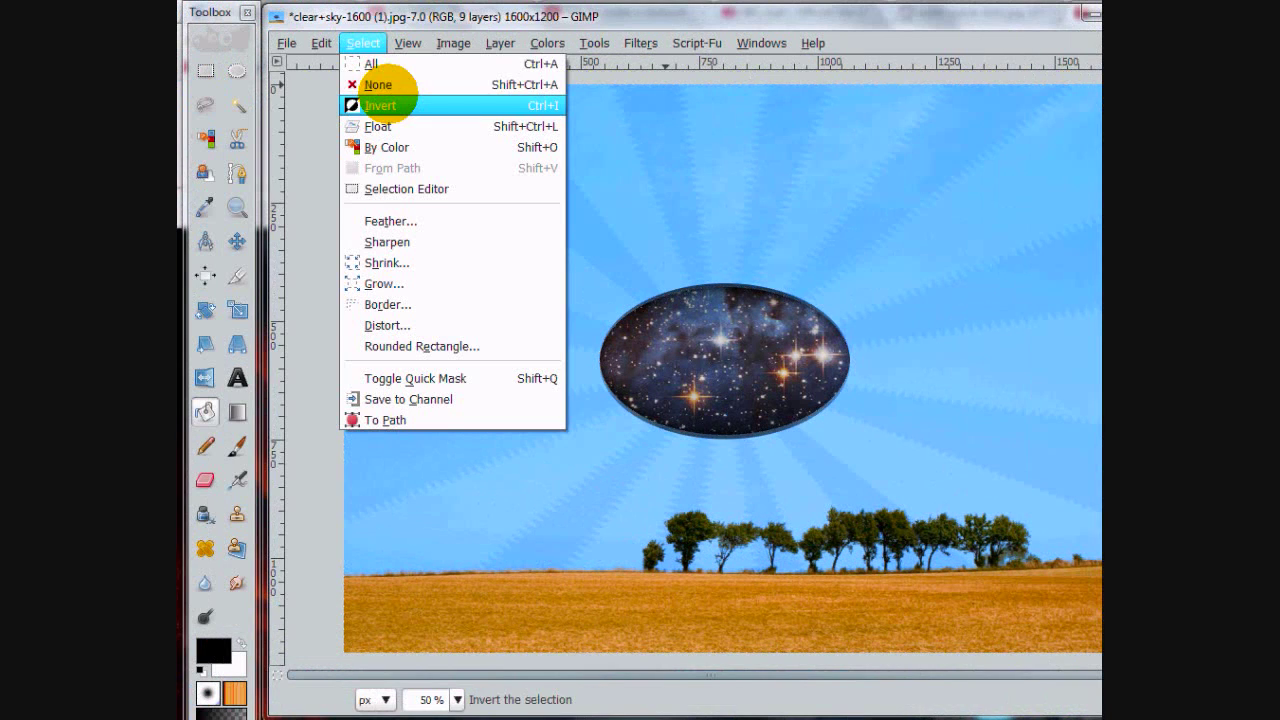
left_click(348, 80)
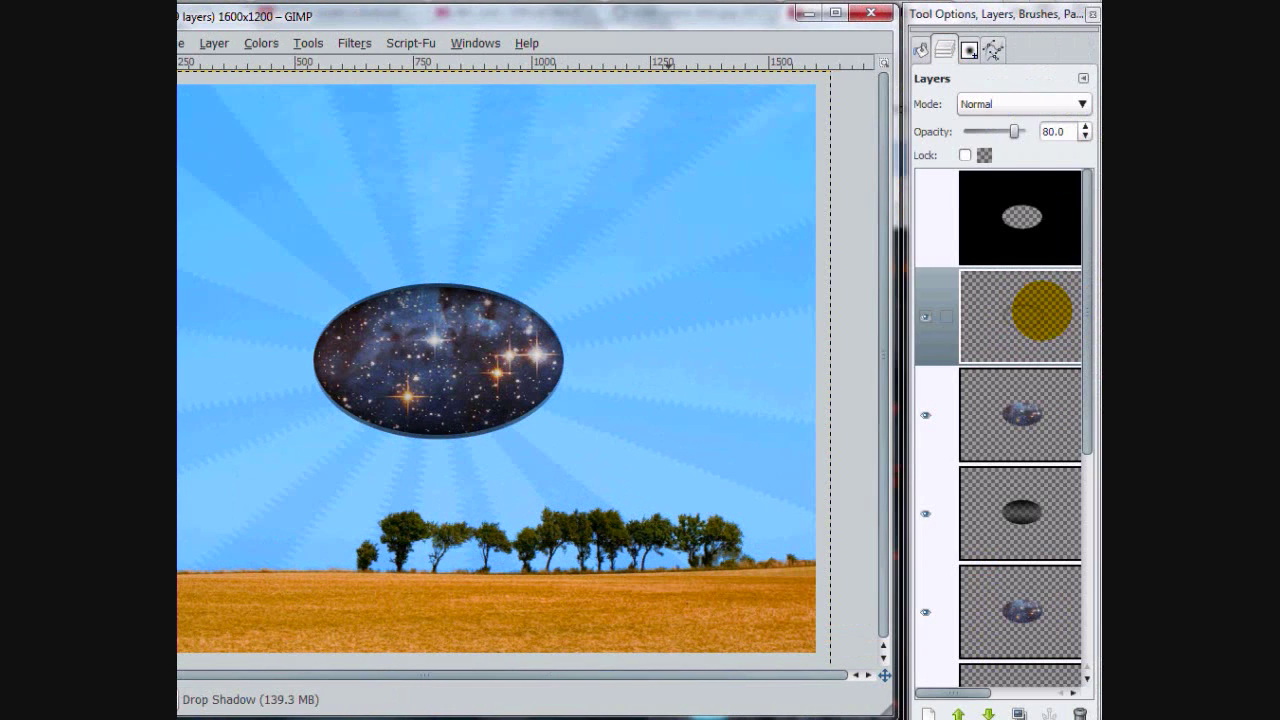
- Delete the hidden black layer with the oval cut-out from the top of the layer stack
left_click(1021, 217)
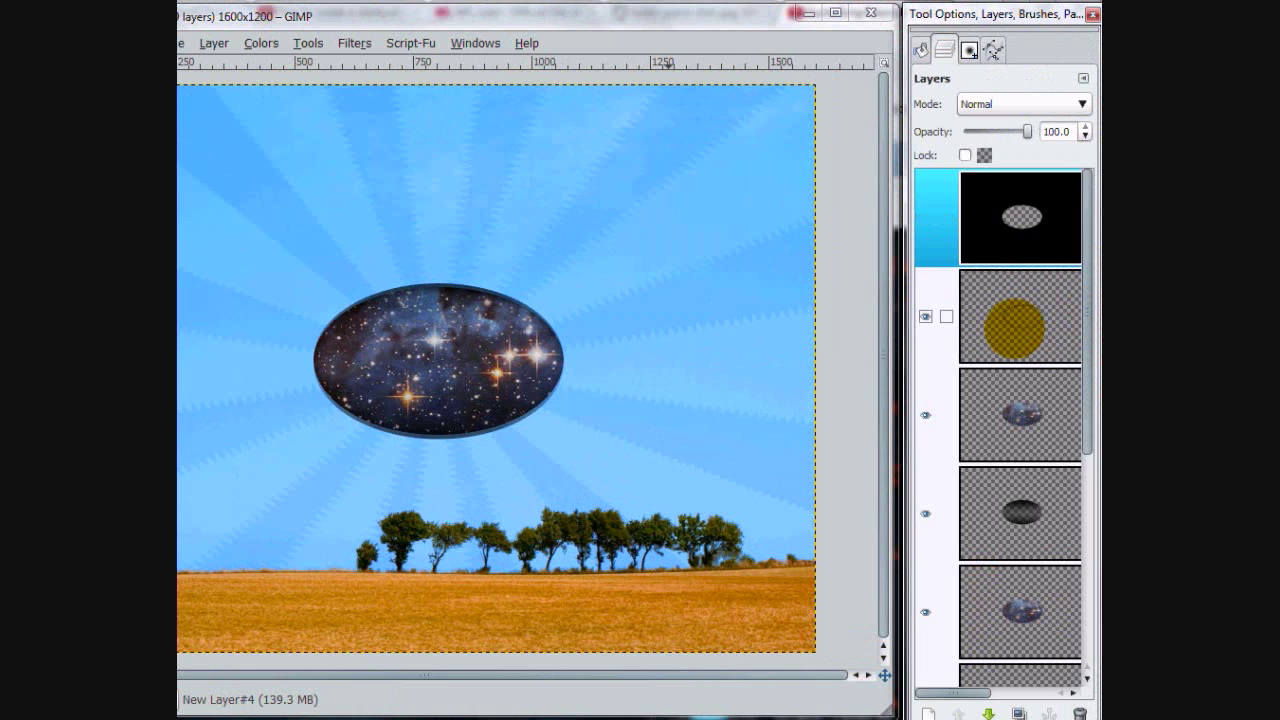
left_click(923, 314)
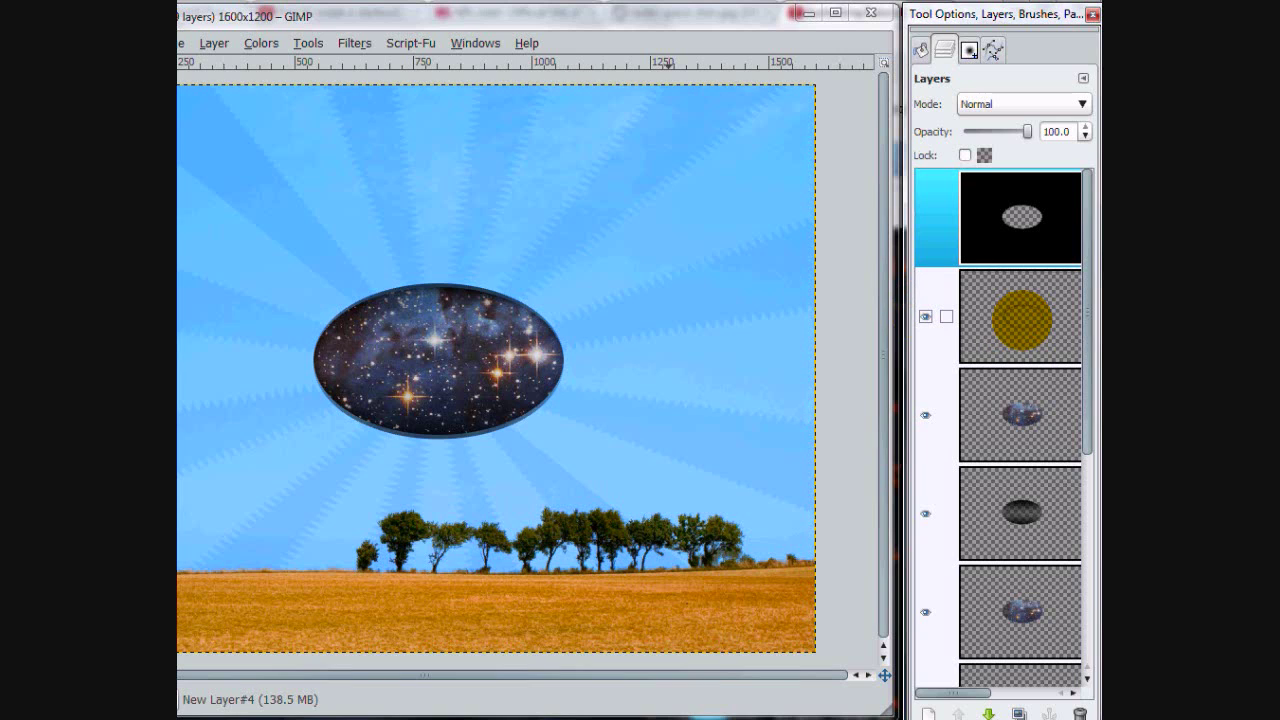
left_click(886, 322)
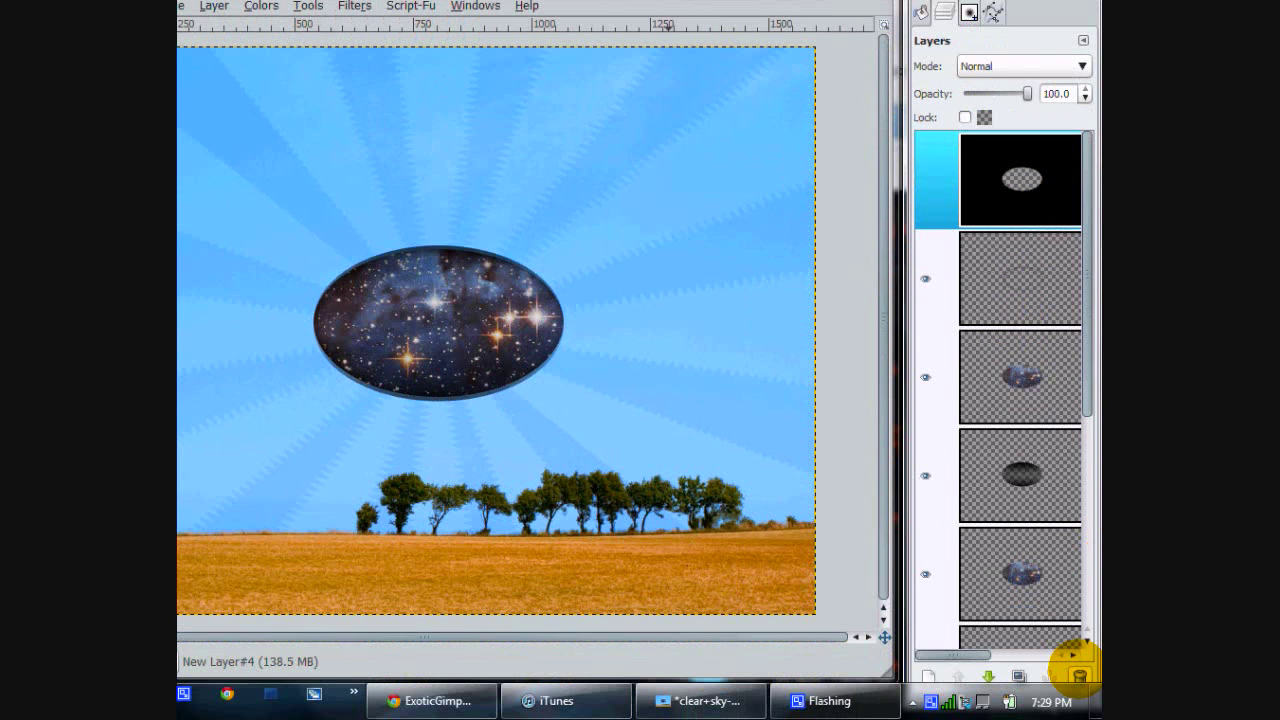
left_click(1079, 676)
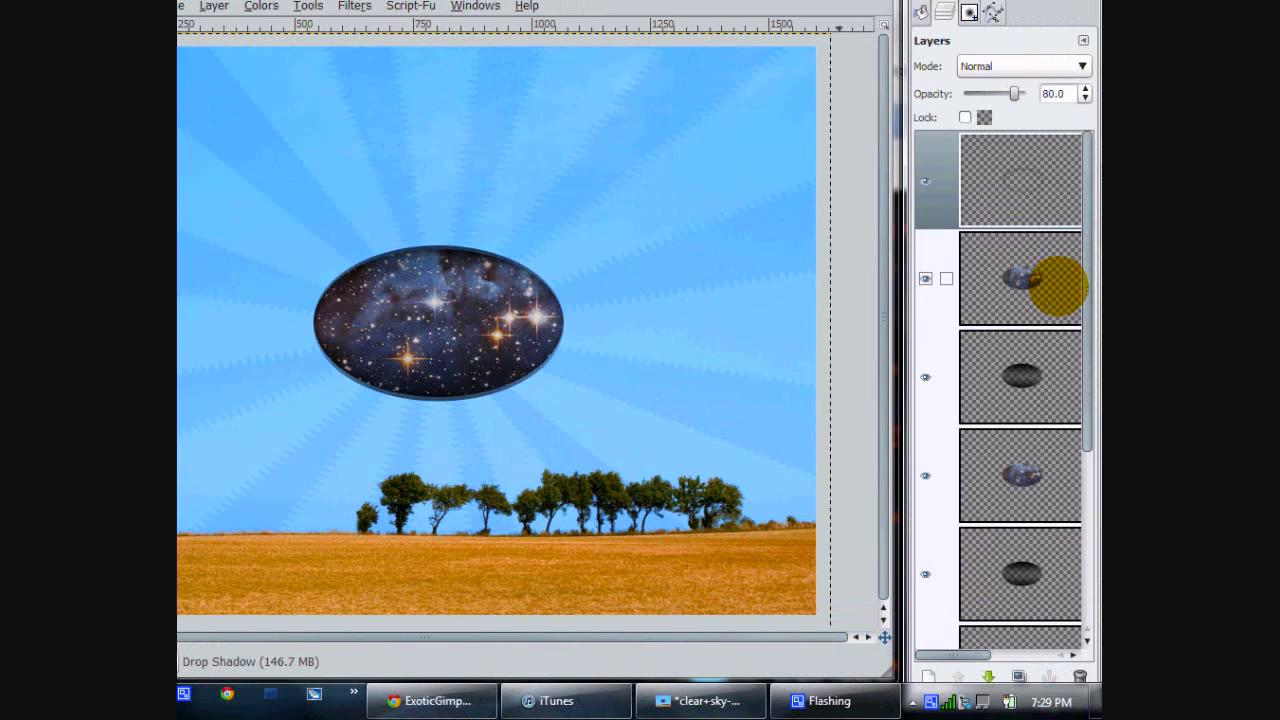
- Duplicate the Normal-mode outer-space-stars.jpg layer and raise the copy to the top of the layer stack
left_click(1057, 285)
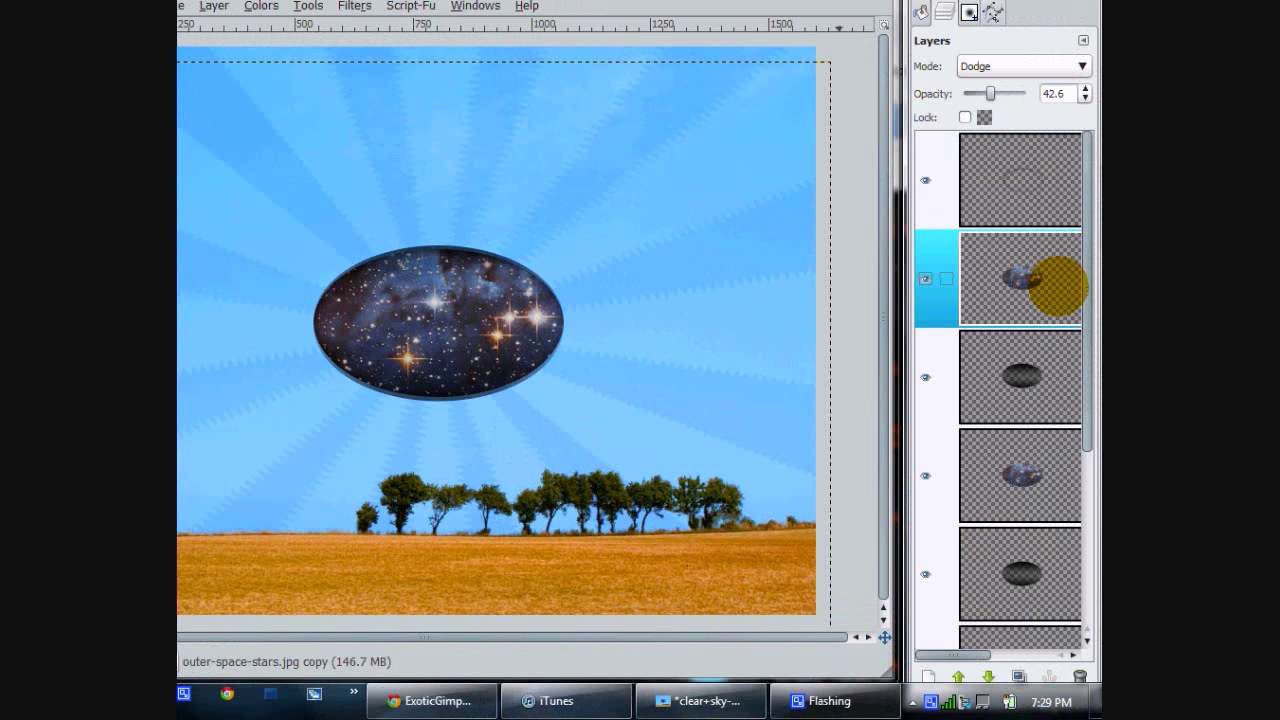
left_click(1023, 471)
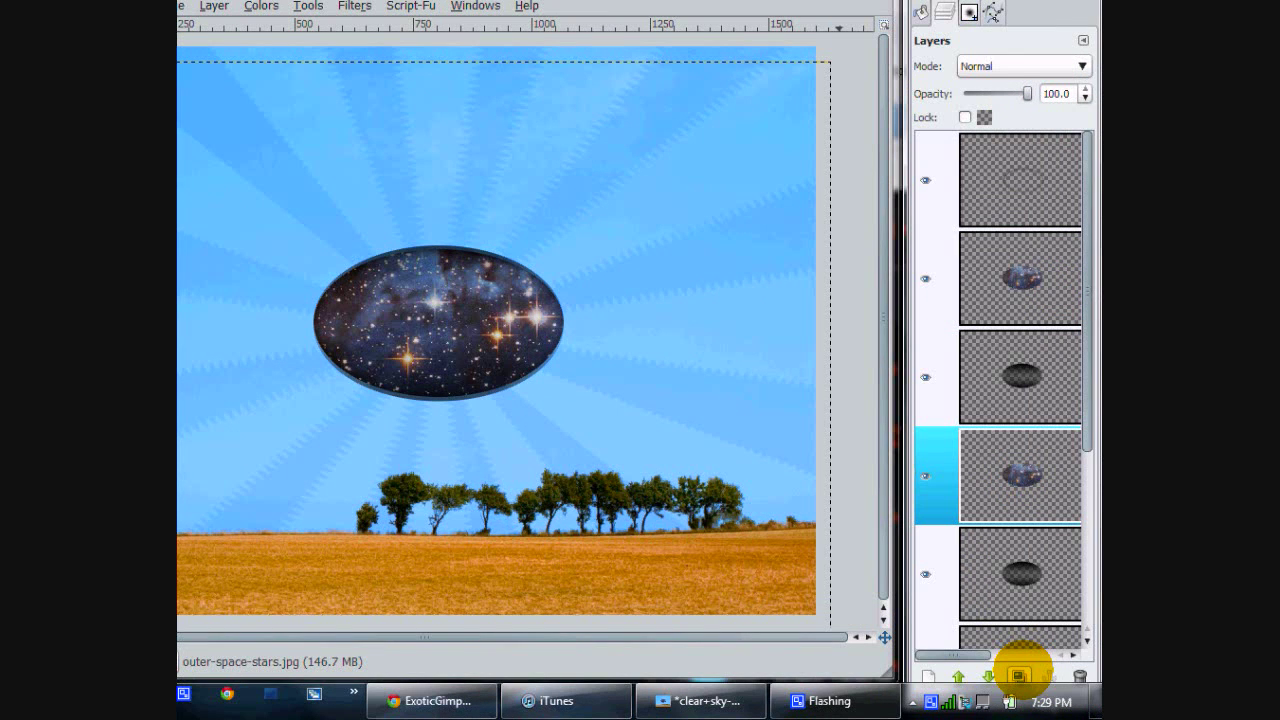
left_click(1019, 676)
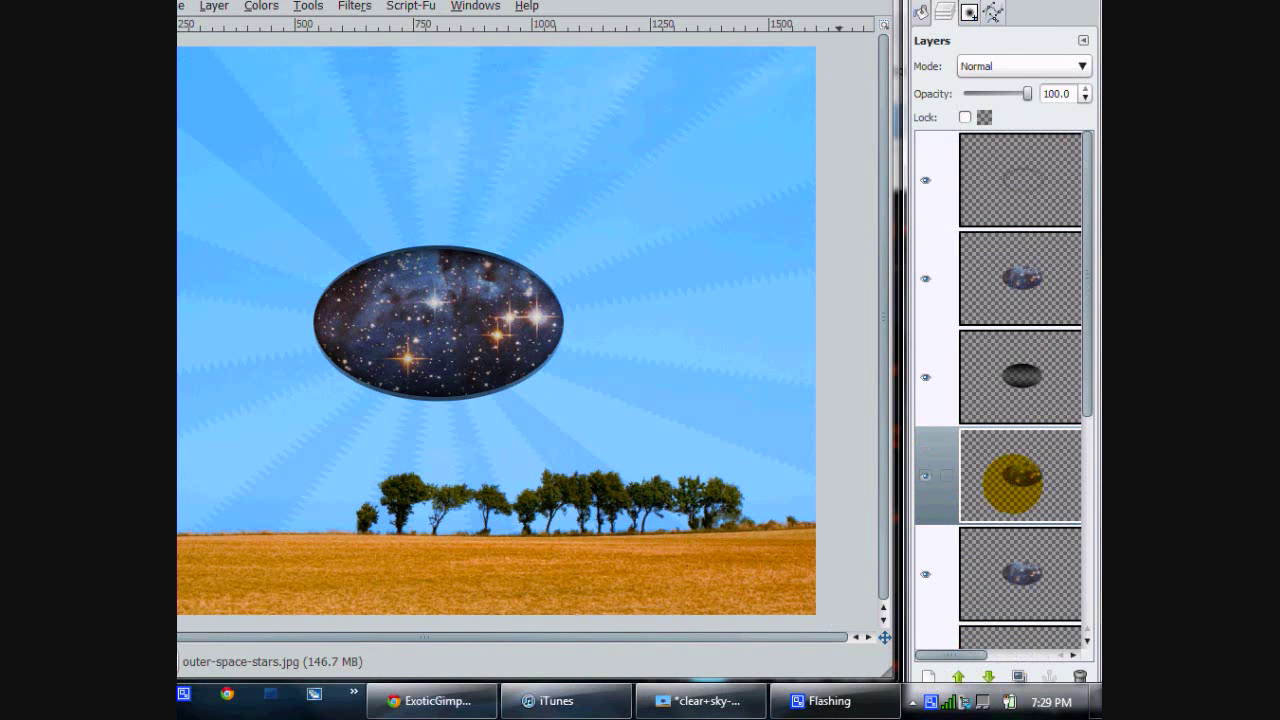
left_click(1012, 483)
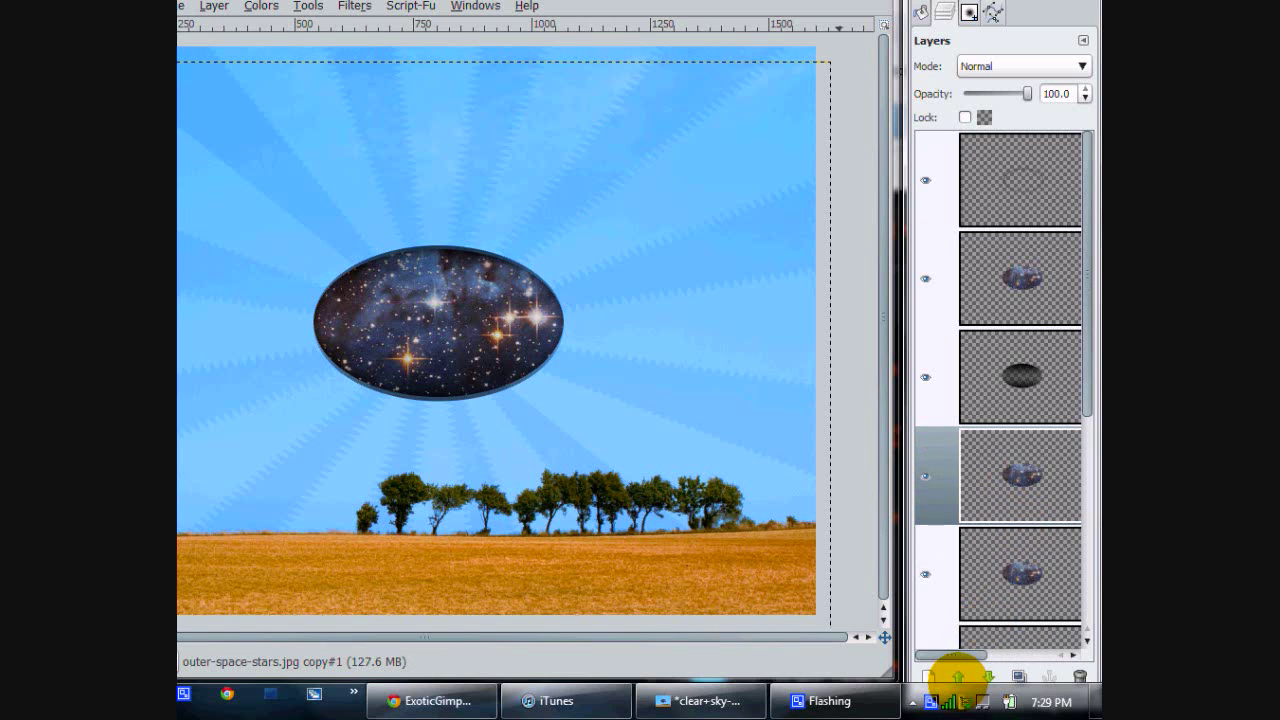
left_click(957, 676)
left_click(957, 676)
left_click(957, 676)
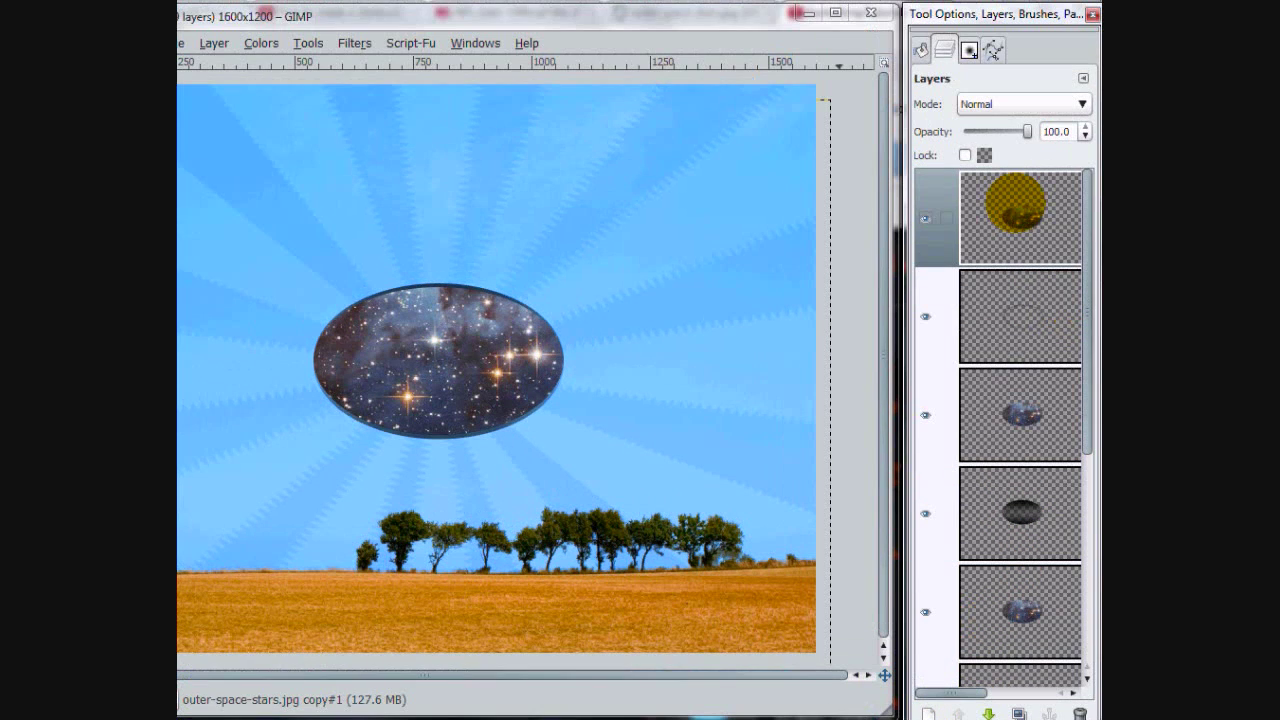
- Apply the Waves filter to the top outer-space copy in Smear mode with amplitude 10, phase 0 and wavelength 10
left_click(990, 192)
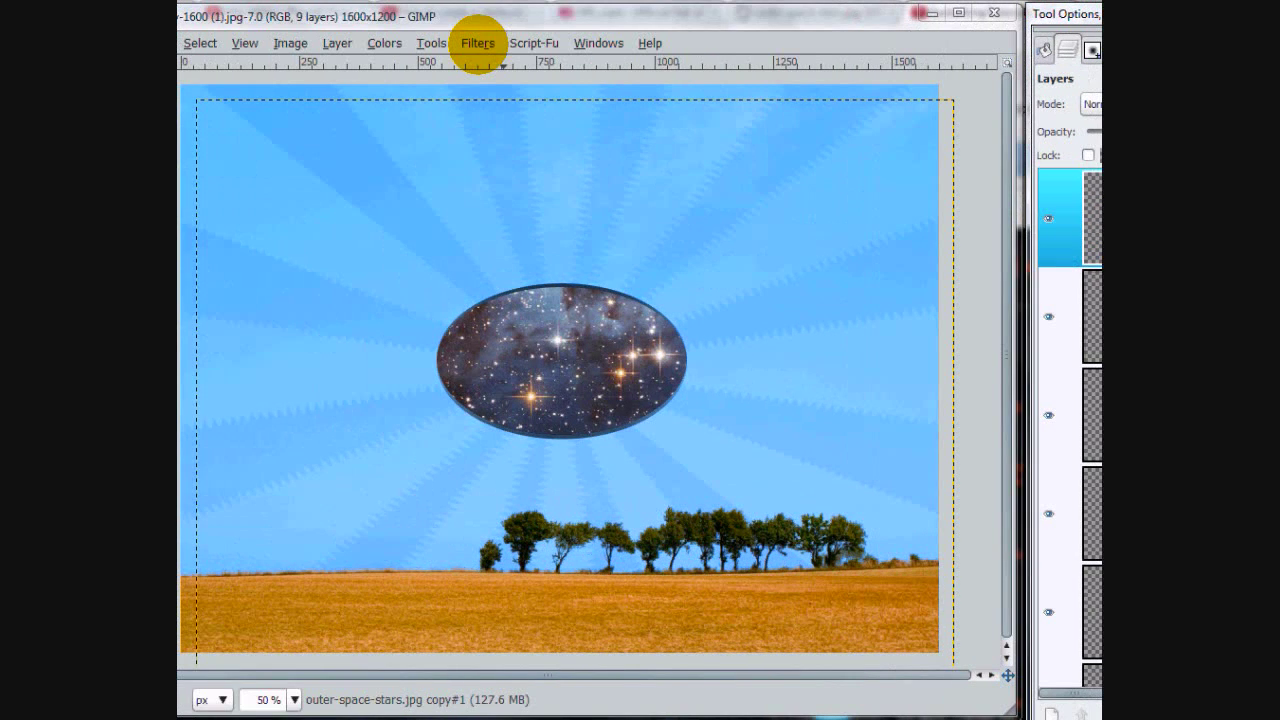
left_click(478, 42)
mouse_move(521, 190)
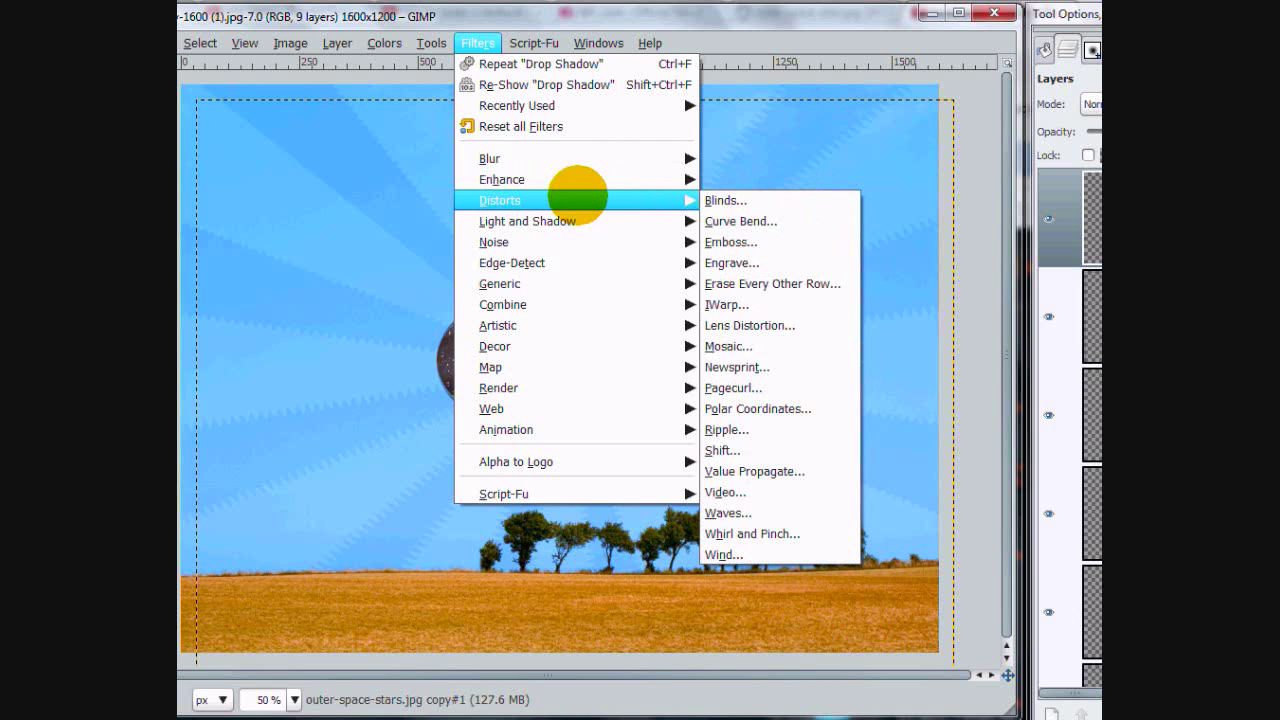
left_click(727, 513)
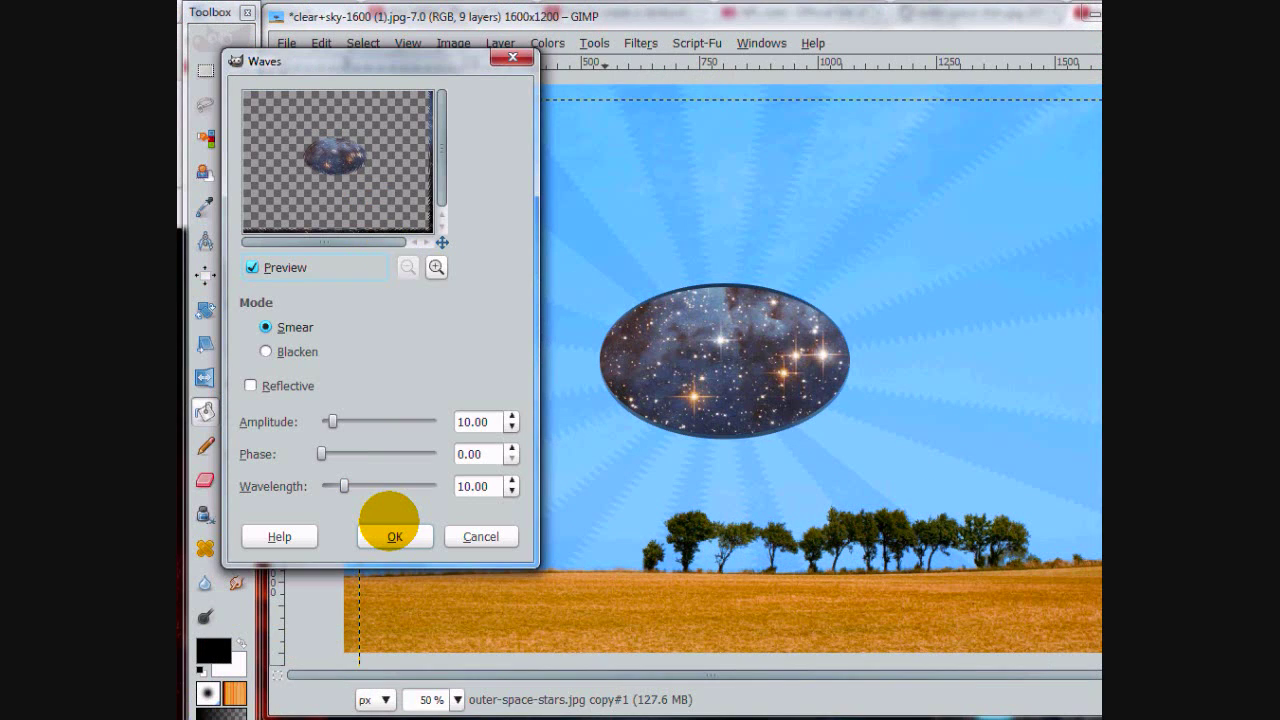
left_click(385, 532)
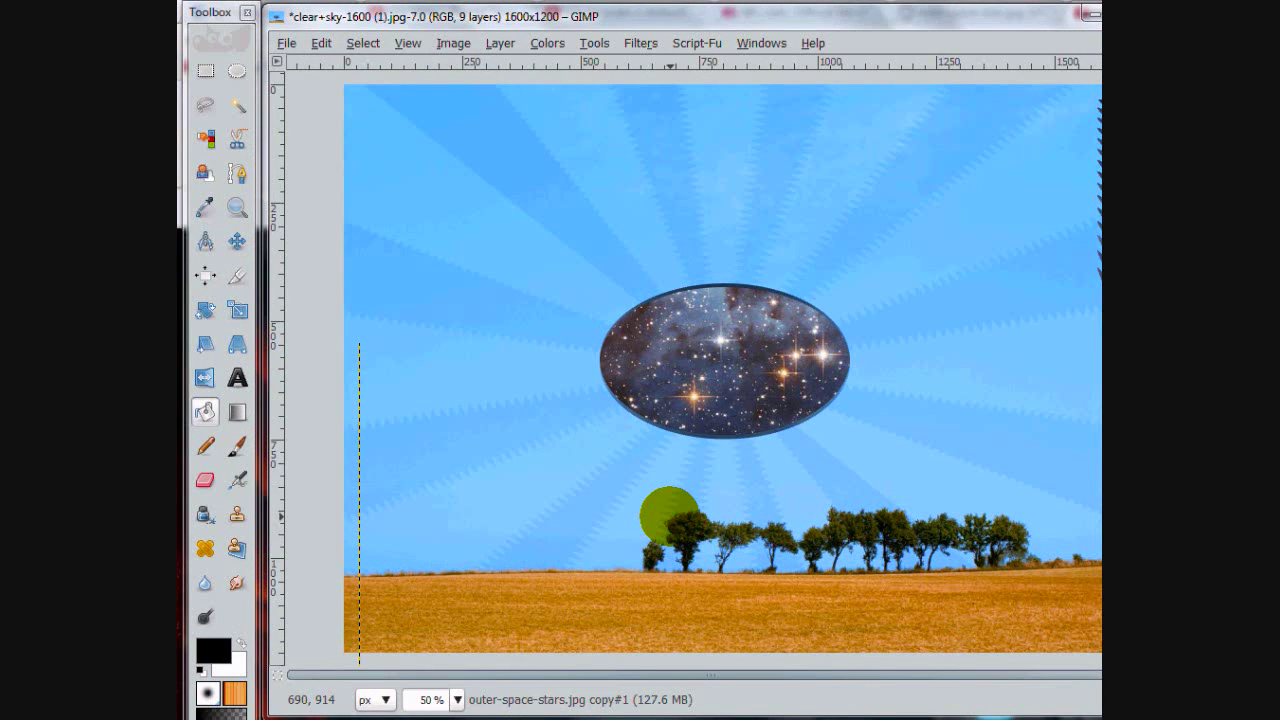
- Erase the jagged fringe along the image's lower and right edges and set the top outer-space layer's mode to Overlay
left_click(205, 479)
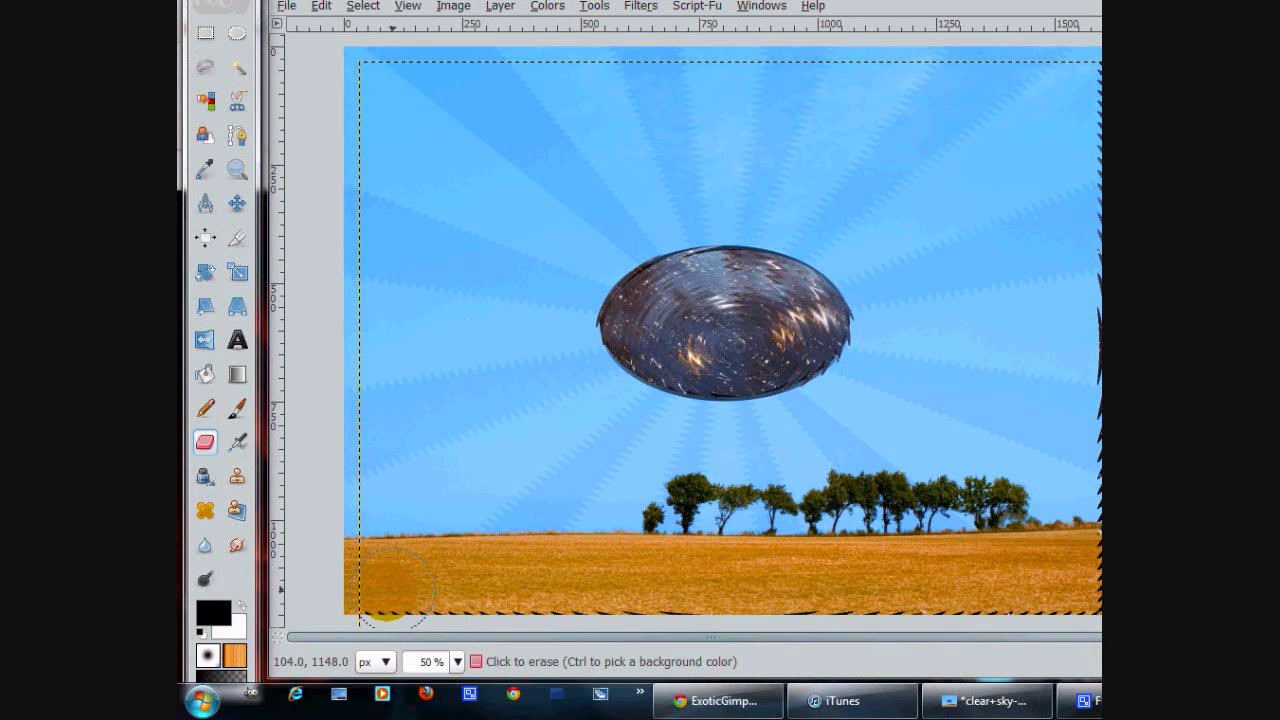
left_click_drag(390, 589, 420, 603)
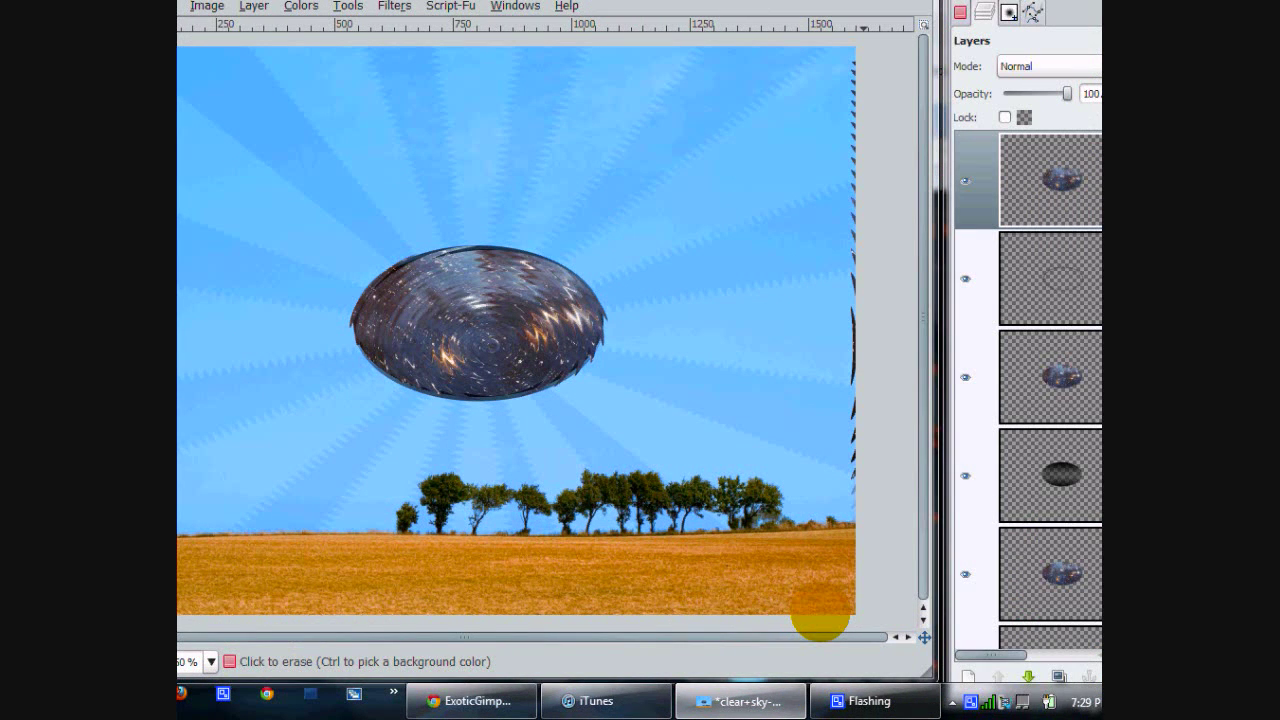
mouse_move(820, 618)
left_mouse_down()
mouse_move(857, 459)
mouse_move(856, 69)
left_mouse_up()
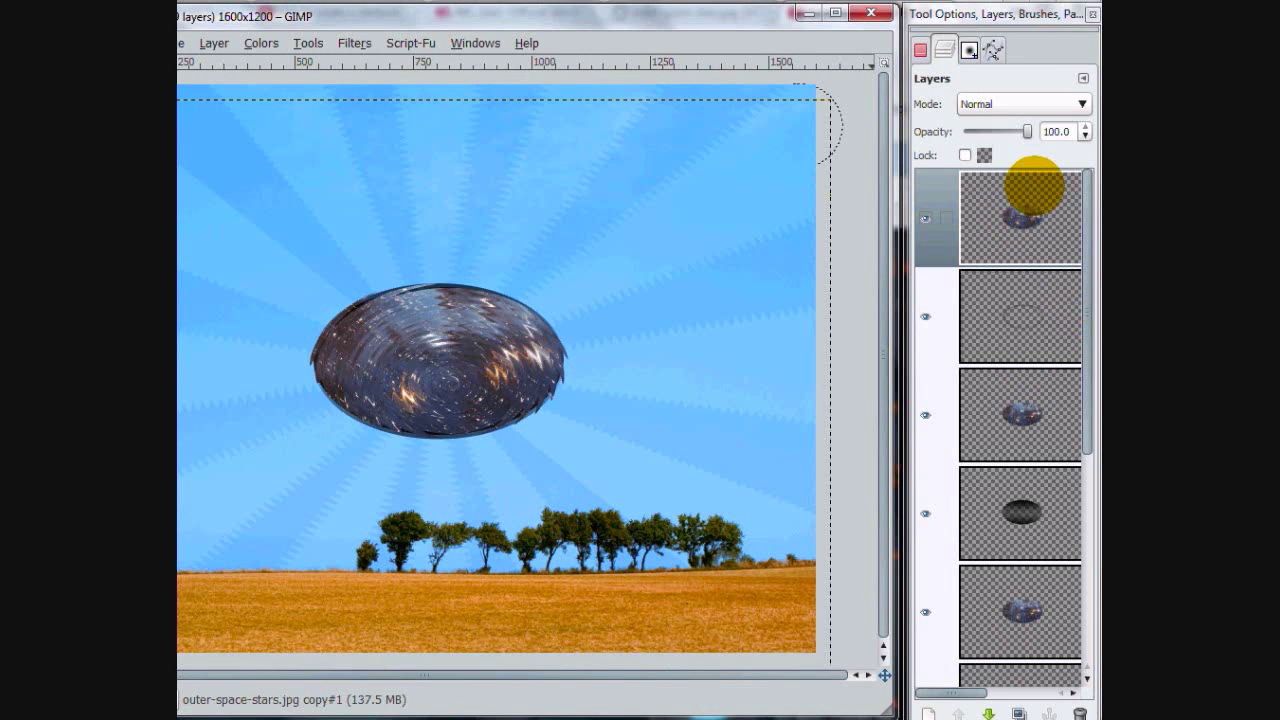
left_click(1020, 104)
left_click(1005, 213)
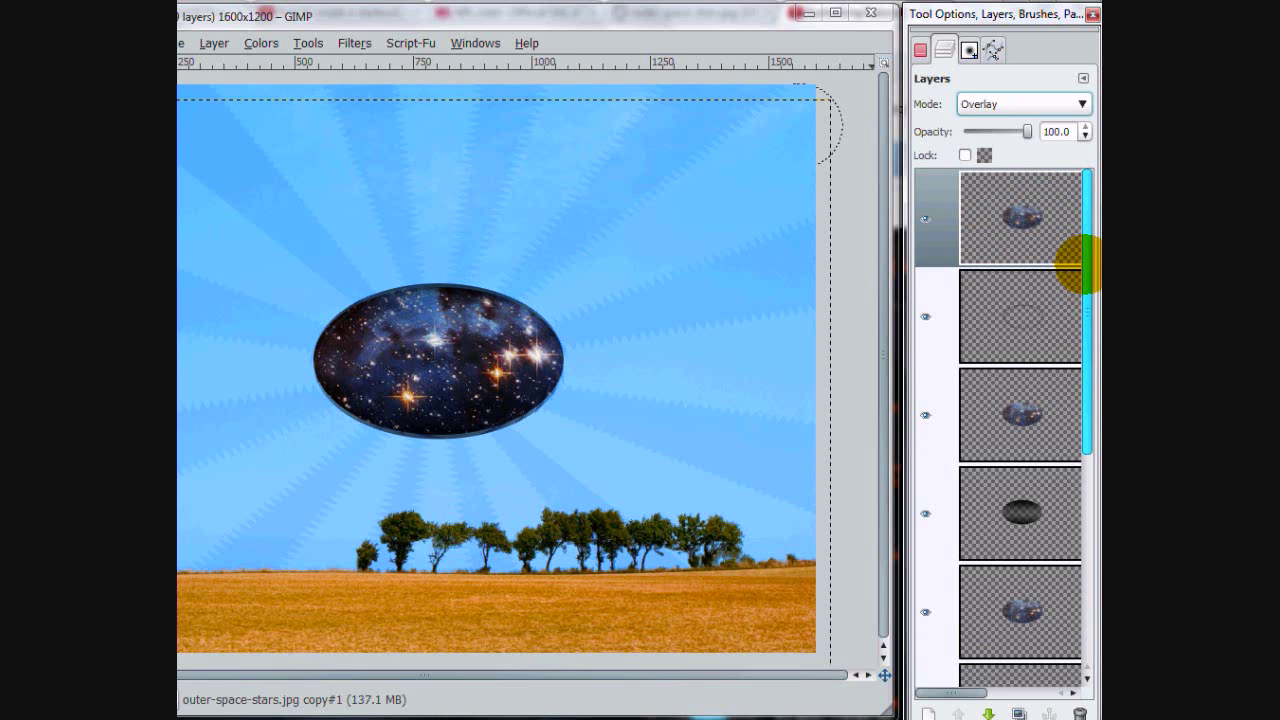
- Select the area outside the black oval's shape, delete it from the top outer-space layer, and clear the selection
scroll(1078, 240, "down", 5)
right_click(1025, 430)
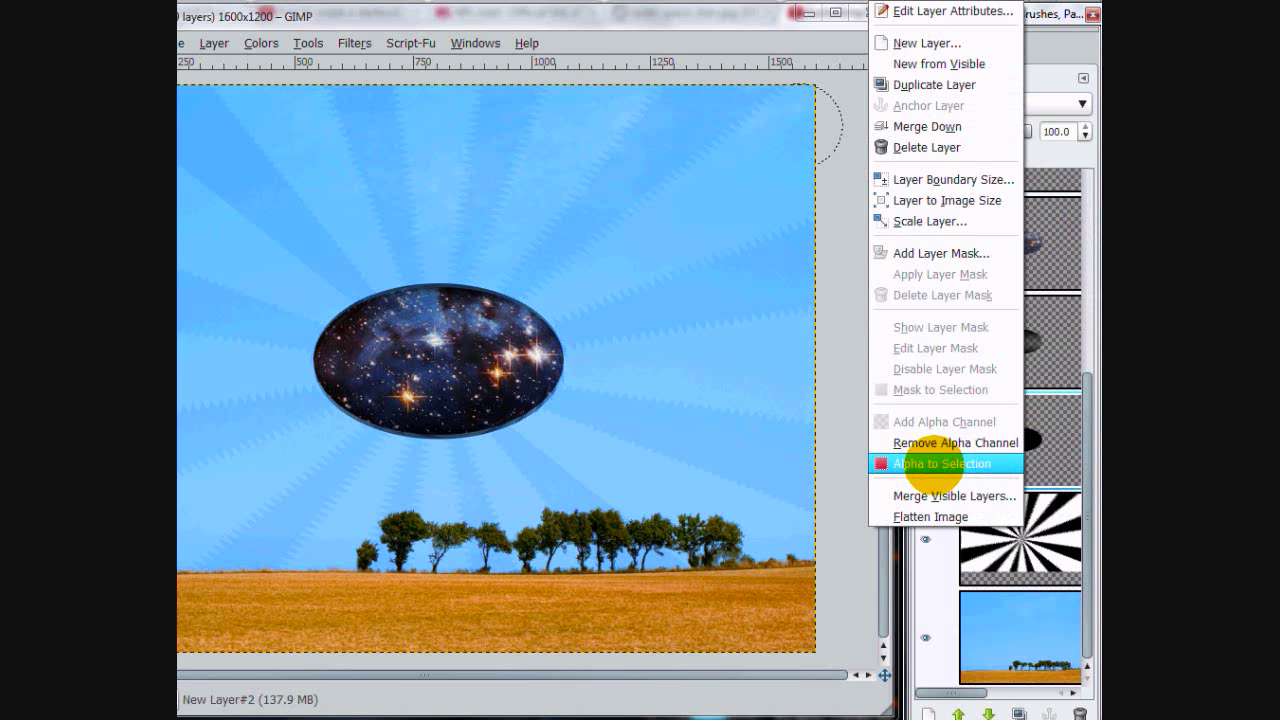
left_click(935, 465)
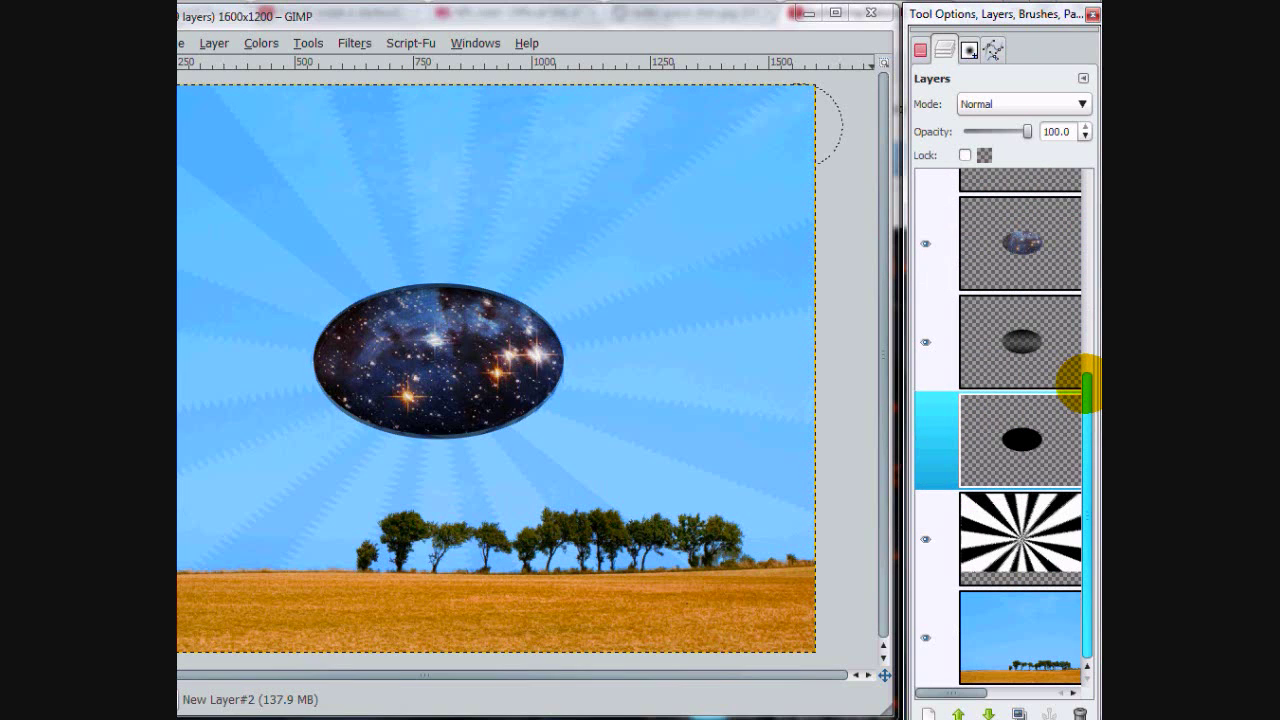
scroll(1085, 365, "up", 2)
scroll(1085, 365, "up", 3)
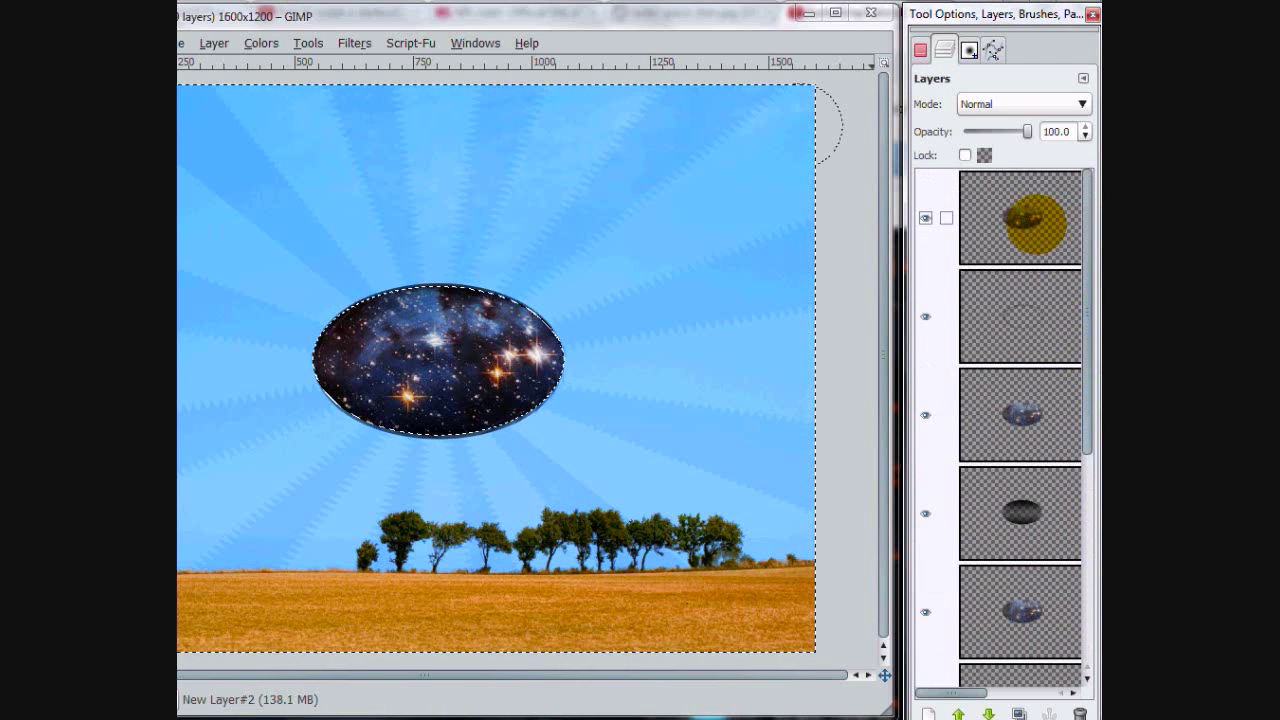
left_click(1034, 228)
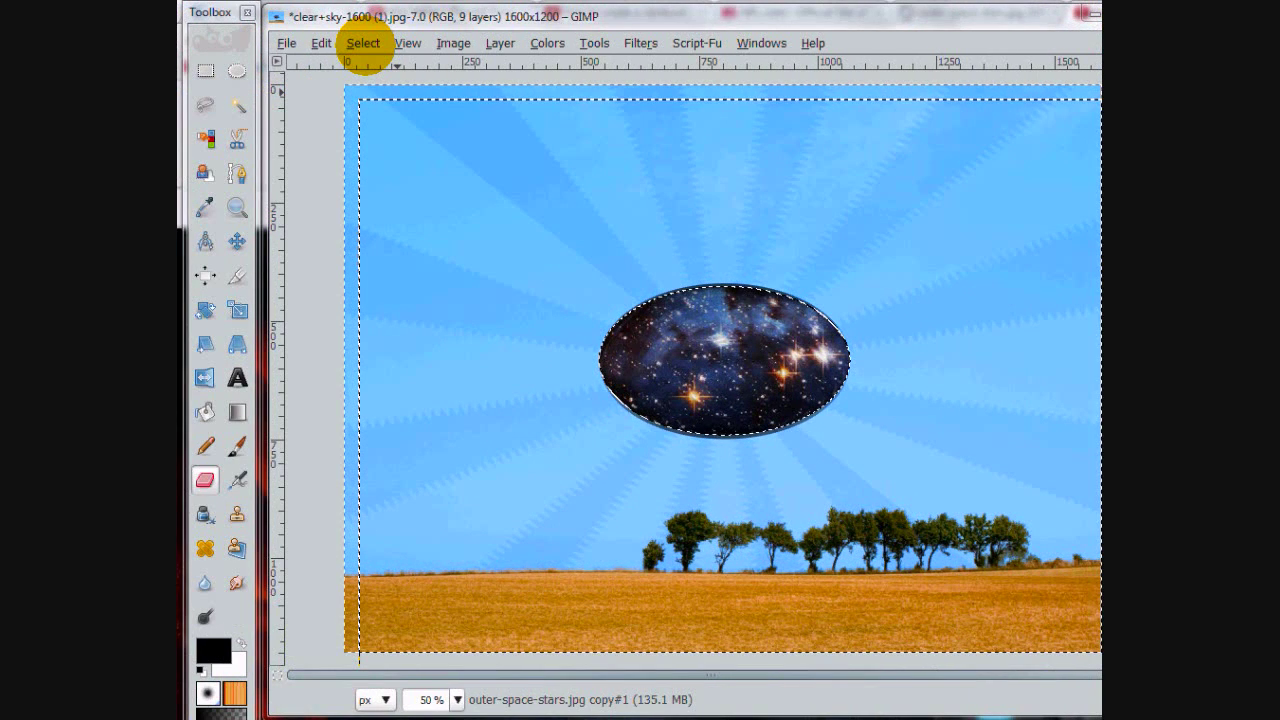
key("ctrl+shift+a")
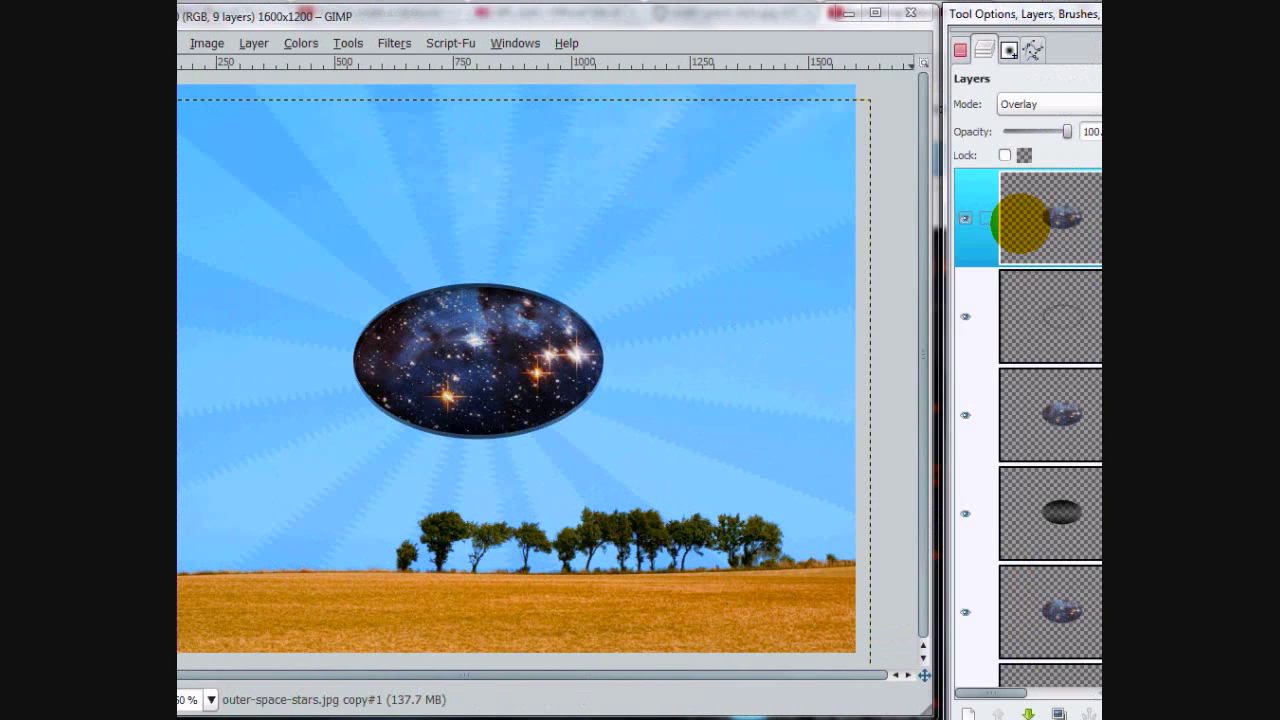
- Change the top outer-space layer's blend mode to Dodge
left_click(1035, 104)
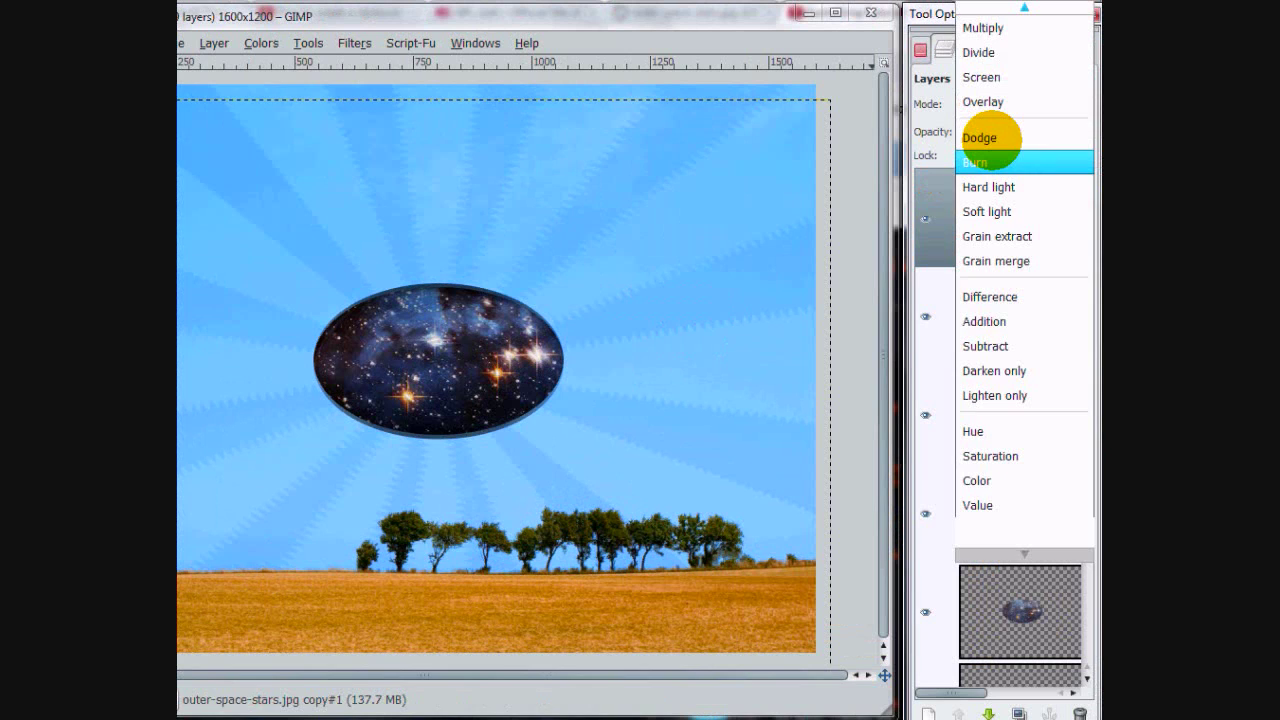
left_click(985, 138)
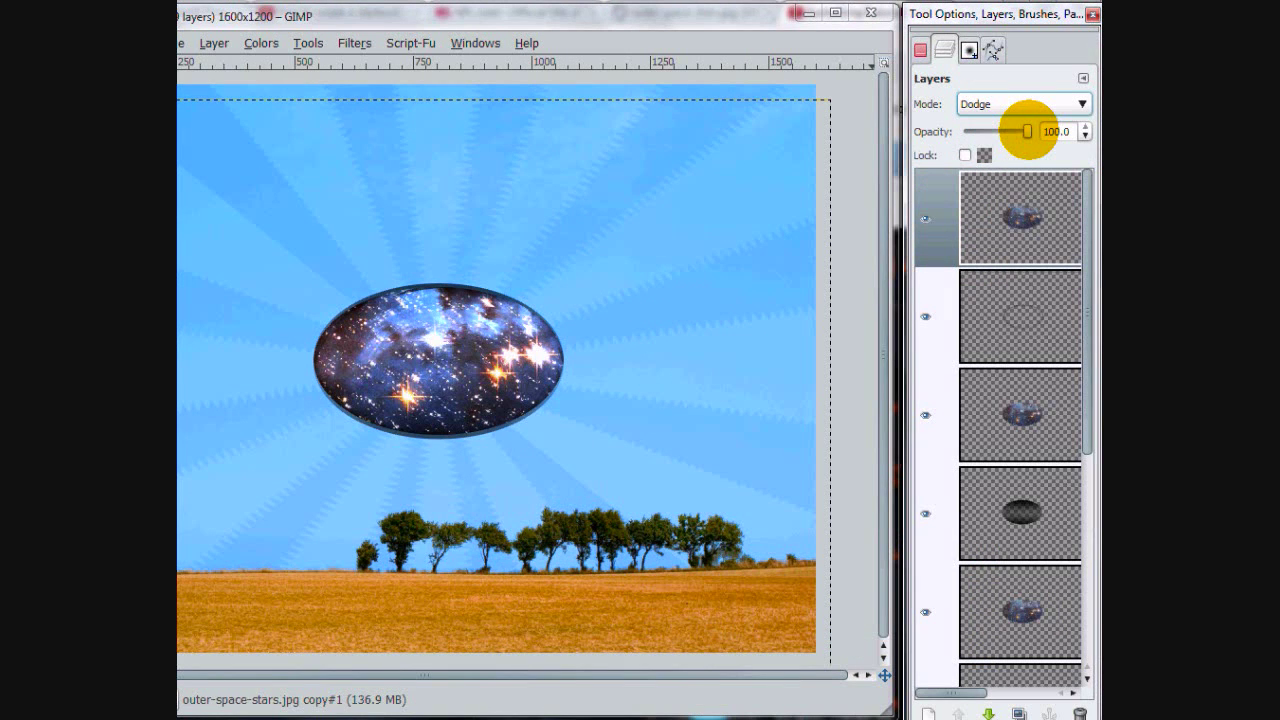
- Try Overlay mode on the top outer-space layer and toggle the layer's visibility to compare the effect
mouse_move(1027, 131)
left_mouse_down()
mouse_move(983, 131)
mouse_move(1030, 131)
left_mouse_up()
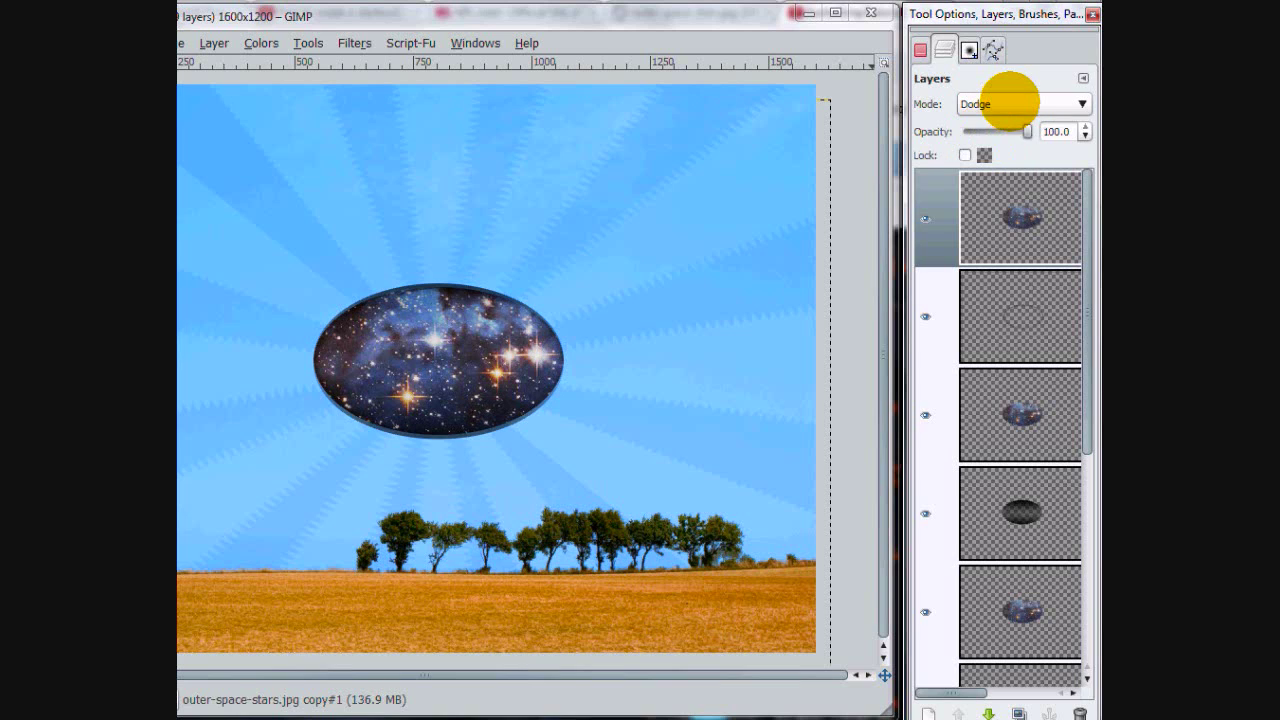
left_click(1008, 102)
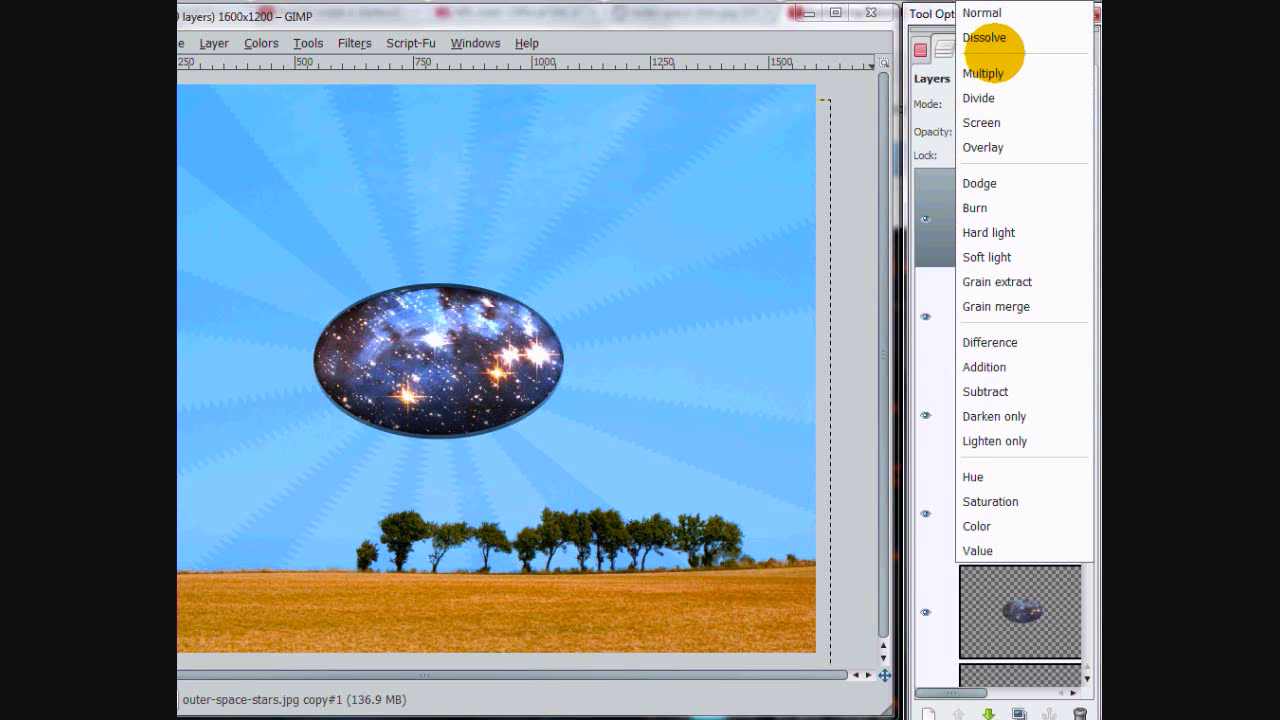
left_click(995, 147)
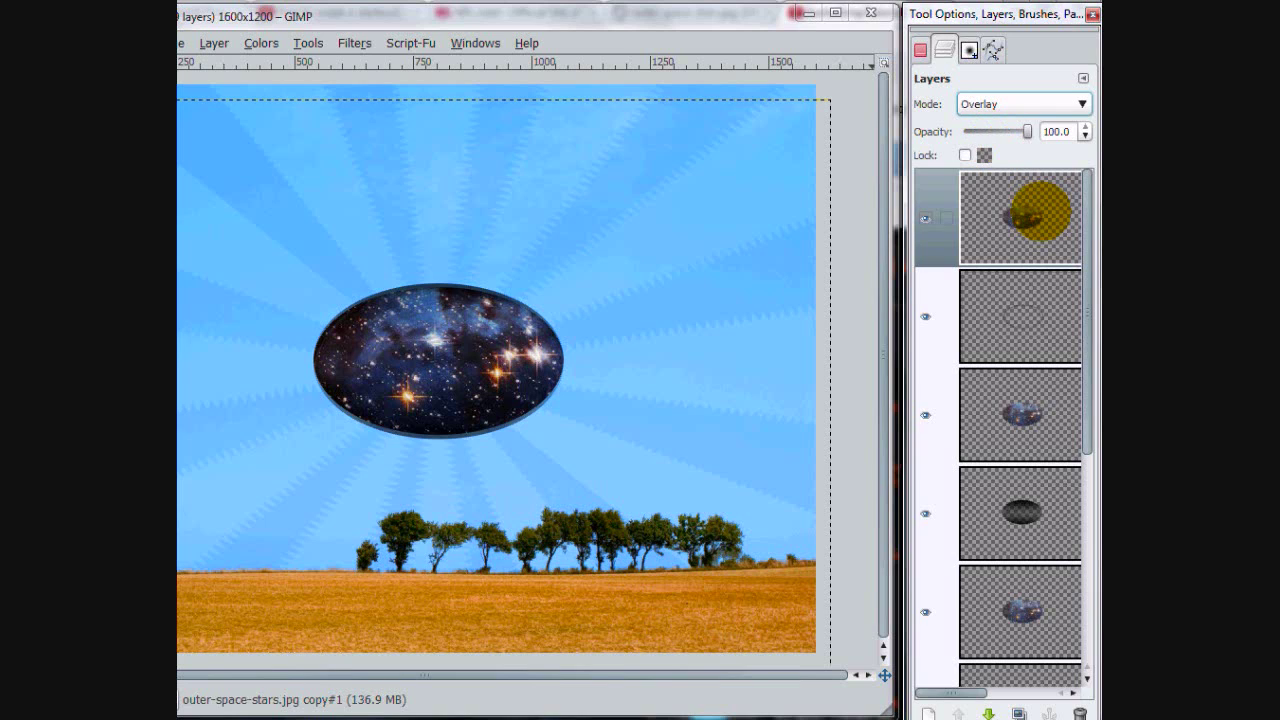
left_click(928, 218)
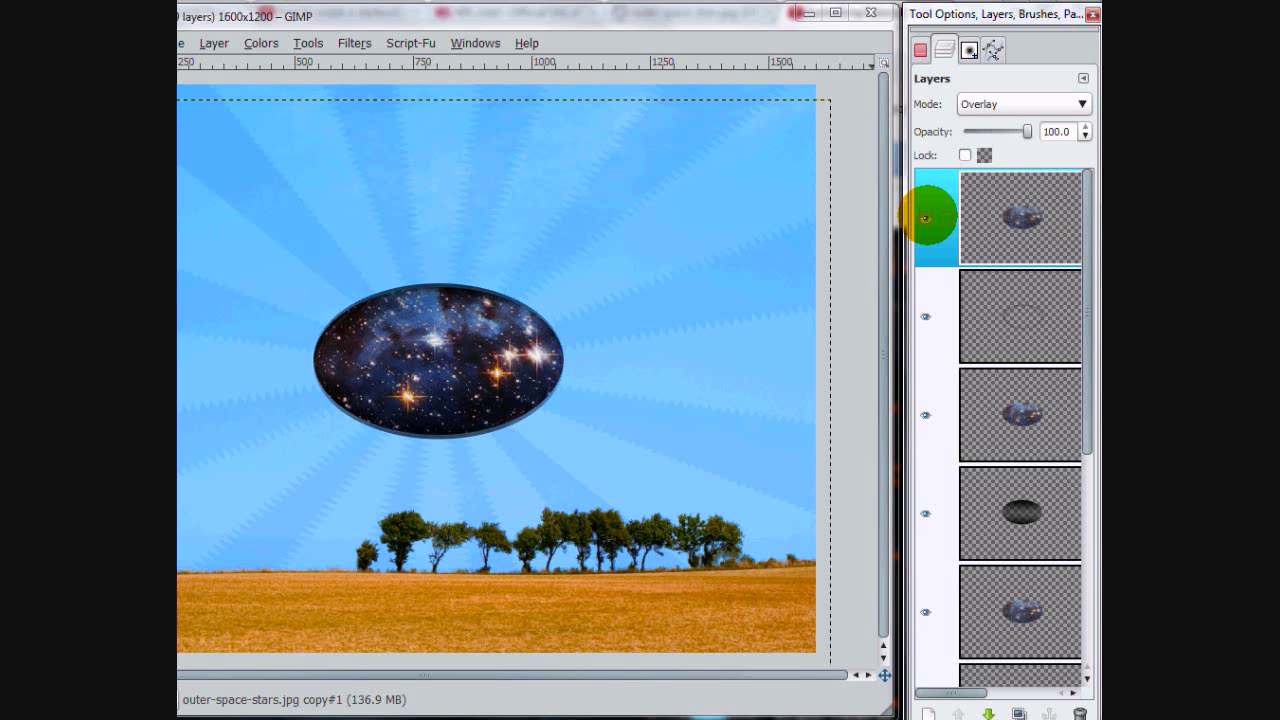
left_click(925, 218)
left_click(925, 218)
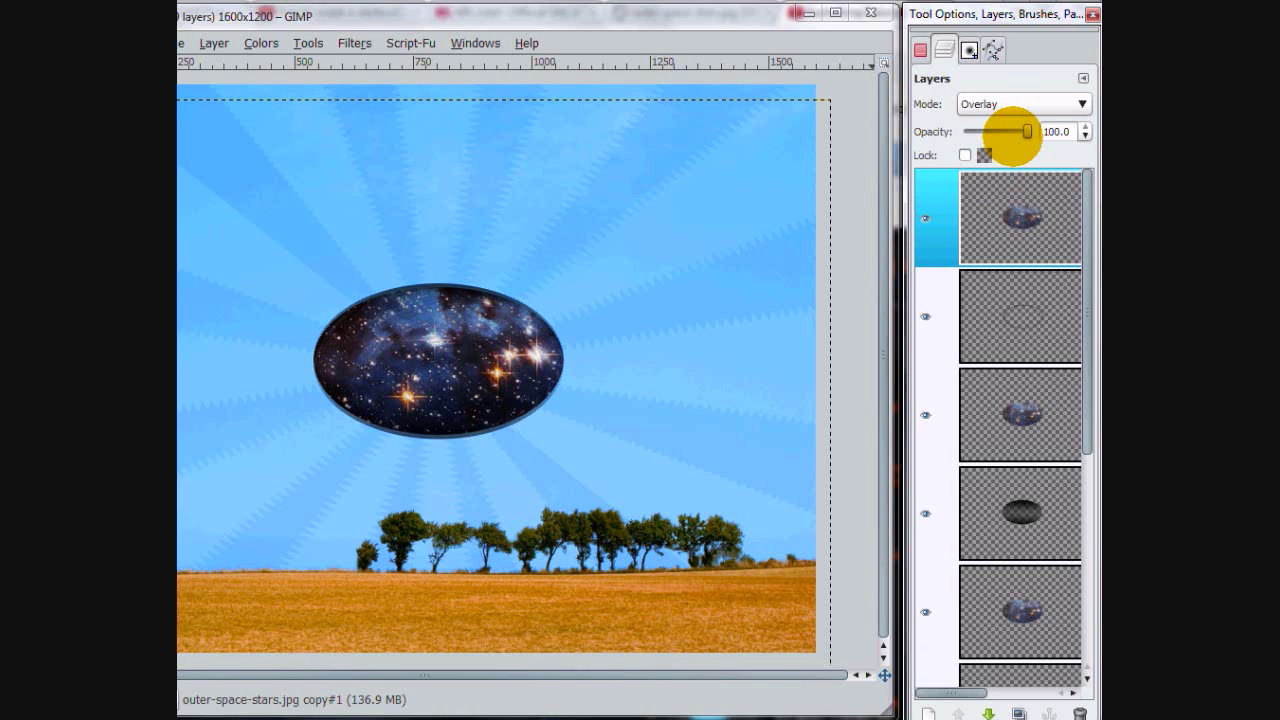
- Set the top outer-space layer's blend mode to Normal and lower its opacity to 32.4
left_click(1018, 104)
left_click(1010, 17)
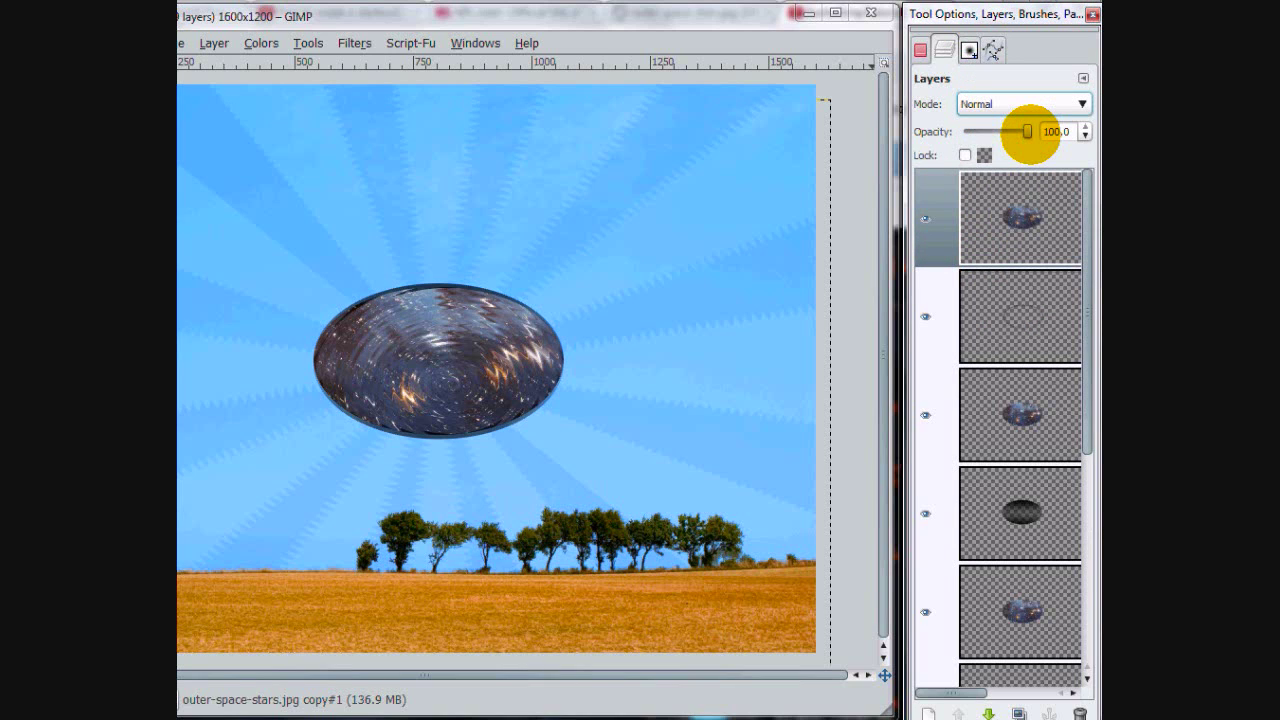
left_click_drag(1028, 131, 981, 131)
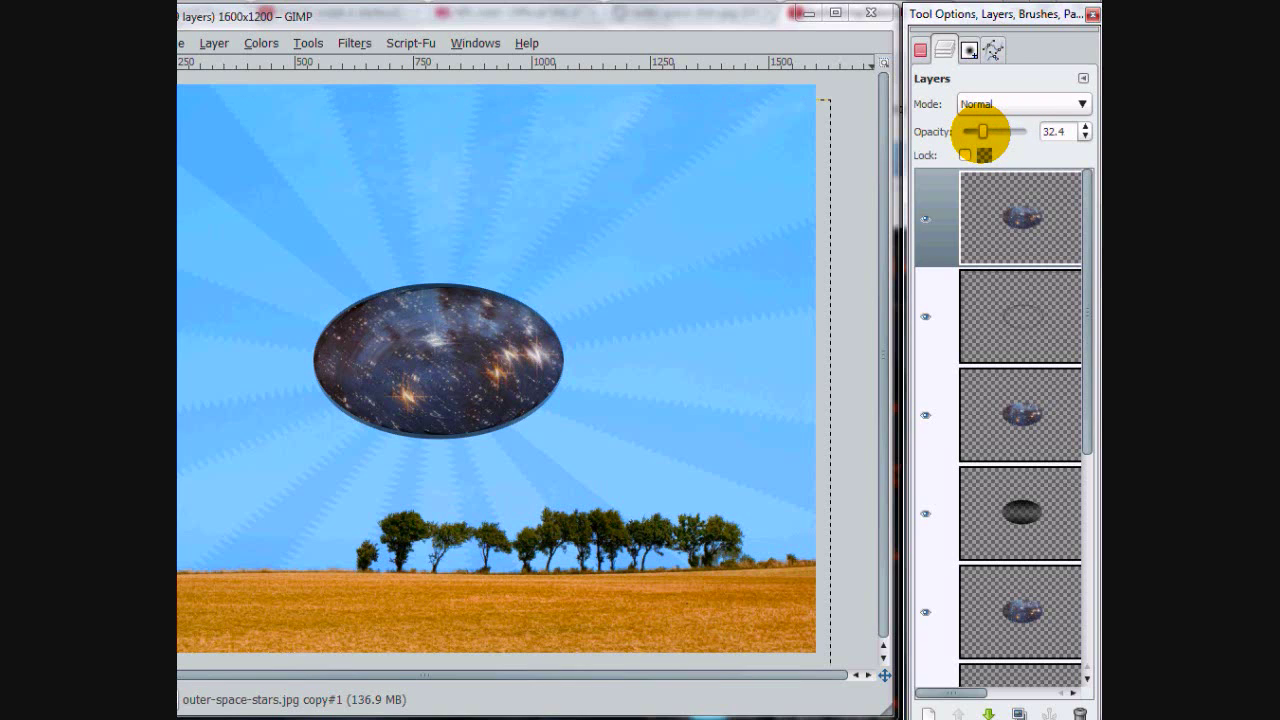
- Apply Brightness-Contrast to the top outer-space layer with brightness -61 and contrast 42, and set the layer's opacity to 33.8
left_click(261, 43)
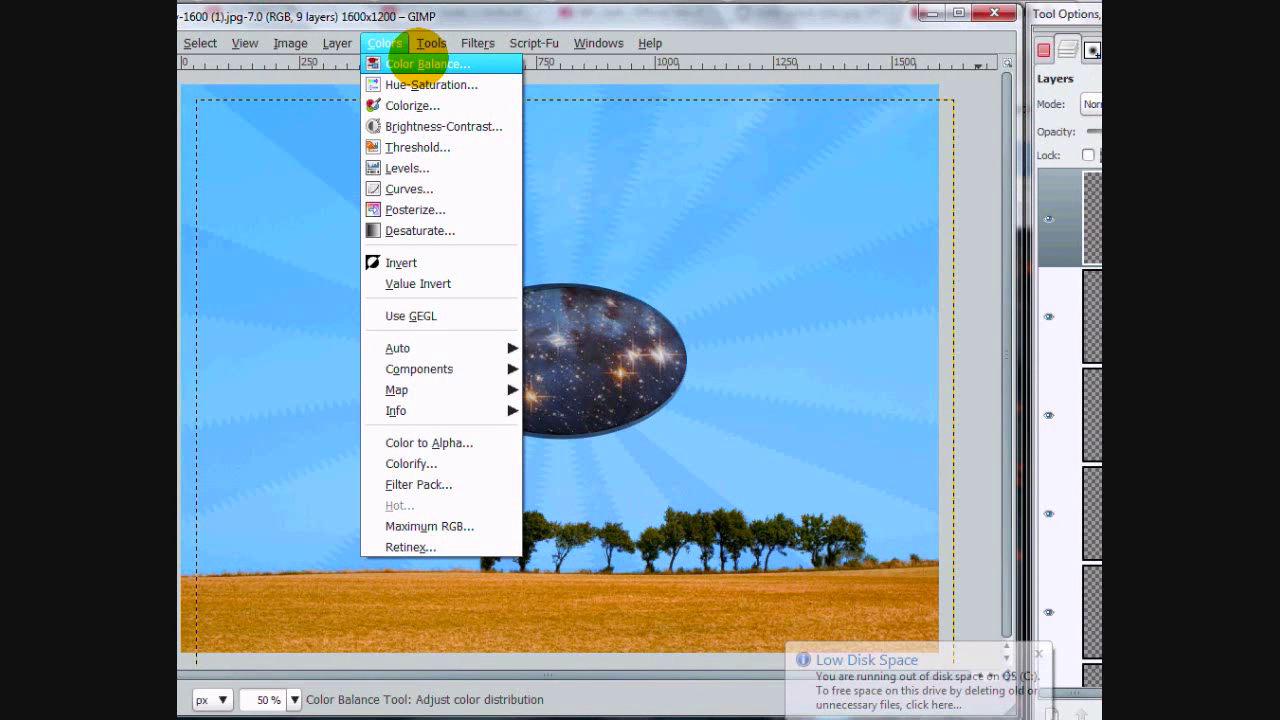
left_click(430, 126)
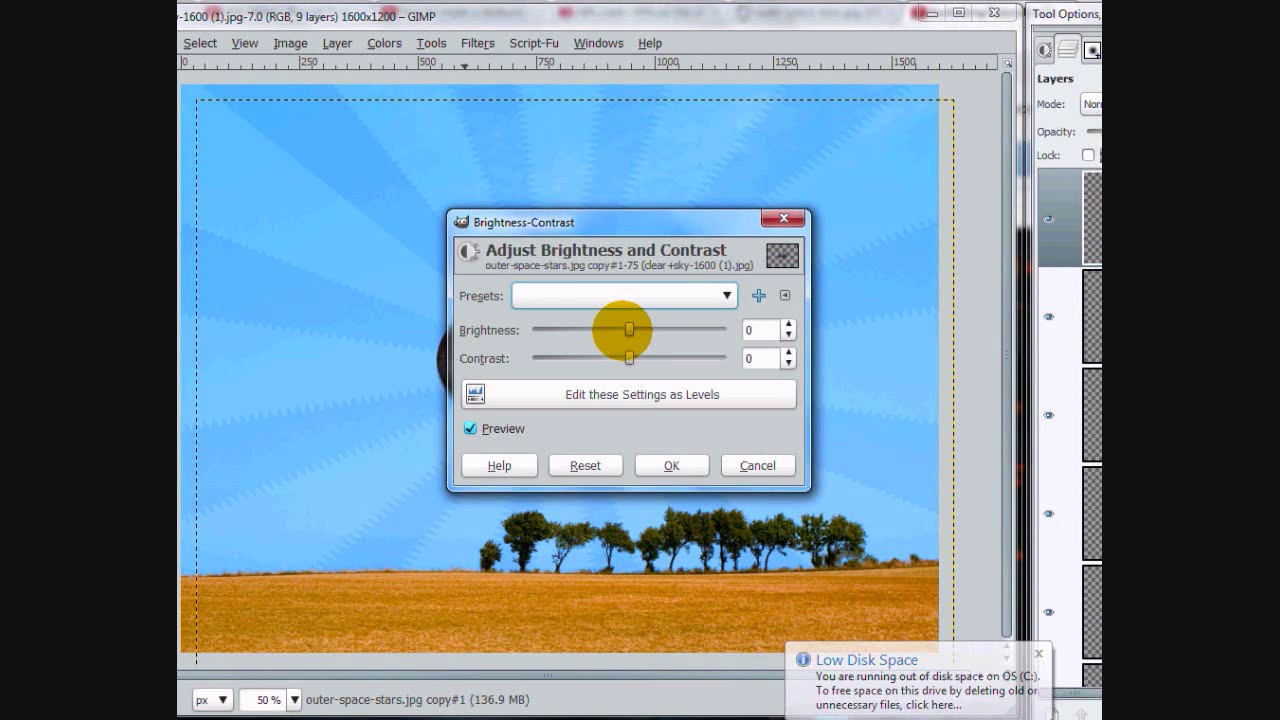
left_click_drag(629, 330, 569, 287)
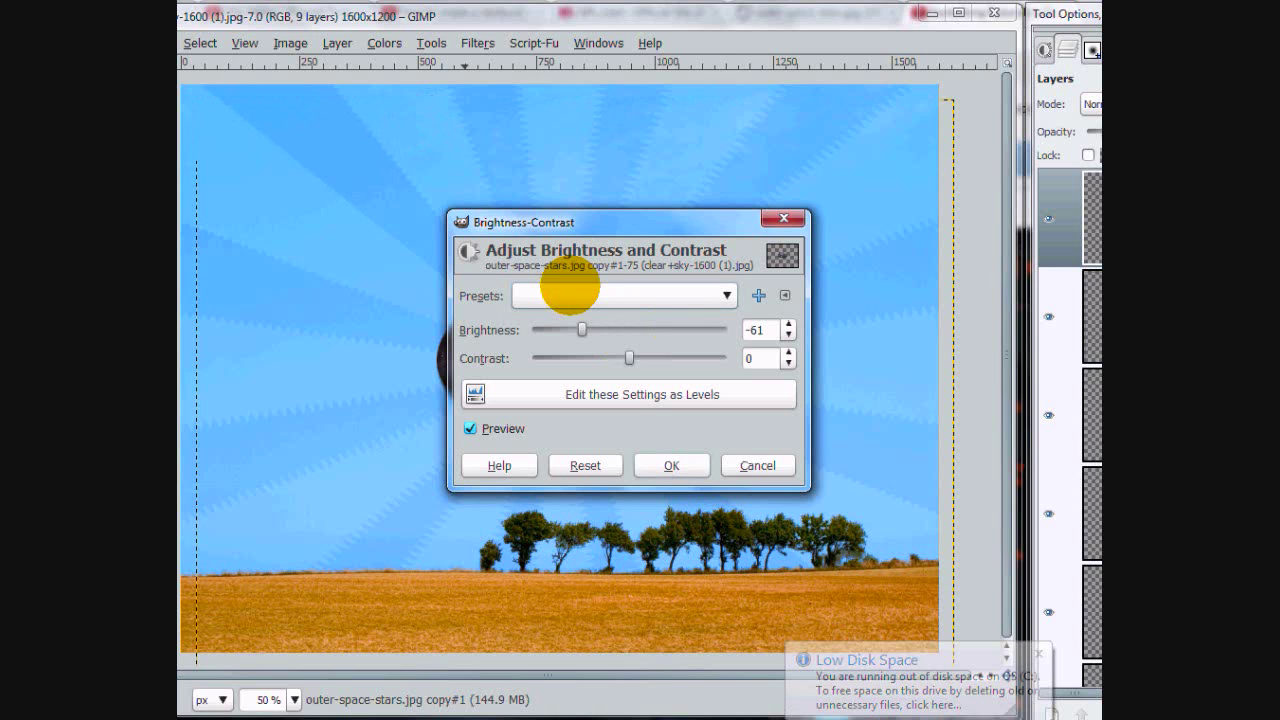
left_click_drag(567, 220, 880, 197)
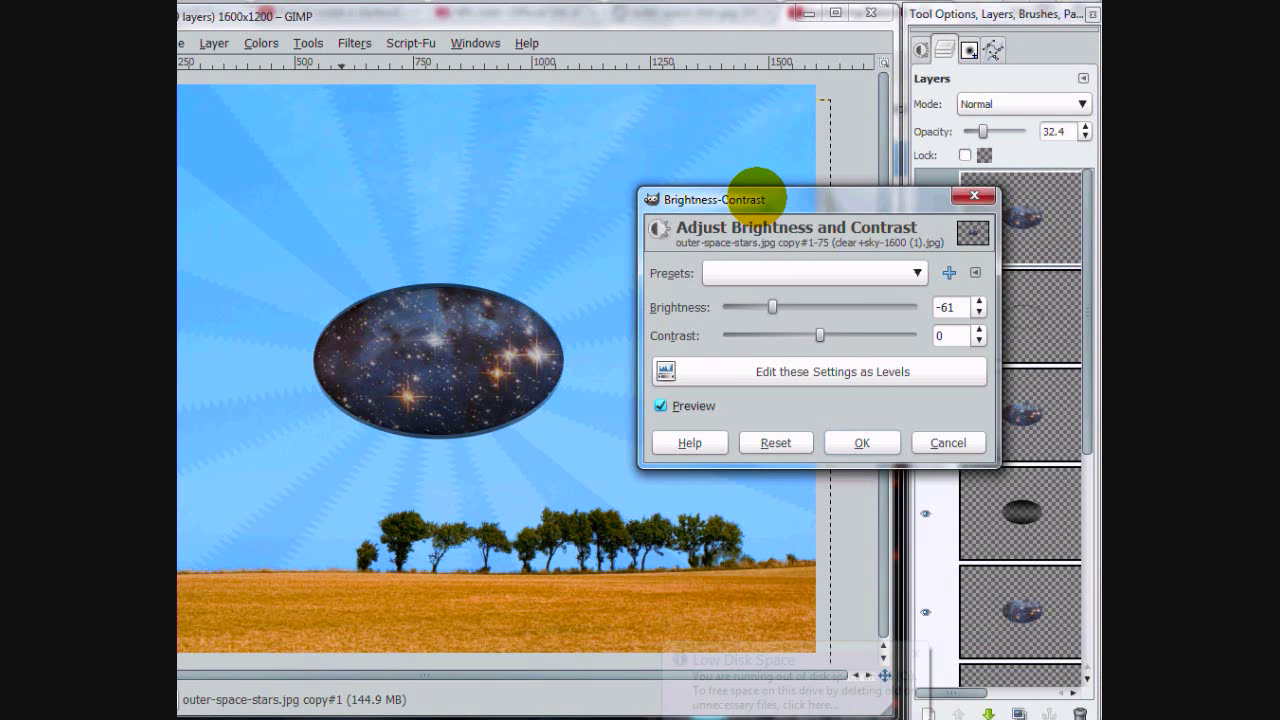
left_click_drag(820, 335, 851, 335)
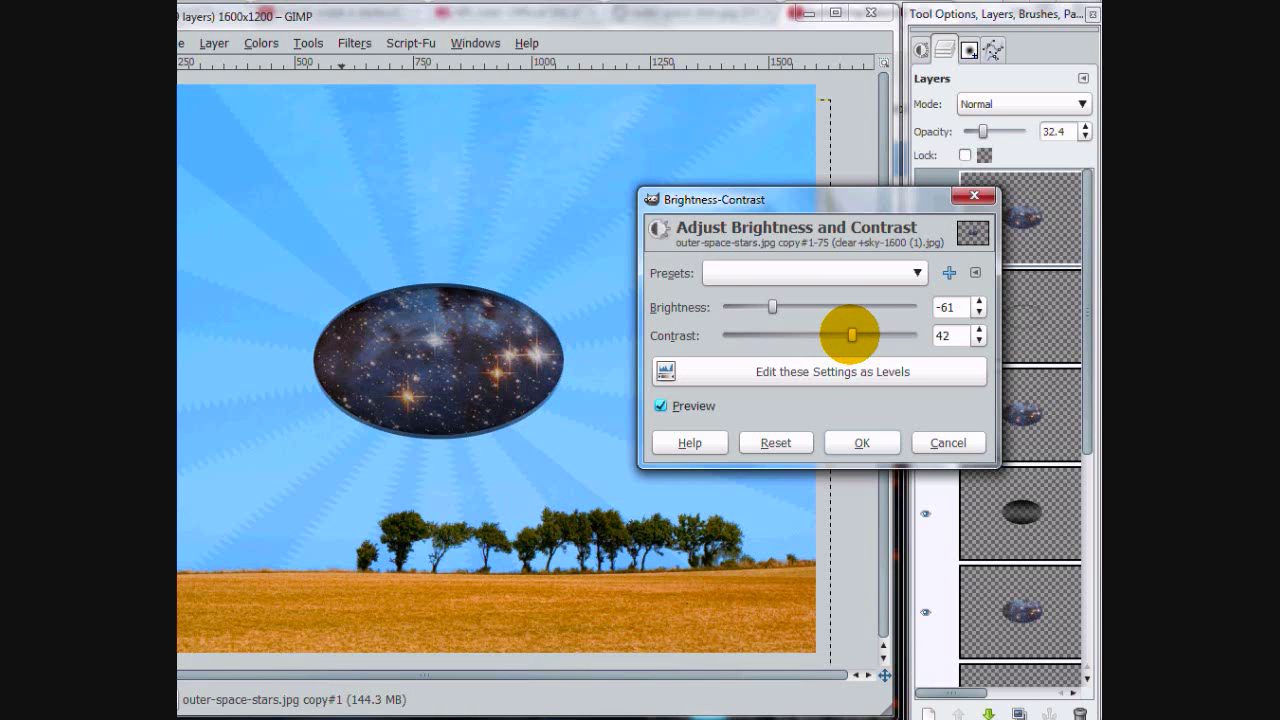
left_click(862, 442)
left_click_drag(983, 131, 981, 131)
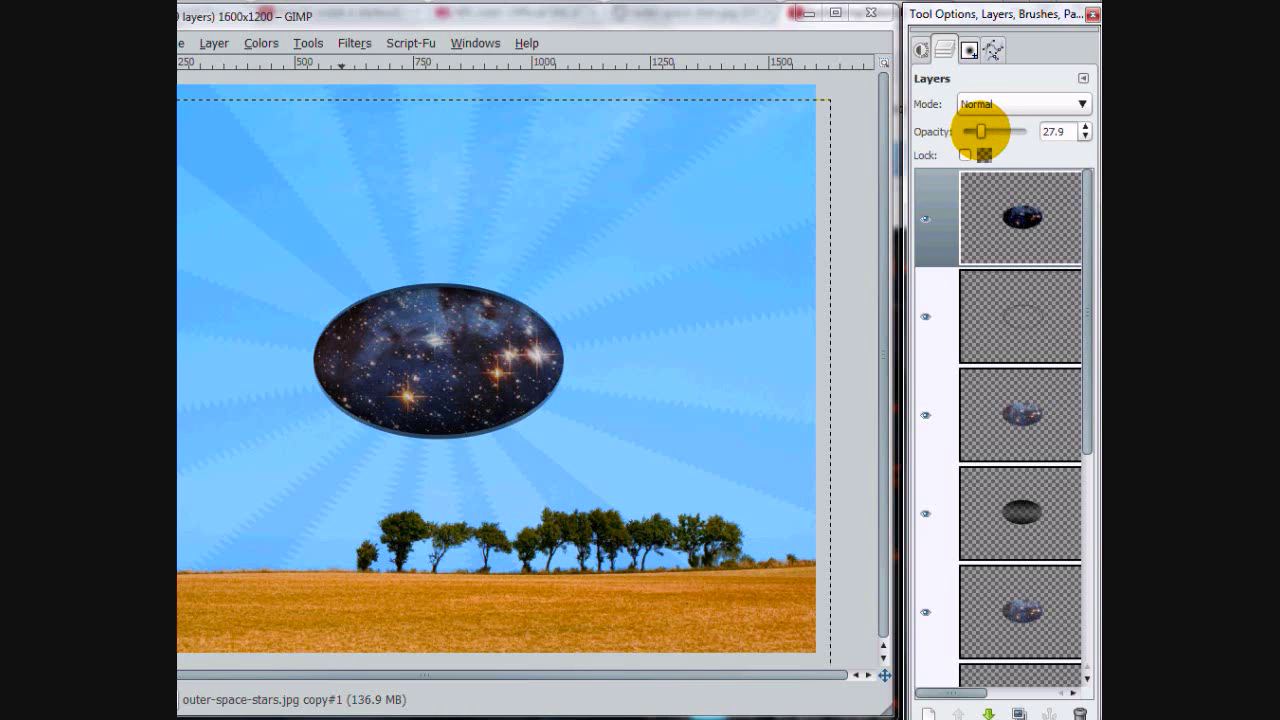
left_click_drag(982, 131, 987, 131)
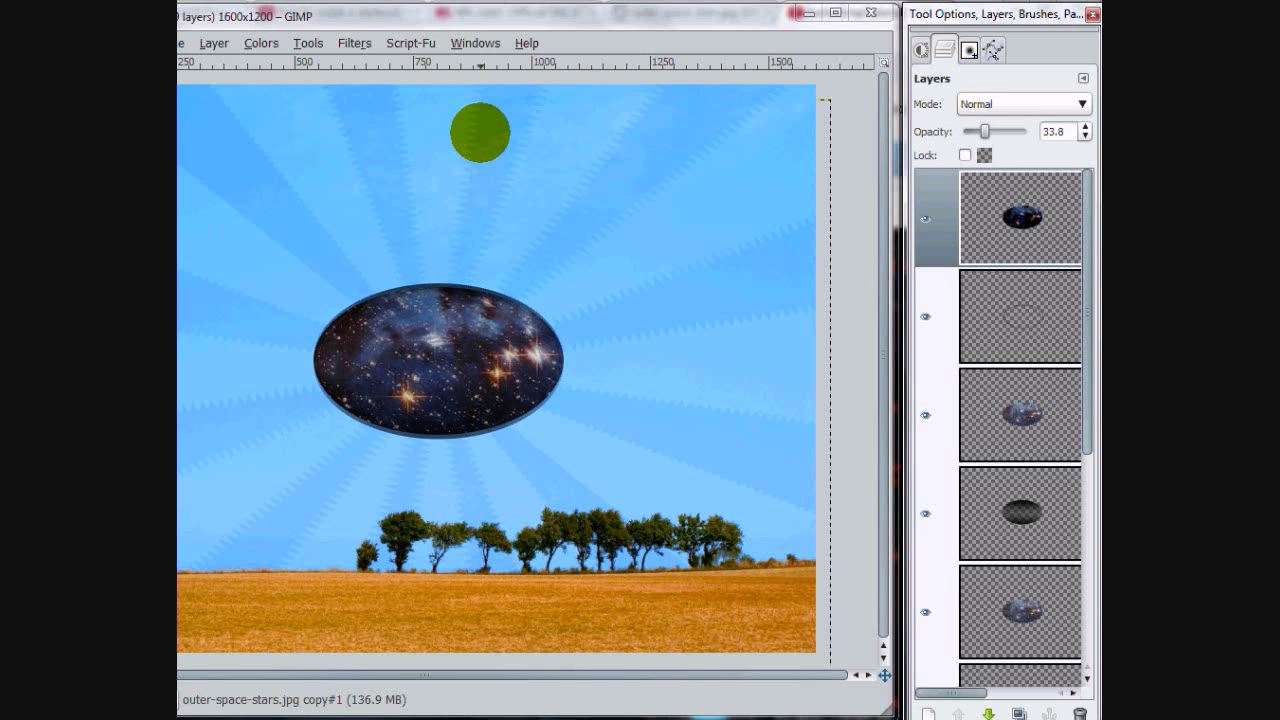